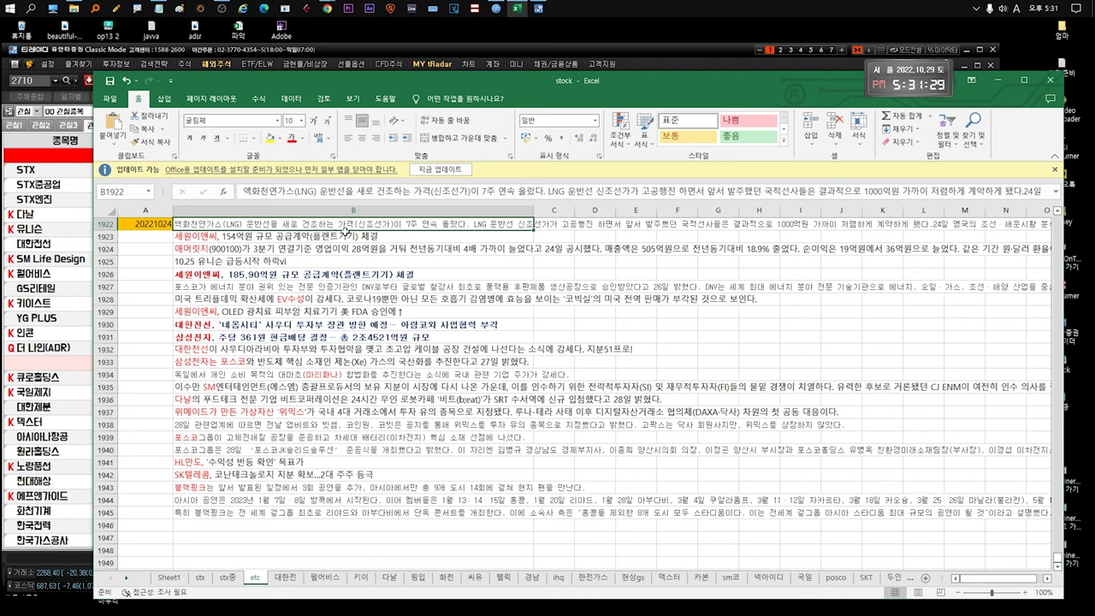
Review the 세원이앤씨 supply contract, 애머릿지 earnings and 유니슨 news entries in B1923 to B1926
double_click(343, 233)
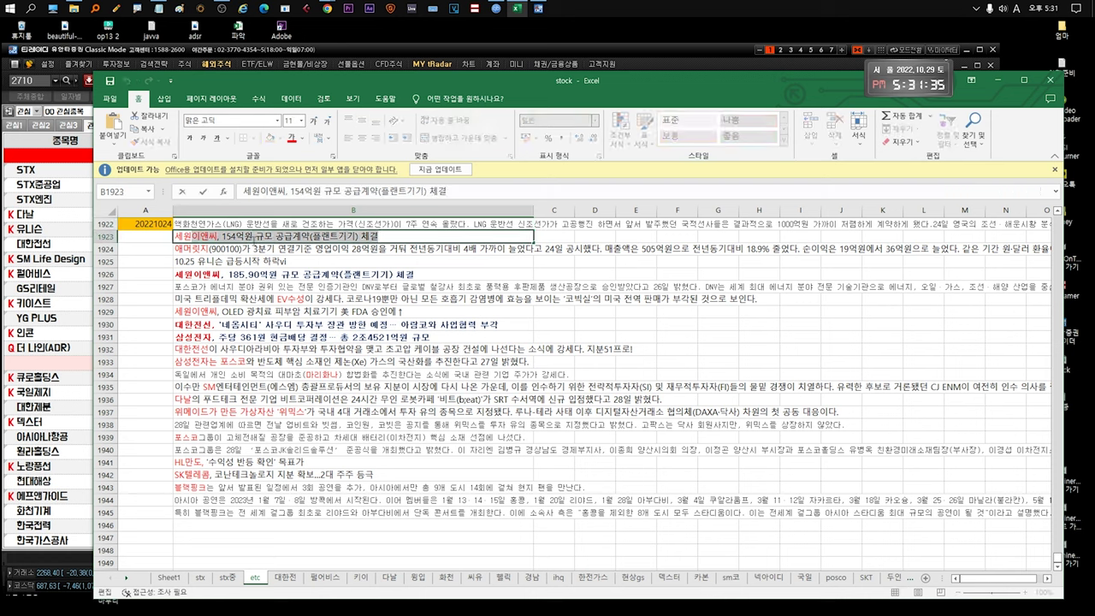
key("ctrl+v")
key("Escape")
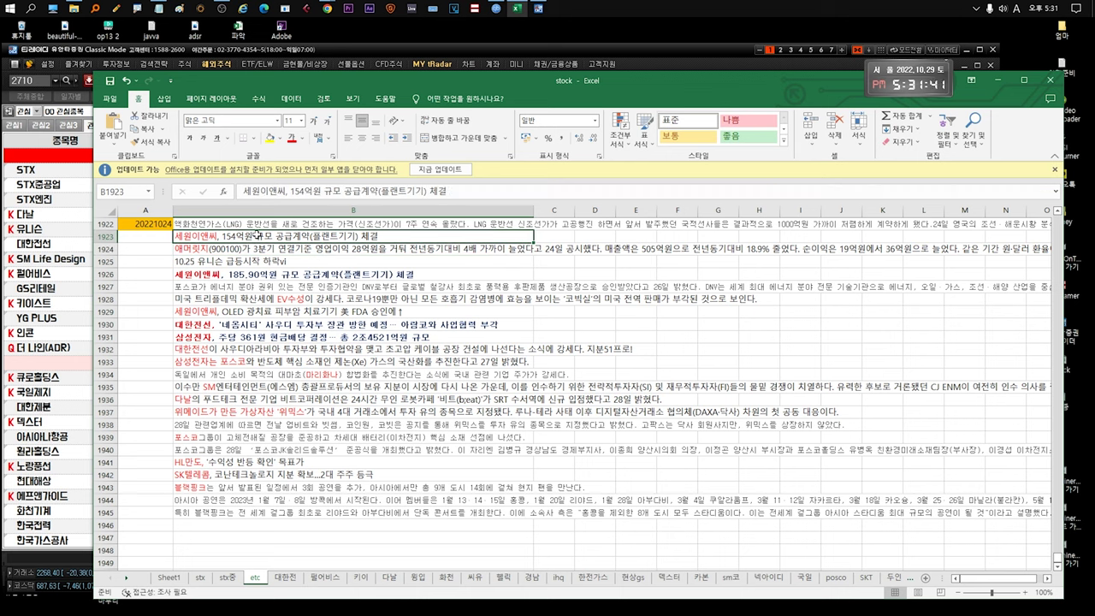
left_click(289, 248)
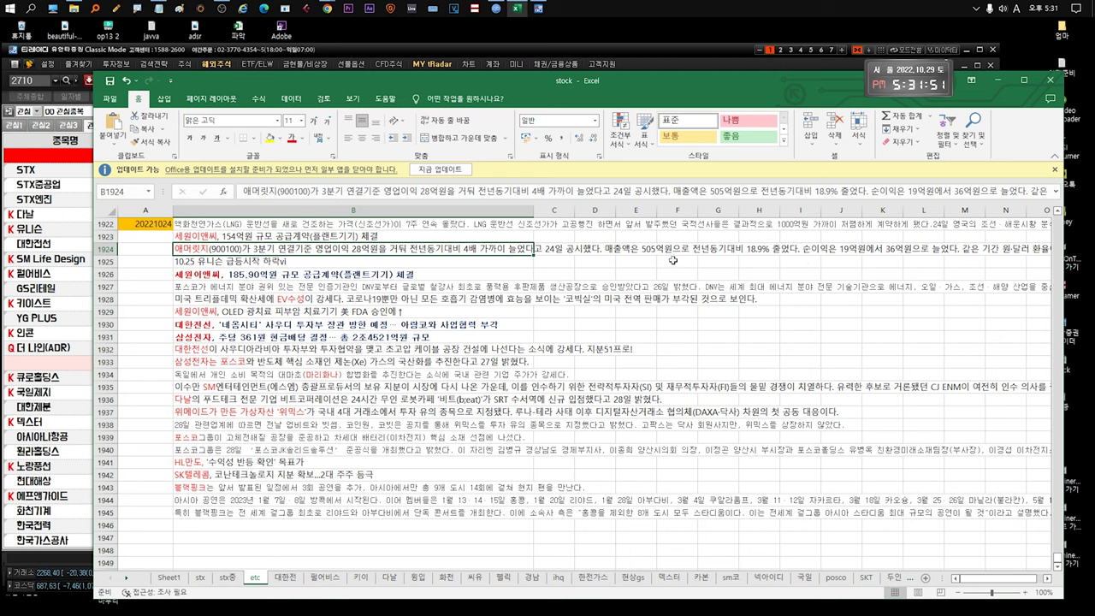
scroll(391, 246, "down", 1)
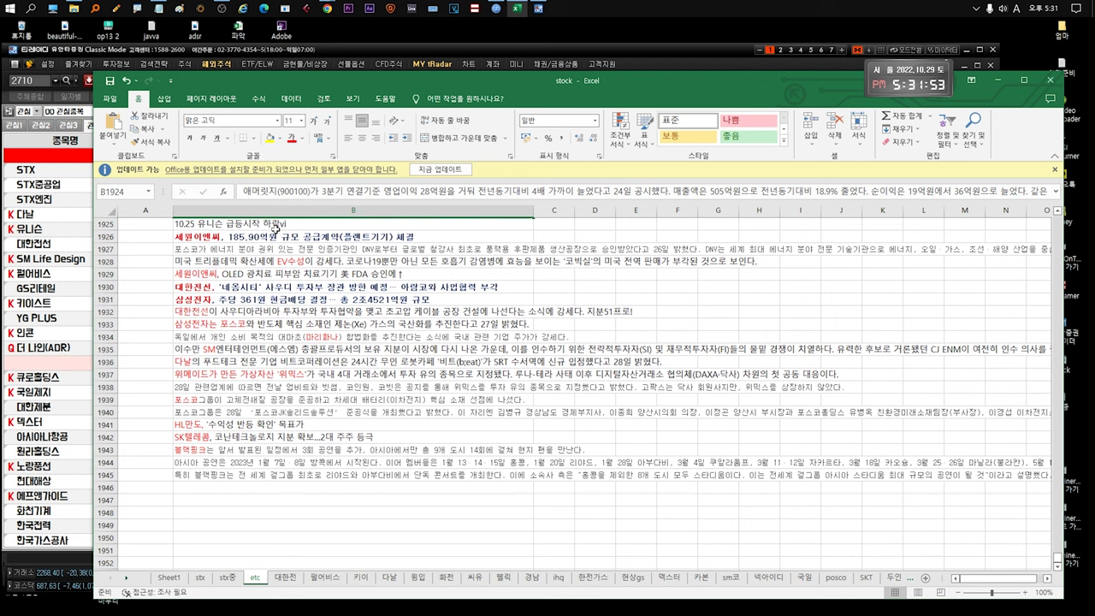
left_click(246, 229)
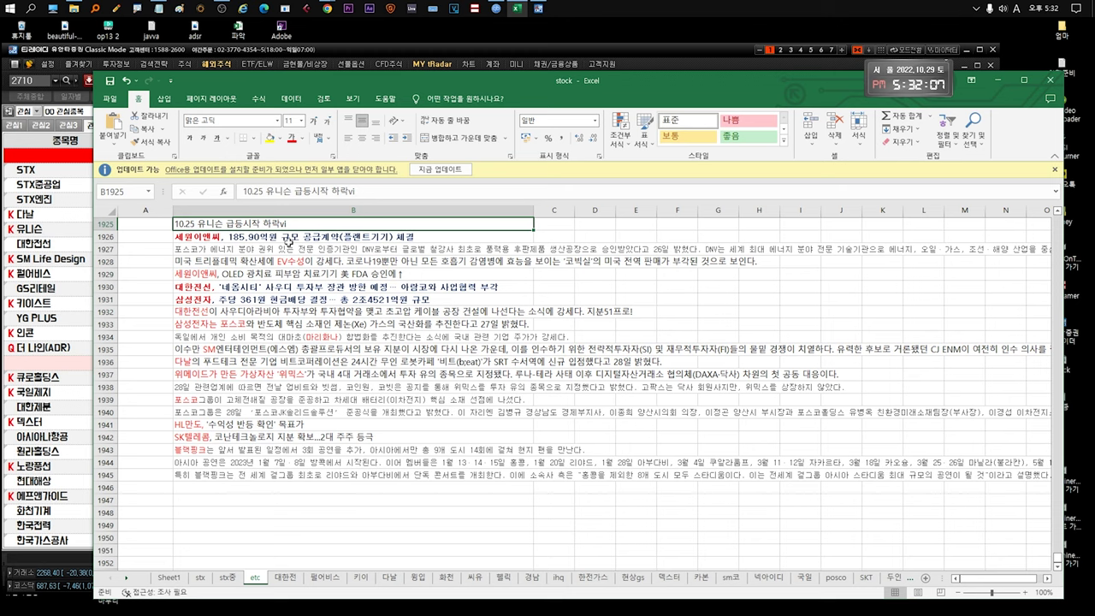
left_click(292, 241)
scroll(313, 261, "up", 1)
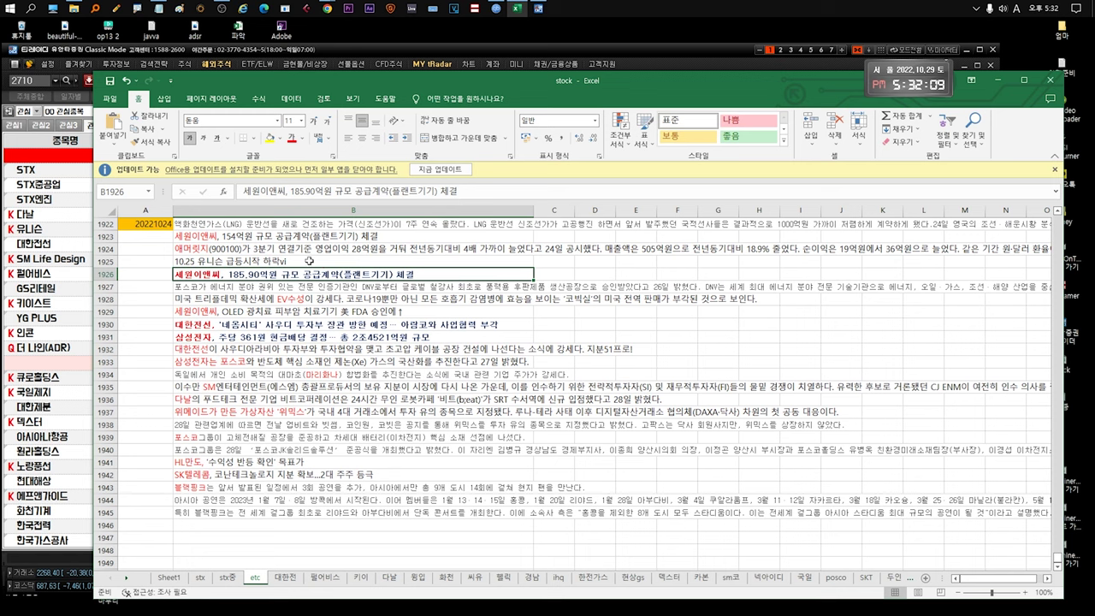
mouse_move(262, 280)
left_mouse_down()
mouse_move(278, 238)
mouse_move(282, 278)
left_mouse_up()
Color the word 포스코 red in the B1927 news entry and select its phrase 풍력용 후판제품 for reading
left_click(282, 289)
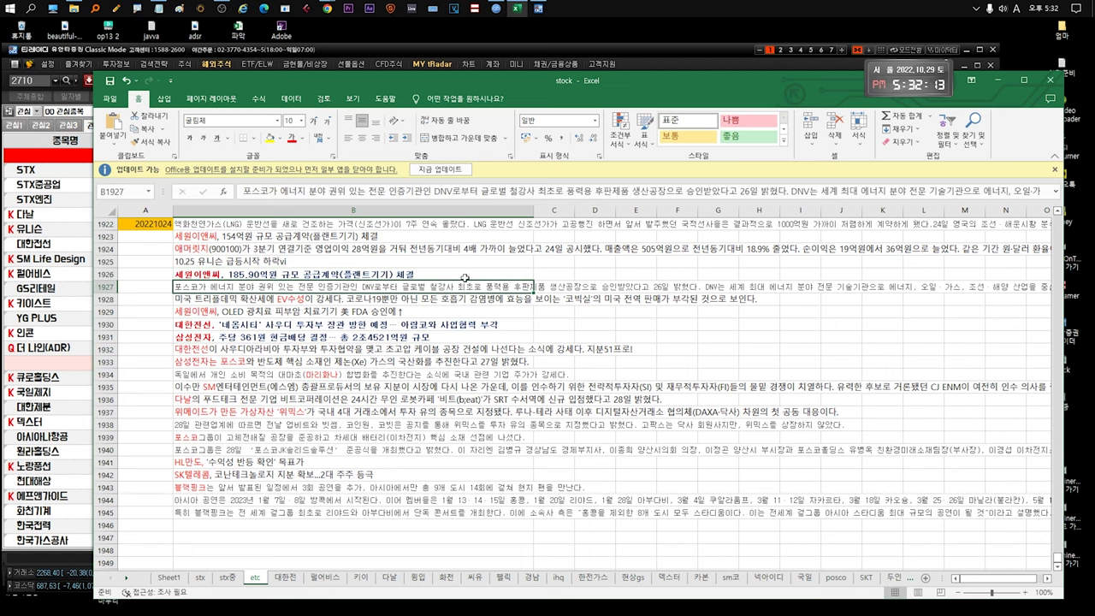
left_click(321, 274)
left_click(294, 288)
double_click(189, 286)
left_click_drag(199, 286, 155, 286)
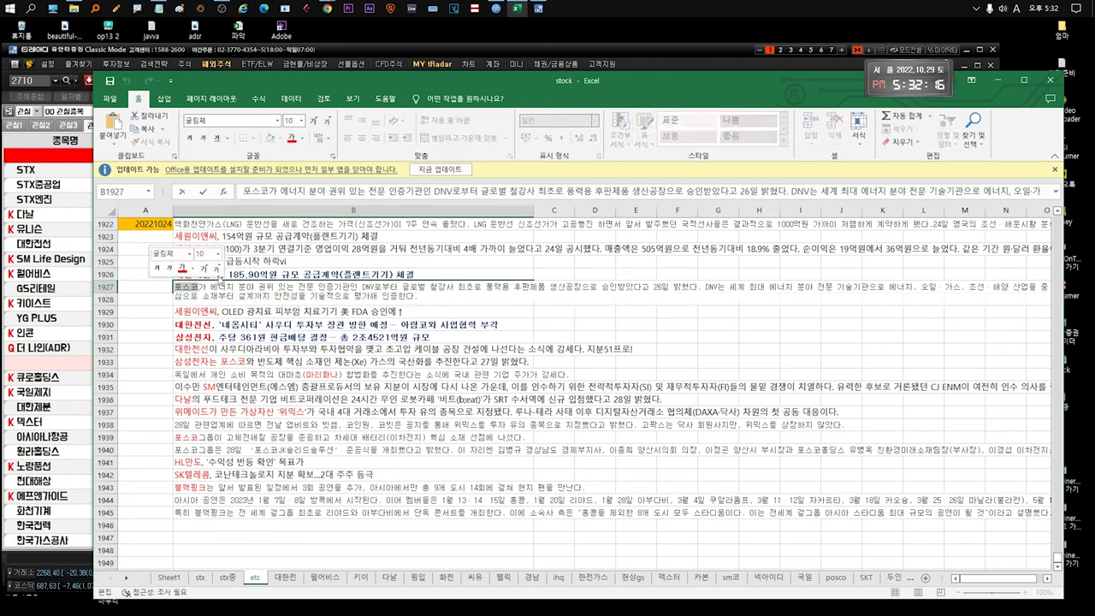
left_click(182, 268)
left_click(540, 286)
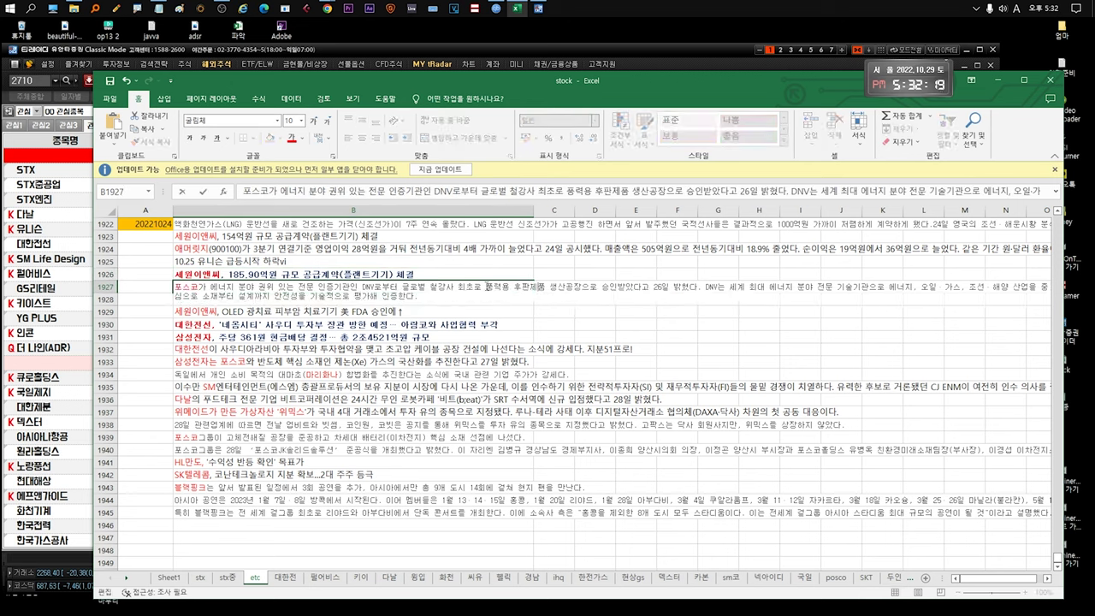
left_click_drag(486, 287, 546, 288)
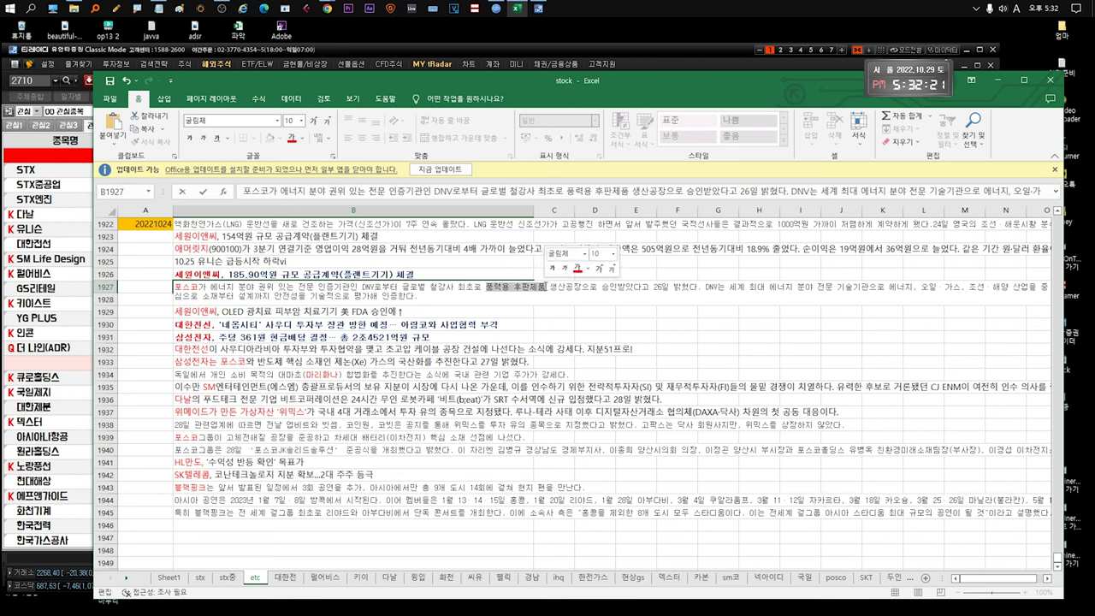
left_click(450, 337)
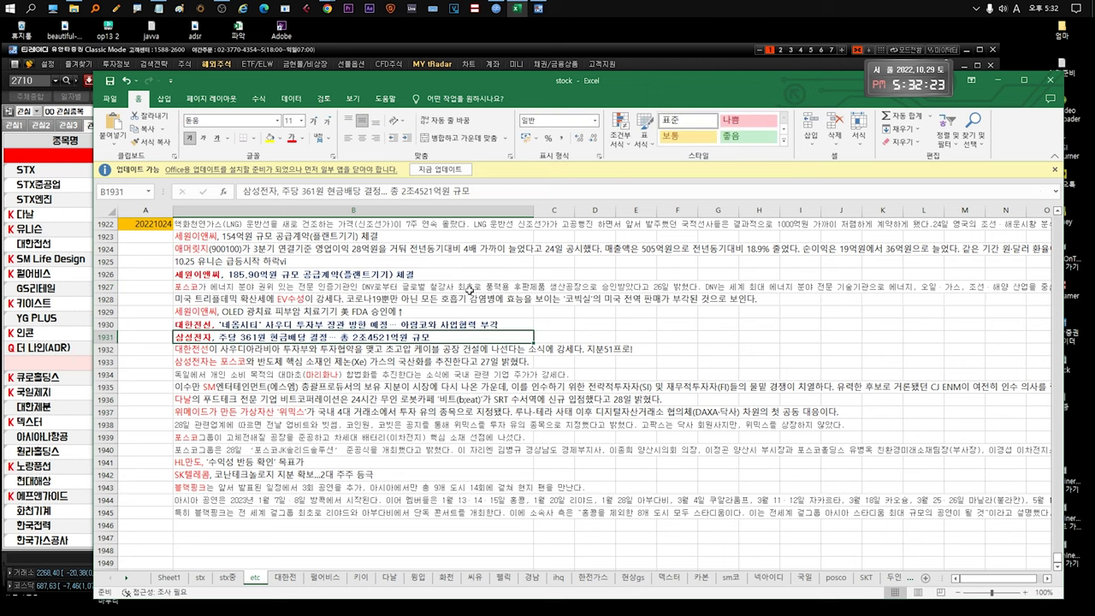
Review the entries in B1927 to B1929, selecting the 세원이앤씨 OLED therapy device FDA text within its cell
left_click(469, 289)
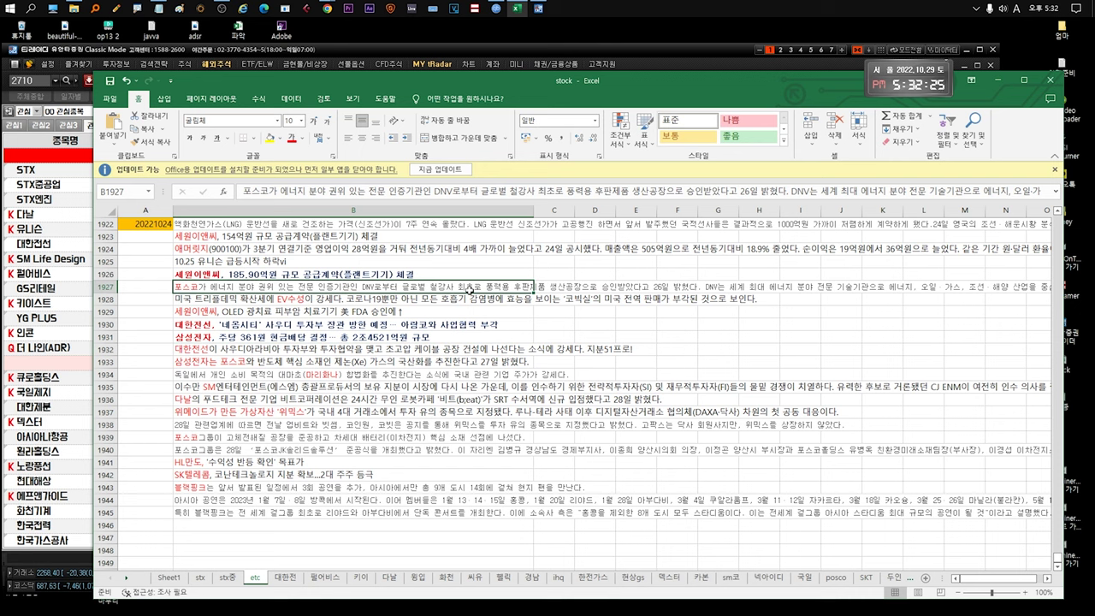
left_click(394, 299)
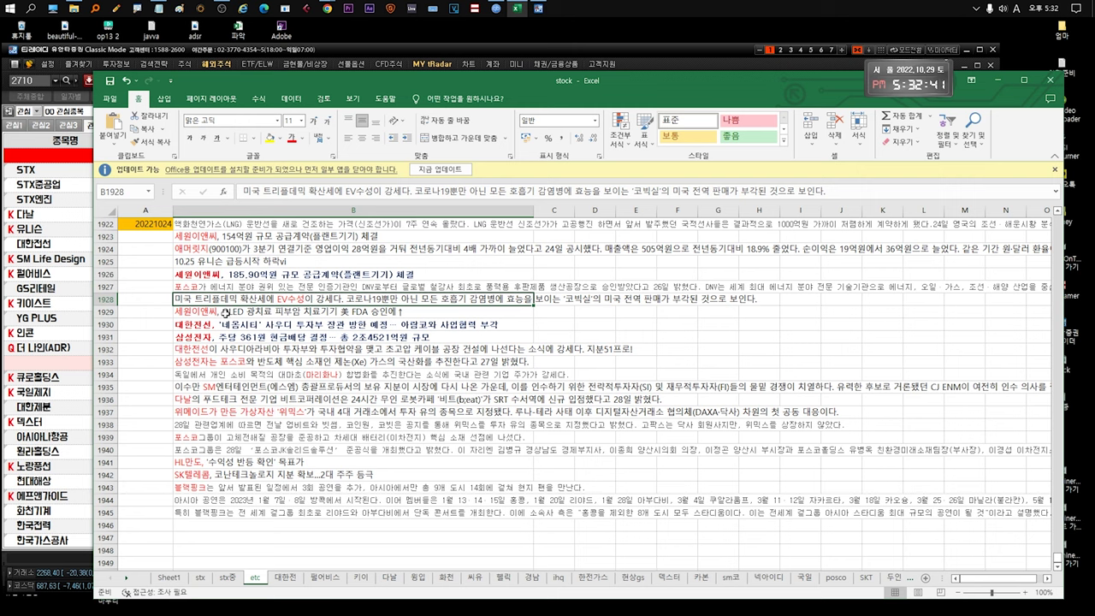
left_click(224, 312)
key("Up")
key("Up")
key("Up")
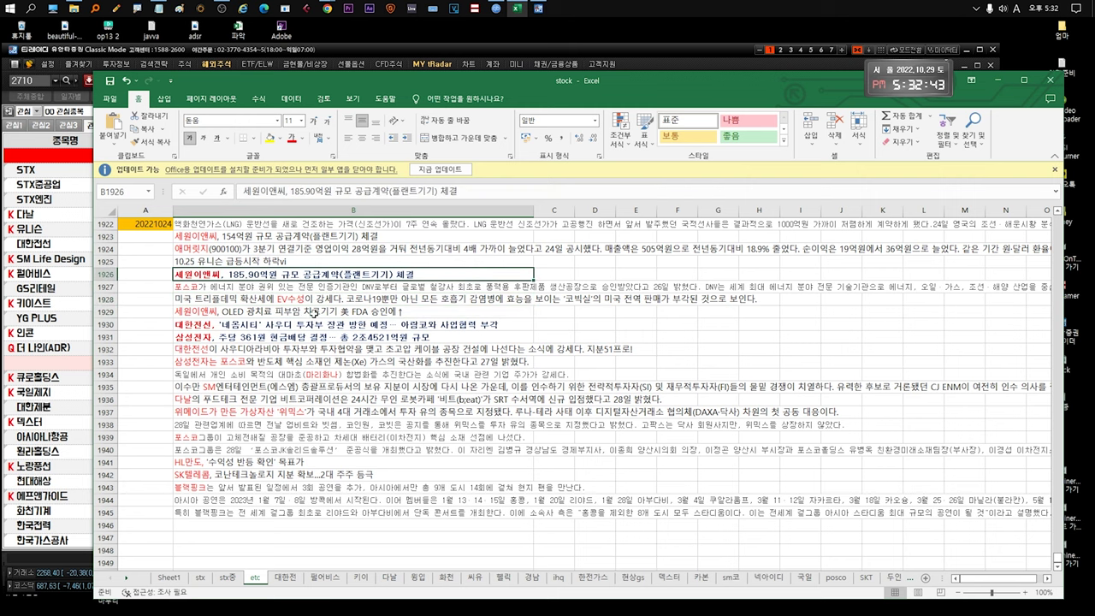
key("Down")
key("Down")
key("Down")
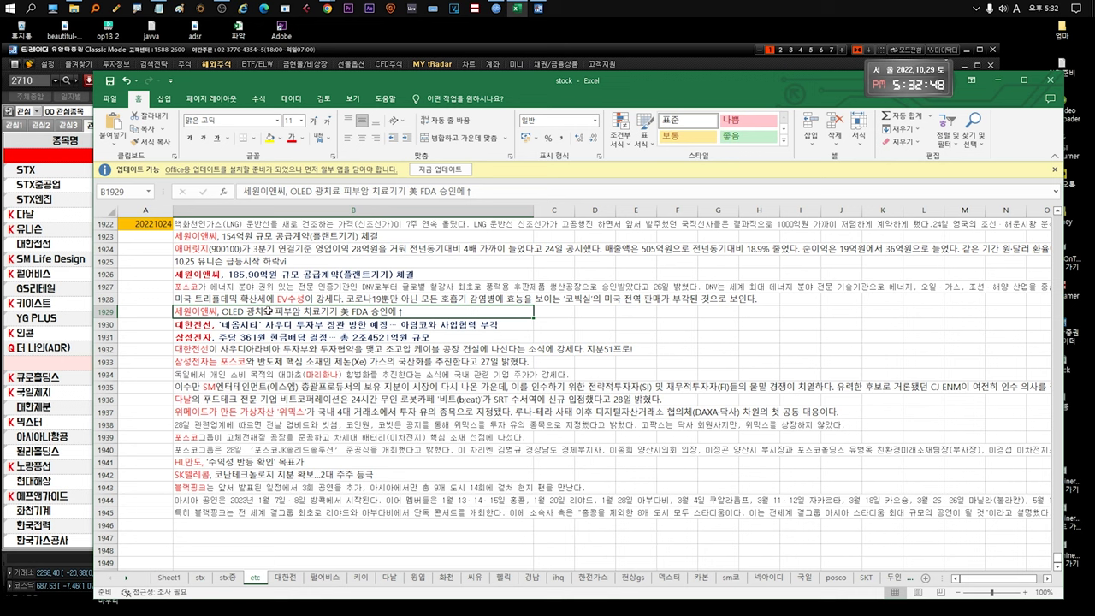
double_click(219, 312)
left_click_drag(219, 312, 169, 311)
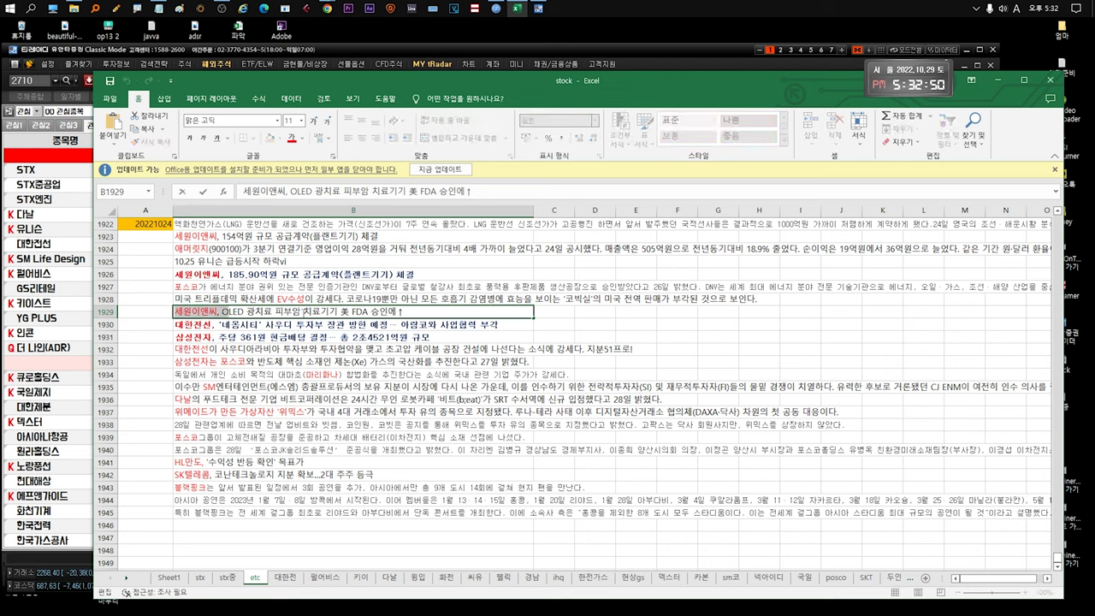
left_click_drag(368, 311, 170, 312)
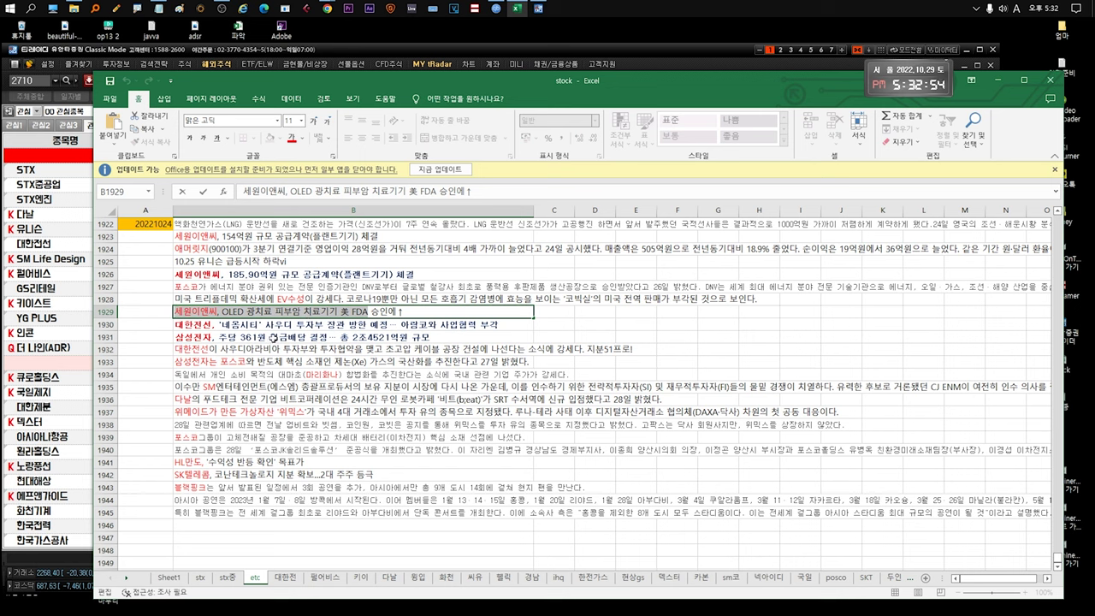
Read the 대한전선 and 삼성전자 entries in B1930 to B1932, selecting the phrases 아람코와 사업협력 부각 and 지분51프로
left_click(286, 329)
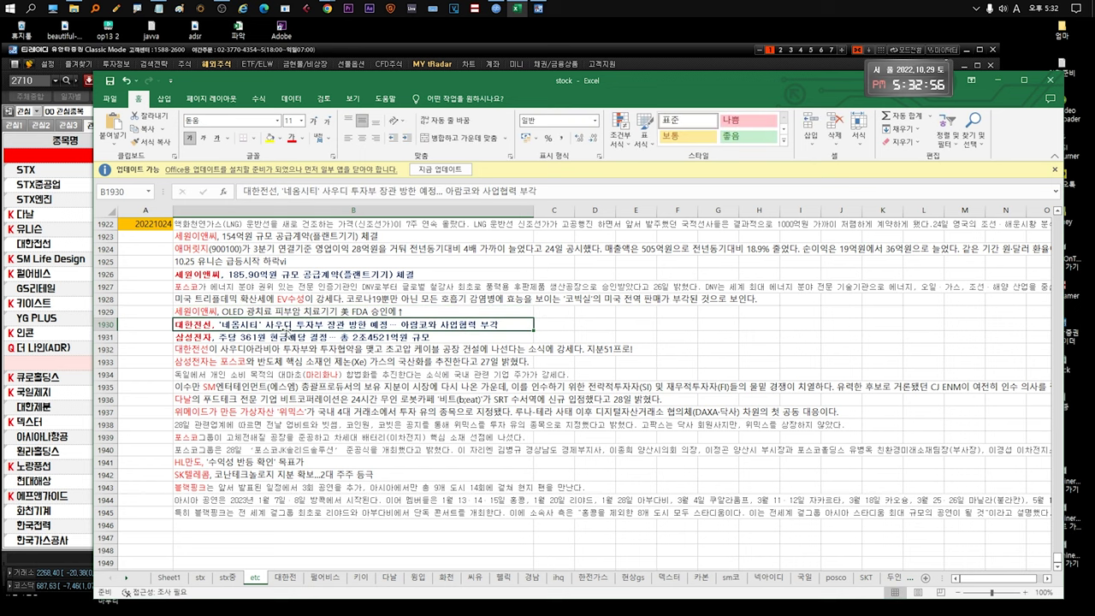
double_click(423, 326)
left_click_drag(502, 325, 400, 325)
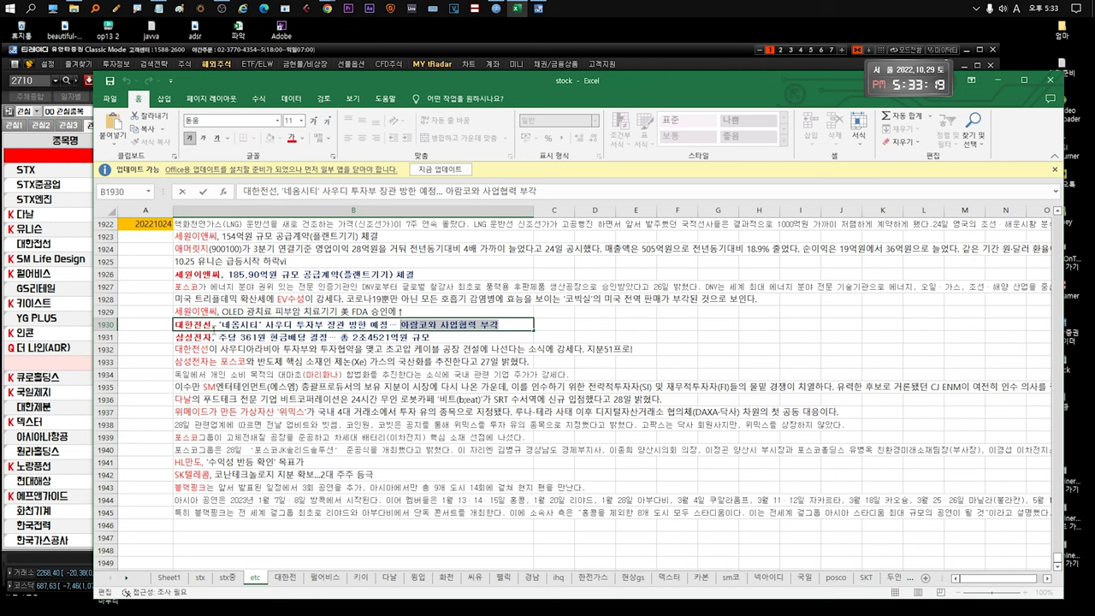
left_click(208, 336)
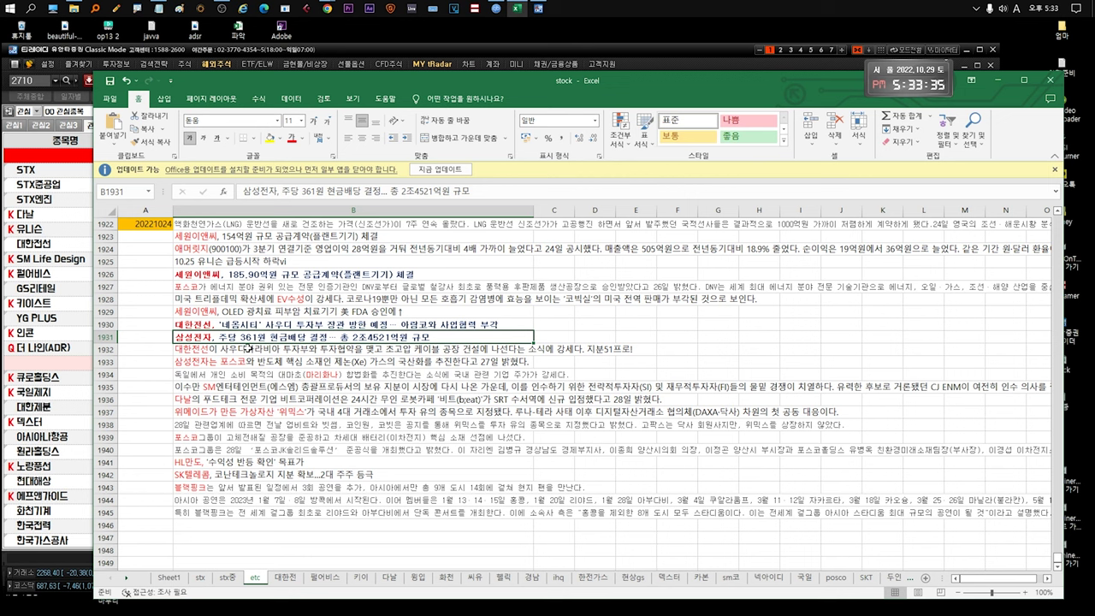
left_click(276, 350)
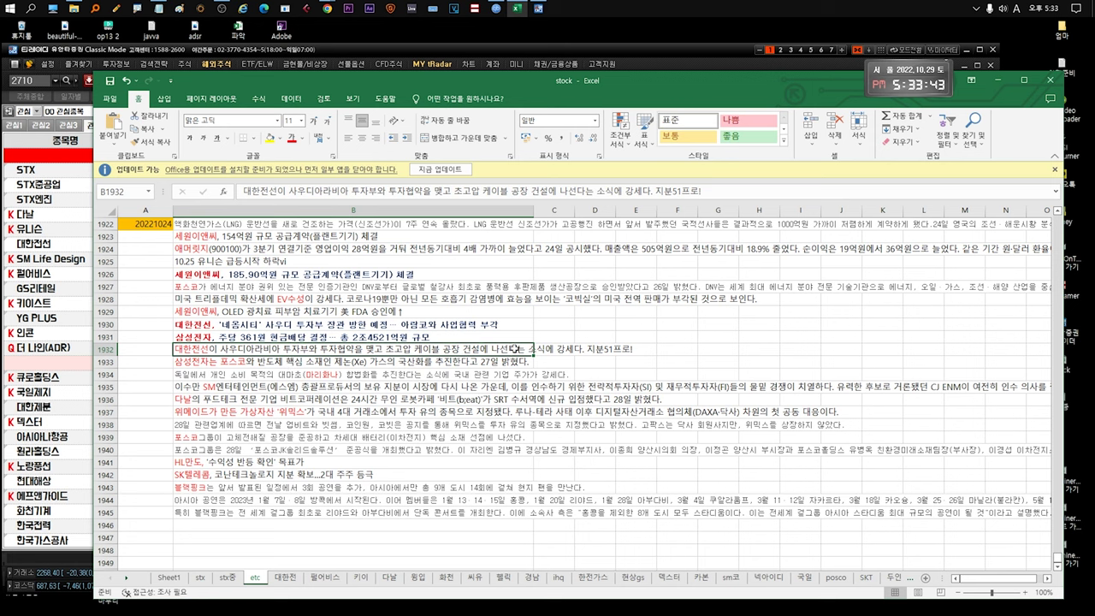
double_click(517, 350)
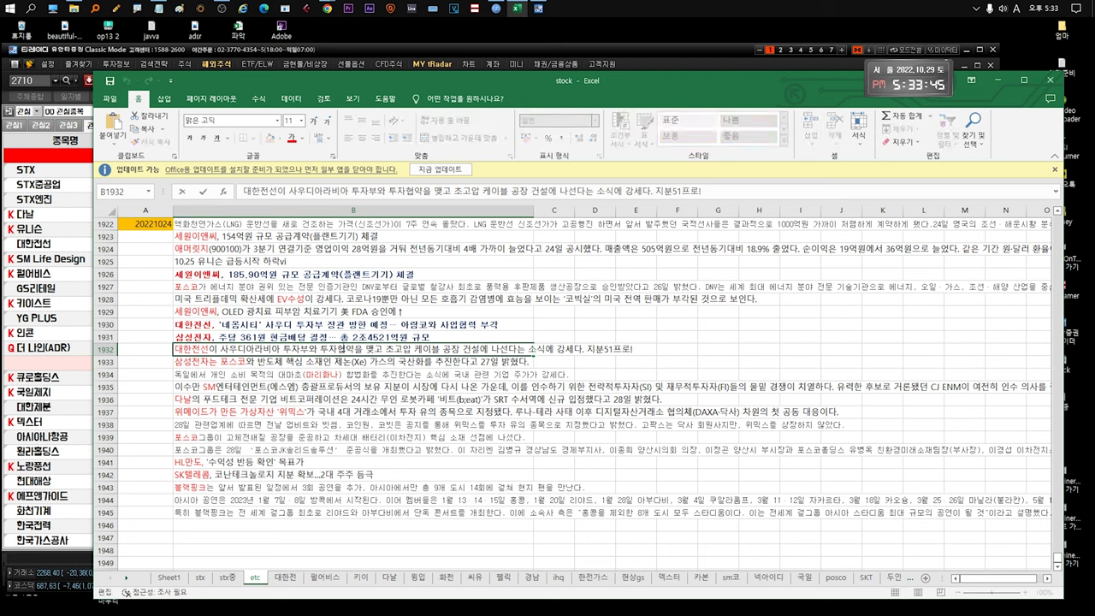
left_click_drag(574, 349, 633, 350)
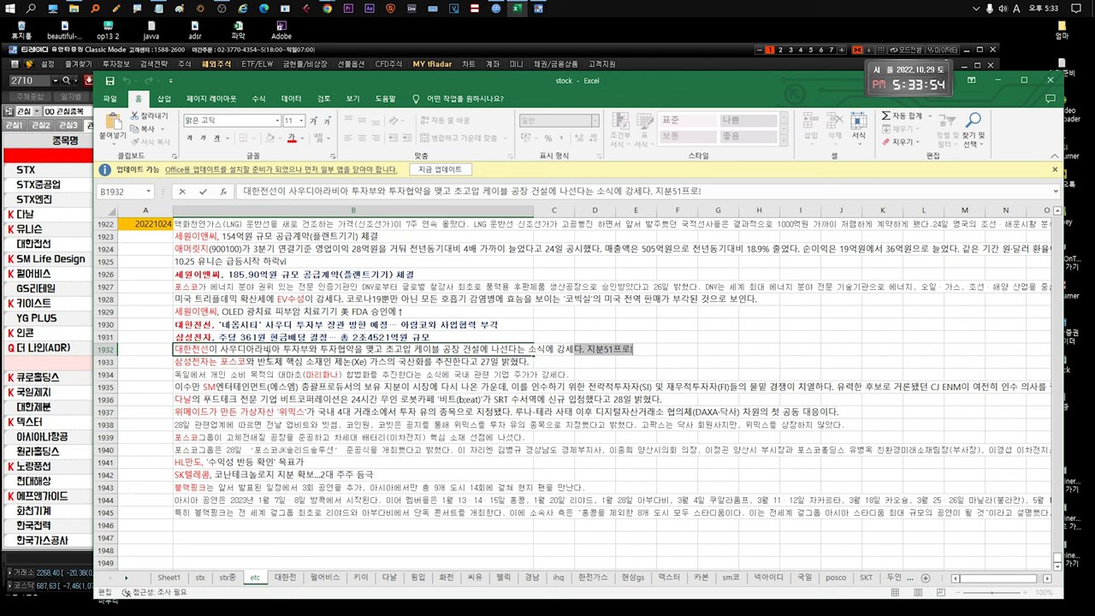
Read the xenon gas, German cannabis legalization and SM엔터테인먼트 stake entries in B1933 to B1935
left_click(260, 361)
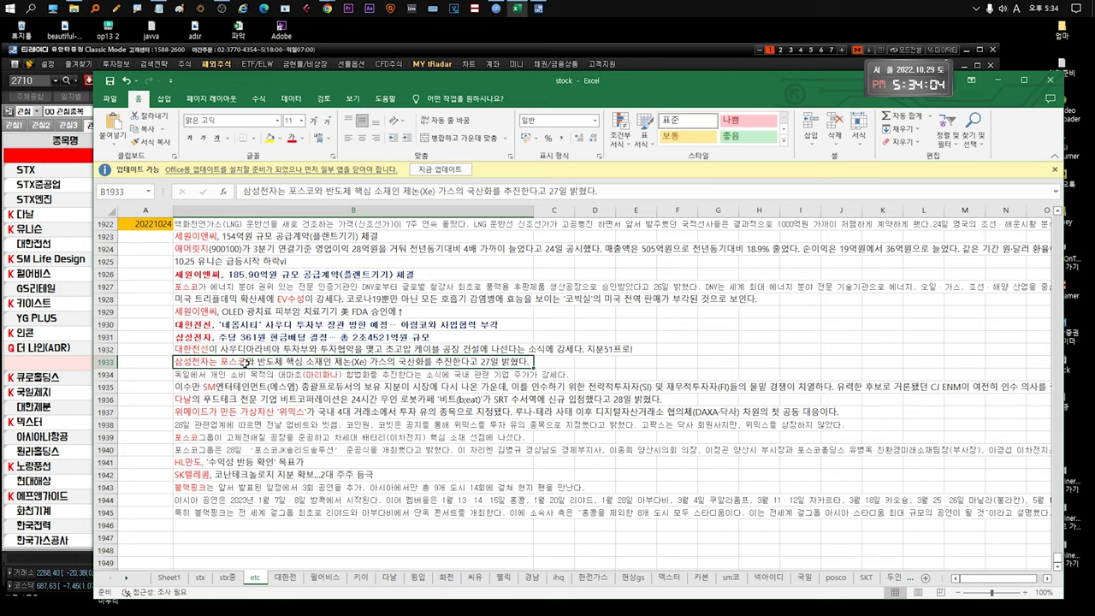
scroll(244, 363, "down", 1)
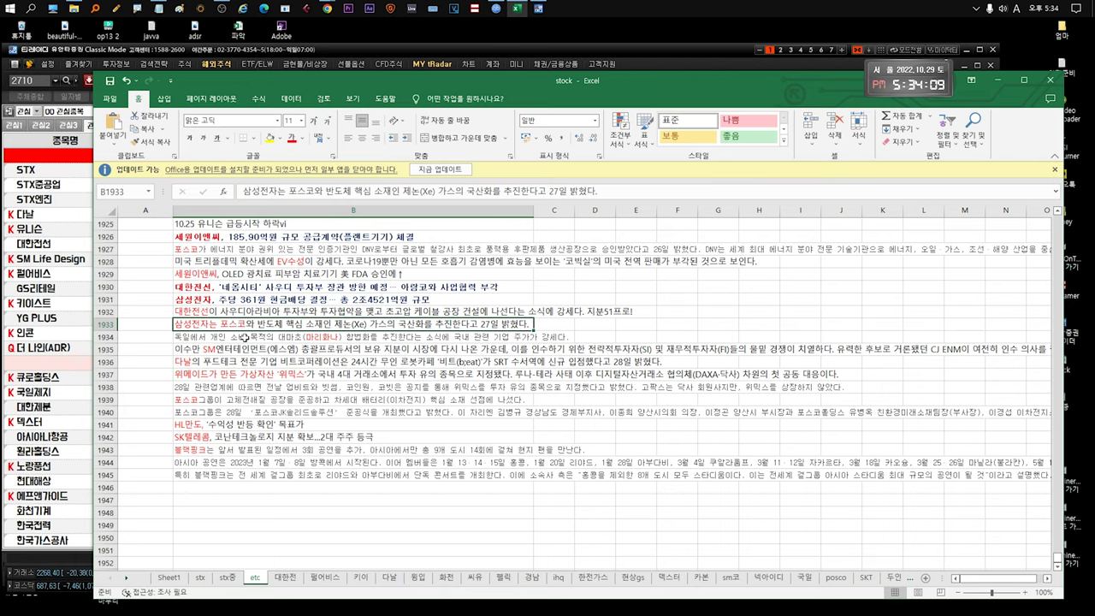
left_click(244, 338)
double_click(243, 338)
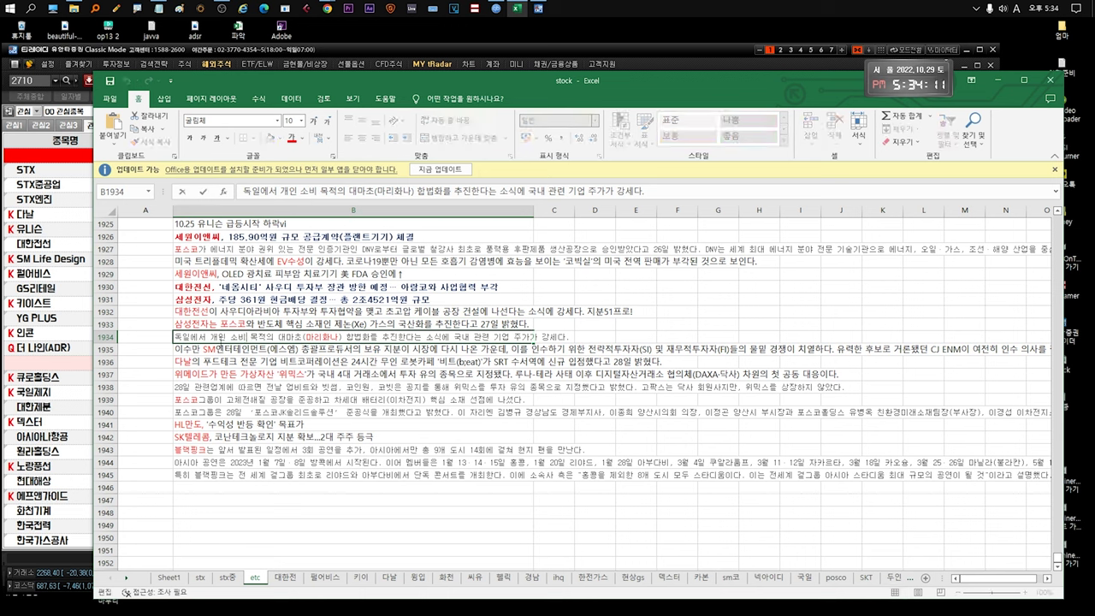
left_click_drag(265, 338, 392, 338)
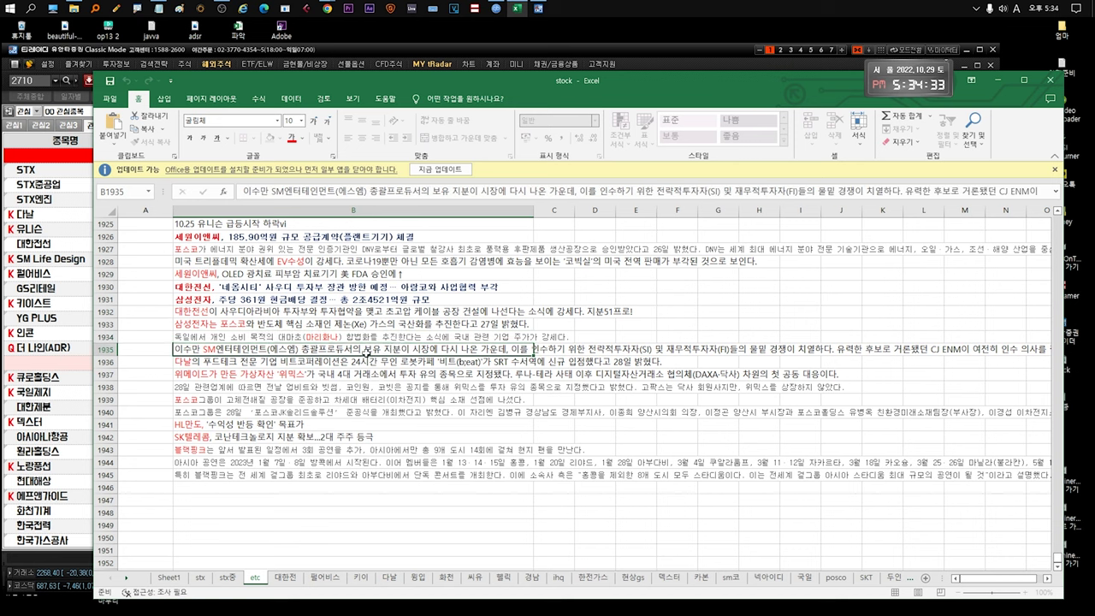
left_click(367, 353)
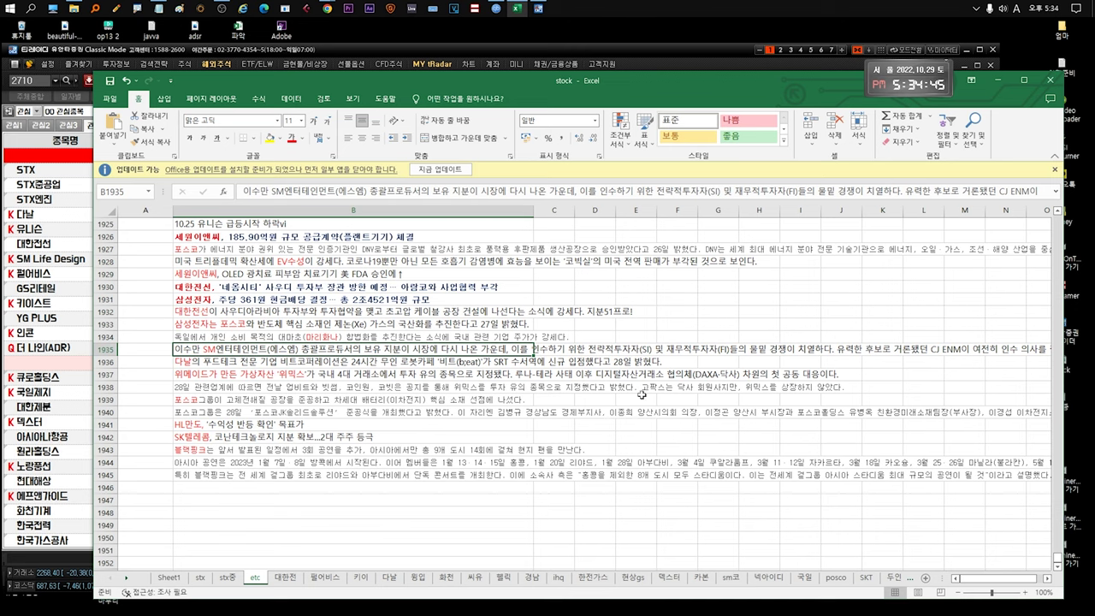
scroll(500, 361, "down", 1)
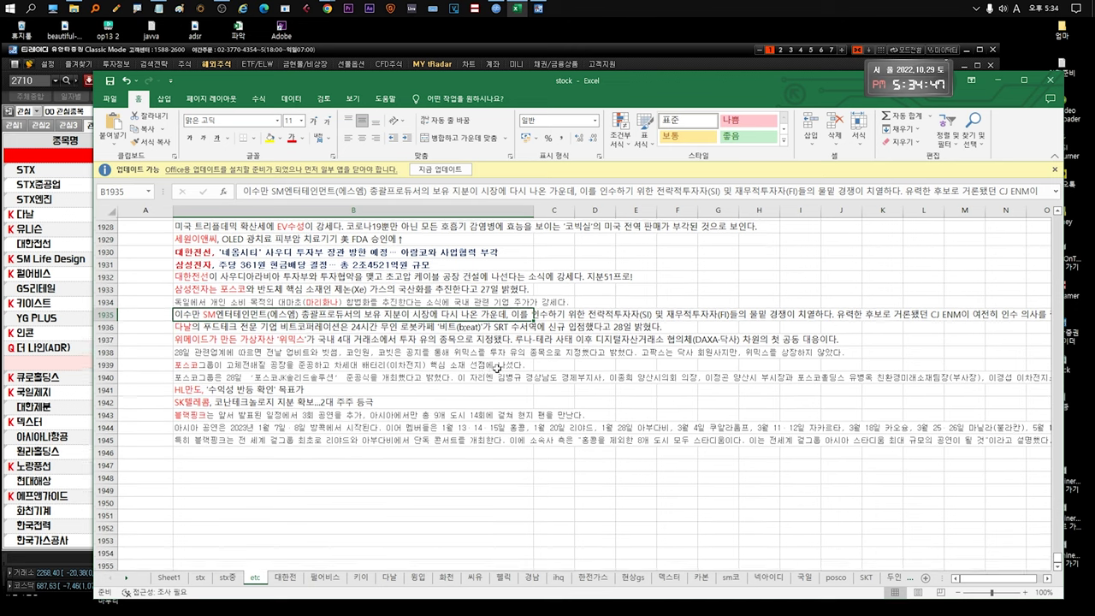
Read the 다날 robot cafe and 위믹스 entries in B1936 to B1938, selecting the phrase about 루나-테라 사태
left_click(462, 326)
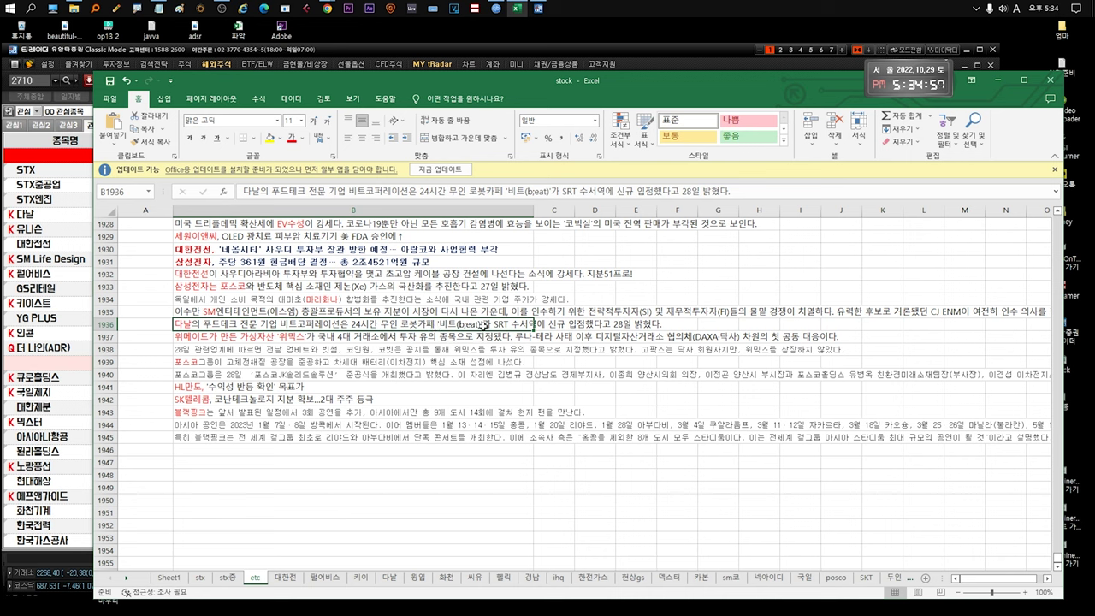
left_click(474, 343)
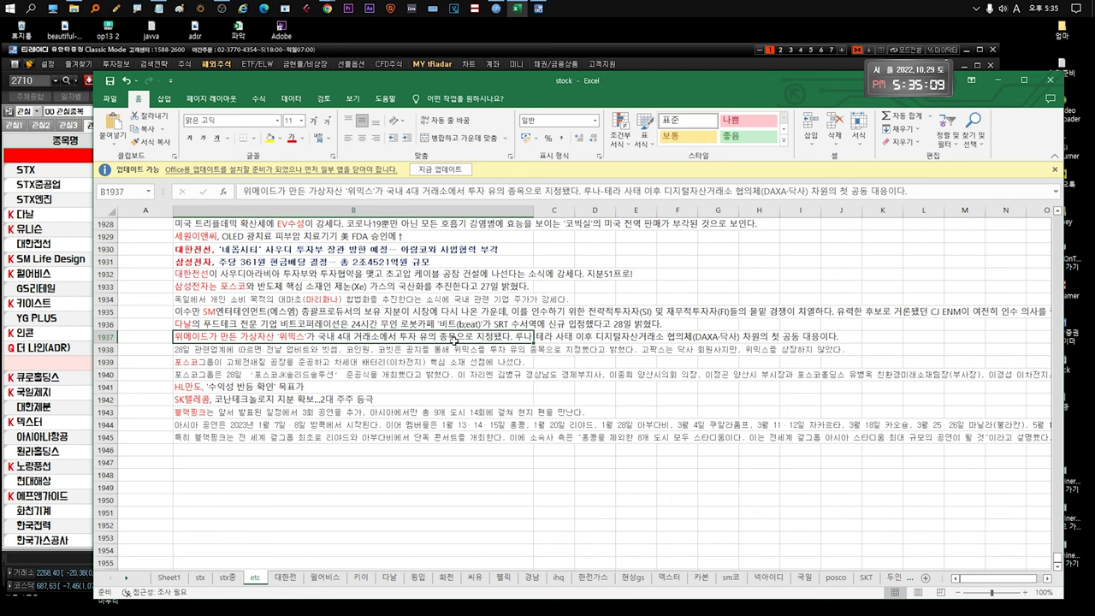
left_click(451, 347)
left_click(462, 341)
double_click(459, 342)
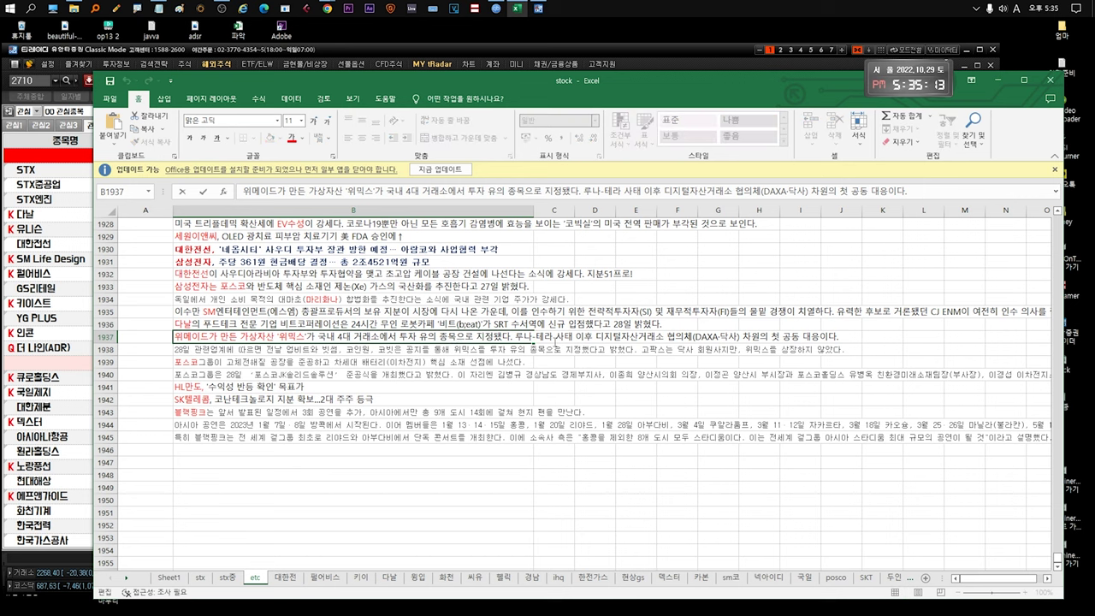
left_click_drag(516, 338, 585, 338)
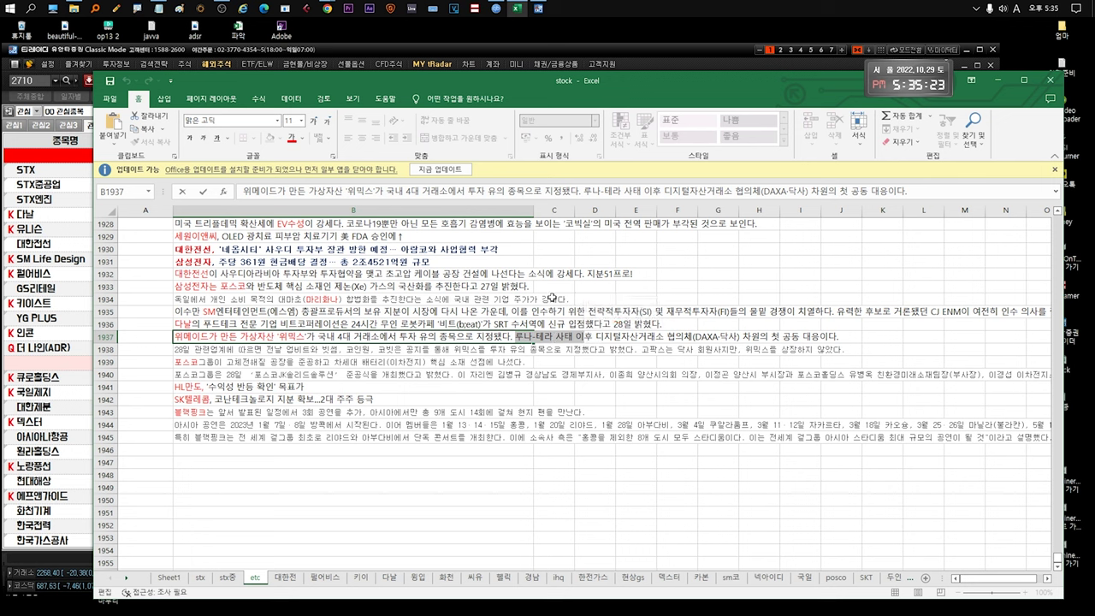
left_click(652, 382)
left_click(517, 337)
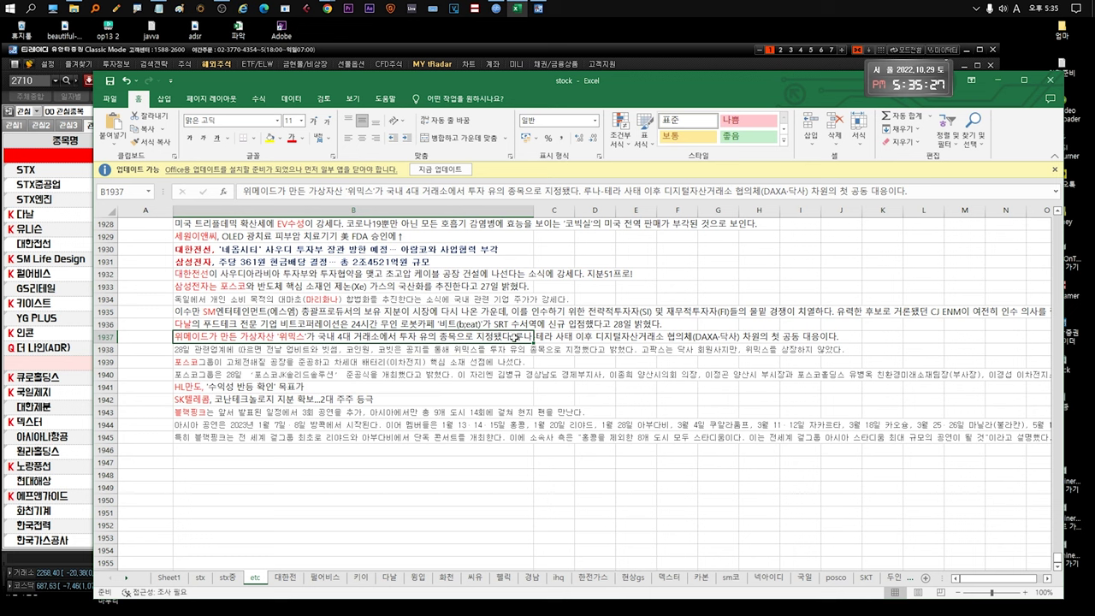
left_click(507, 350)
left_click(504, 338)
left_click(375, 354)
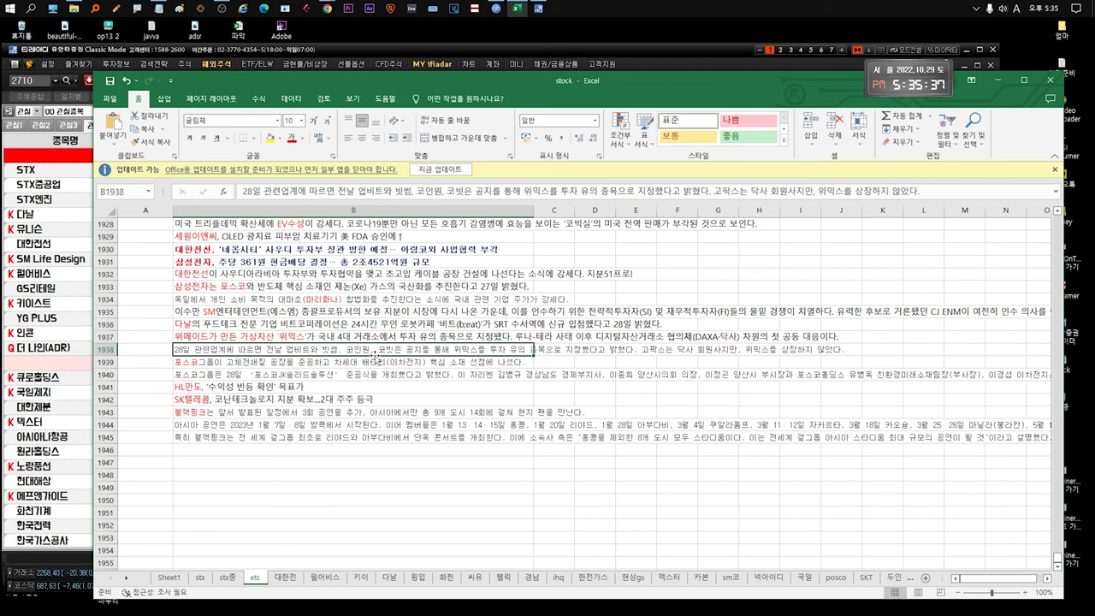
Read the 포스코, HL만도 and SK텔레콤 entries in B1939 to B1942, glancing back at the 위믹스 note in B1938
left_click(375, 358)
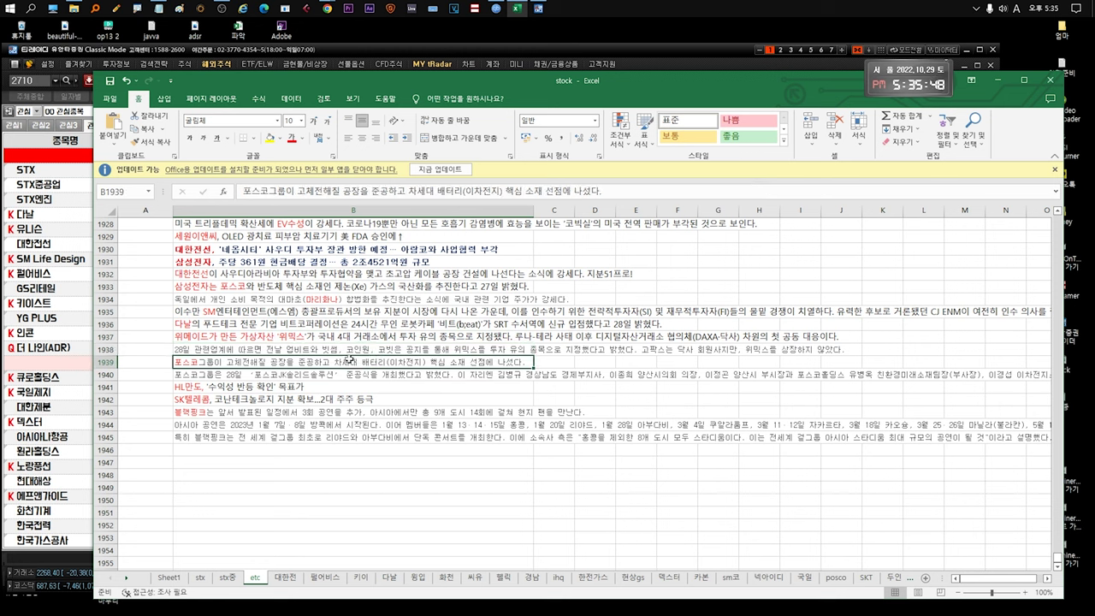
left_click(348, 353)
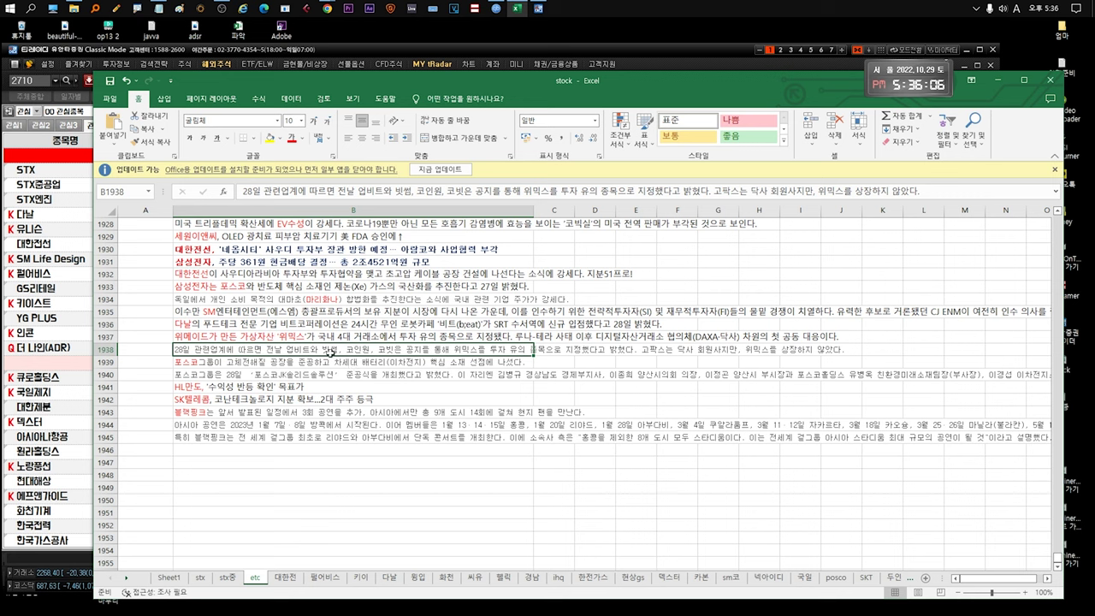
left_click(321, 364)
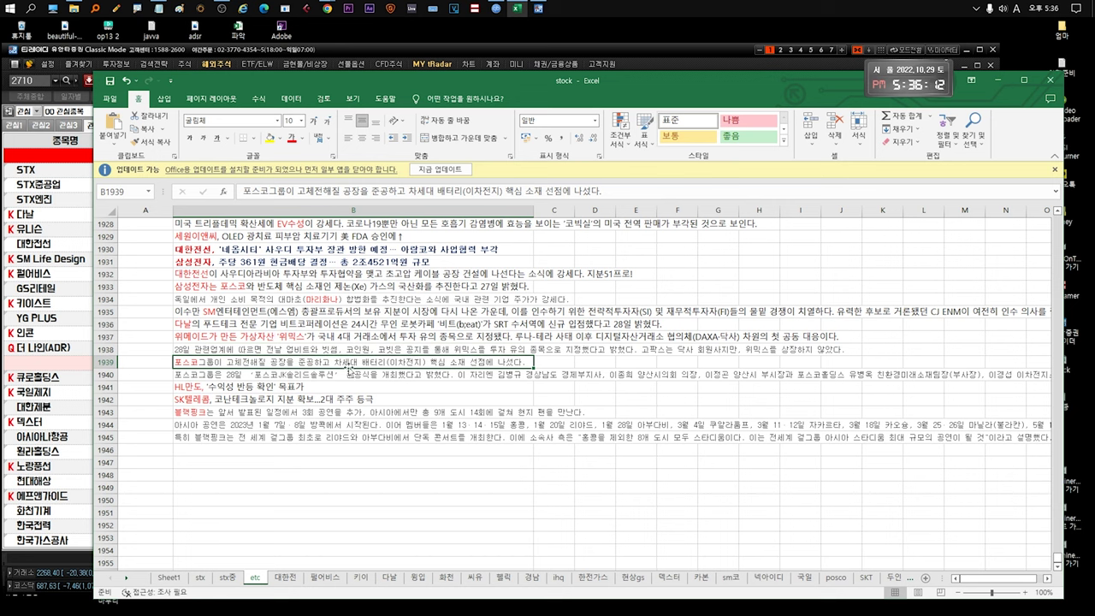
left_click(369, 386)
left_click(479, 374)
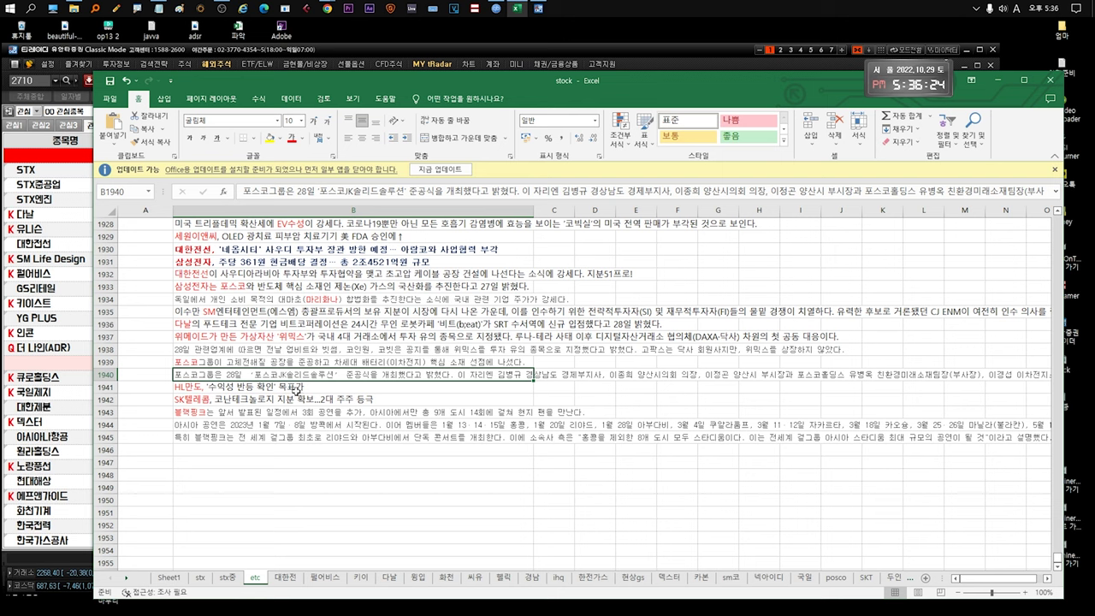
left_click(291, 387)
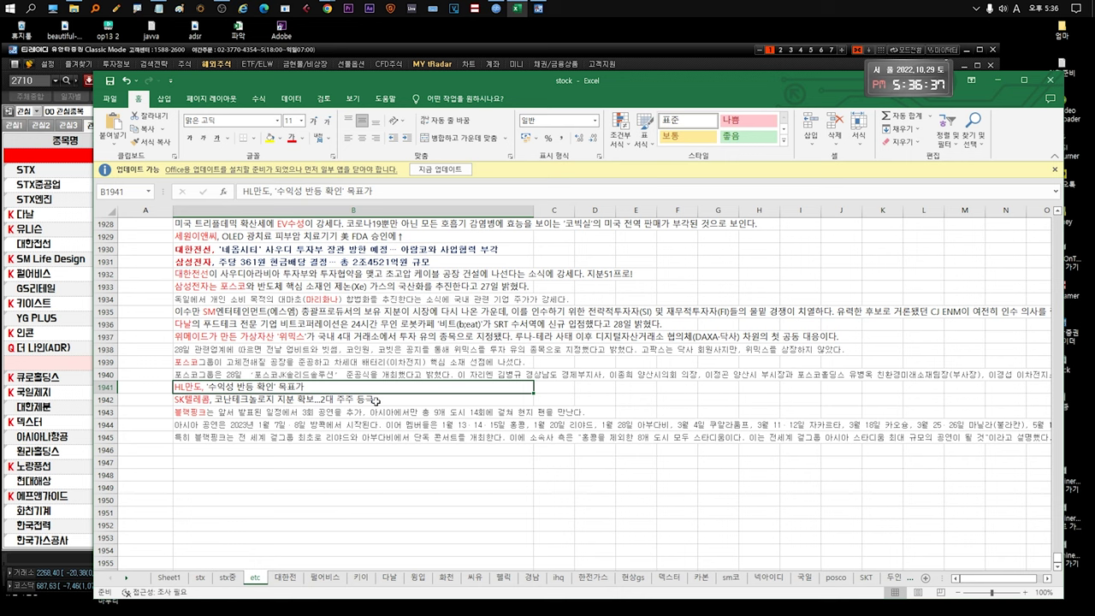
left_click(376, 401)
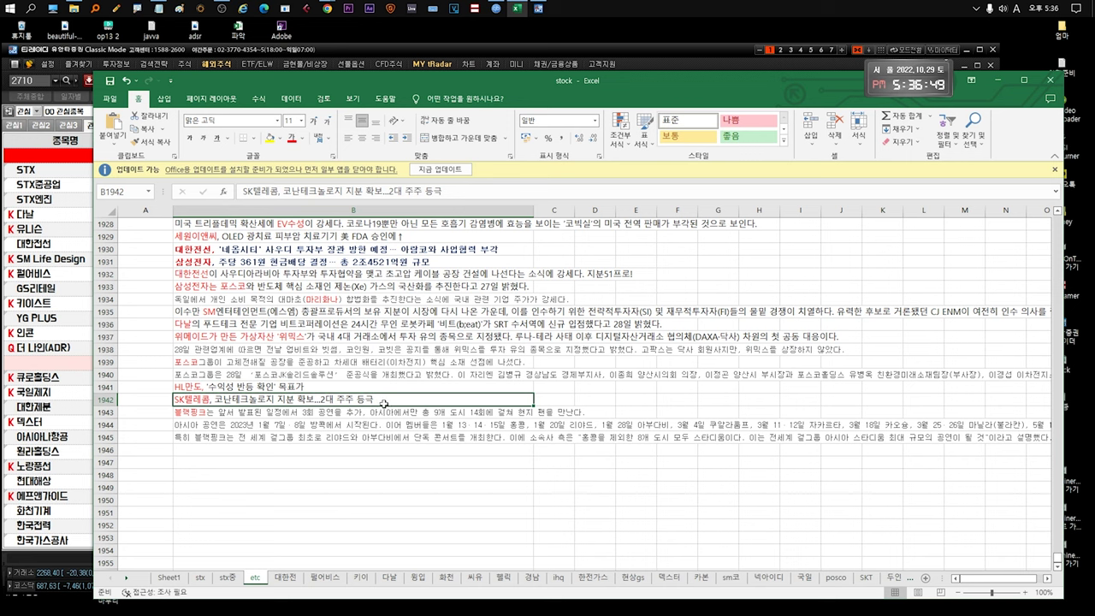
Read the 블랙핑크 Asia tour entries in B1943 to B1945, selecting the phrase 에서만 총 9개 도시 14회에 within its cell
left_click(385, 413)
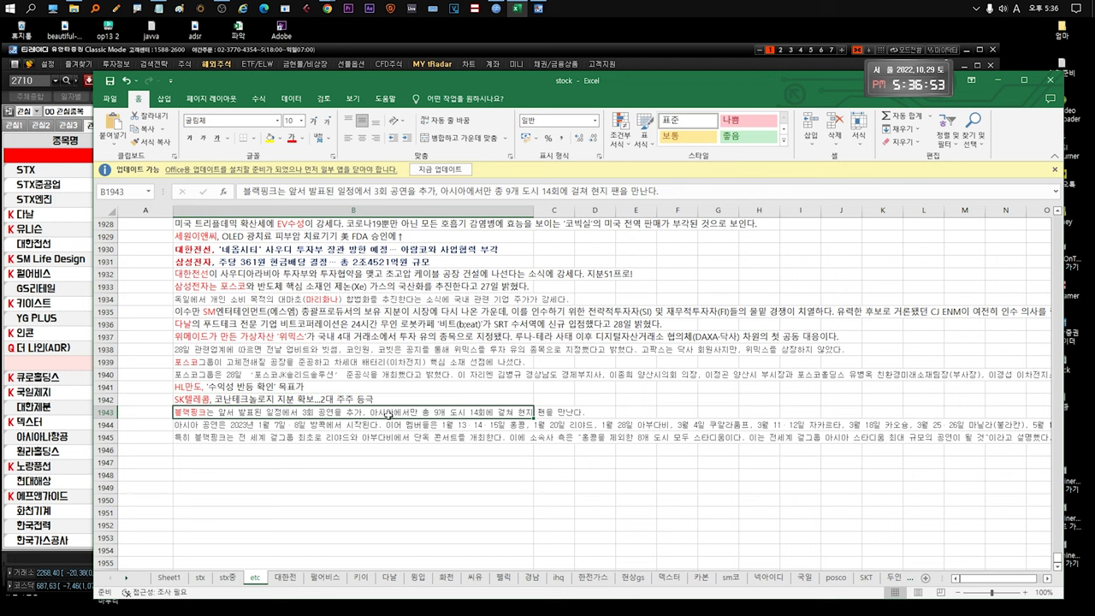
double_click(493, 412)
left_click_drag(493, 411, 395, 411)
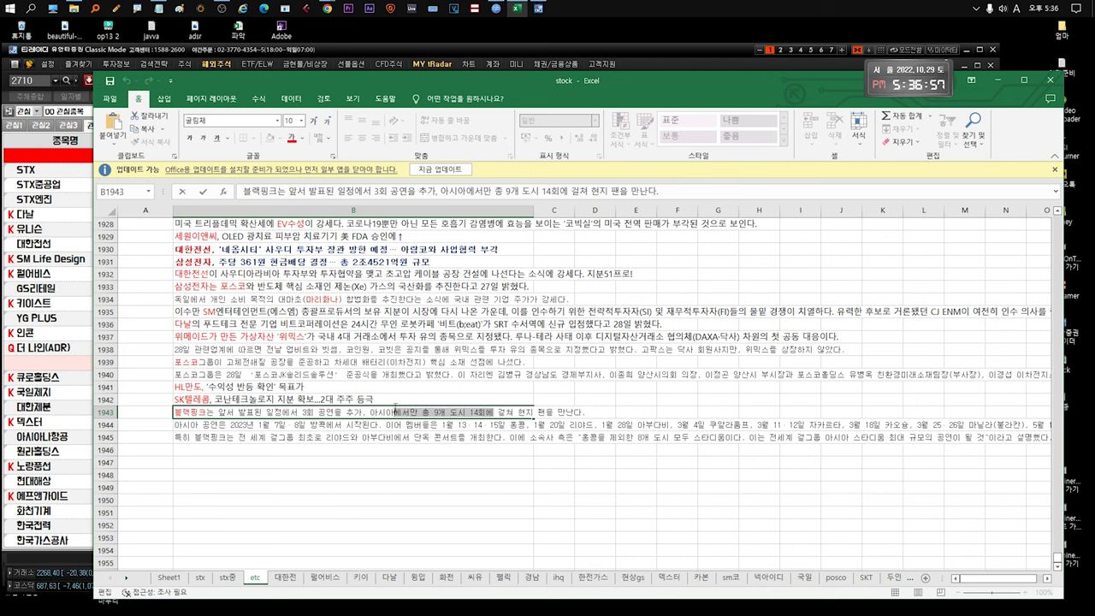
left_click(466, 427)
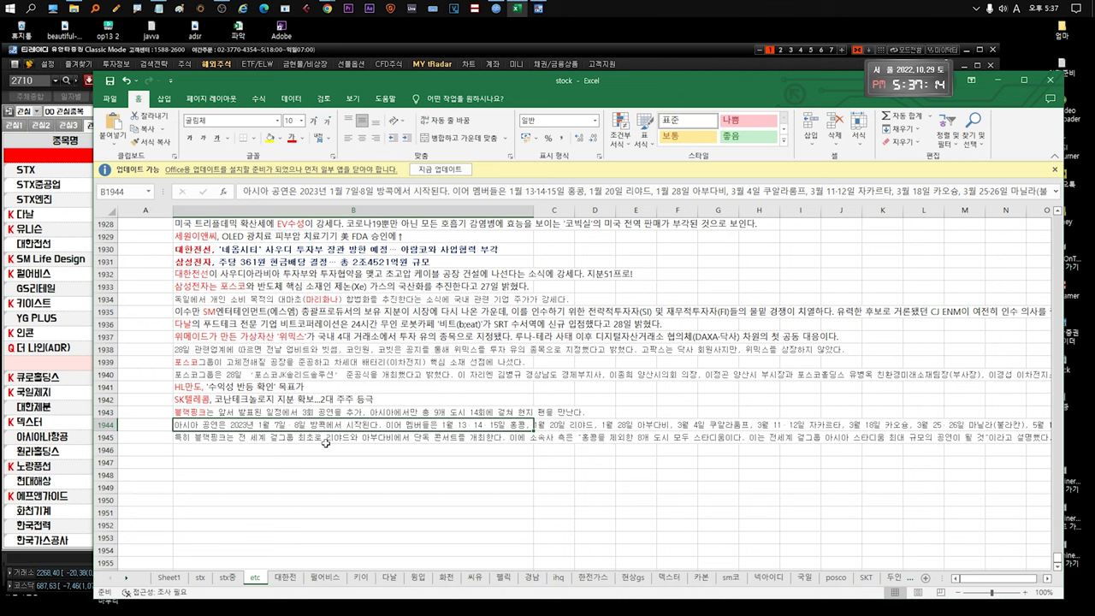
left_click(685, 438)
left_click(611, 436)
left_click(716, 438)
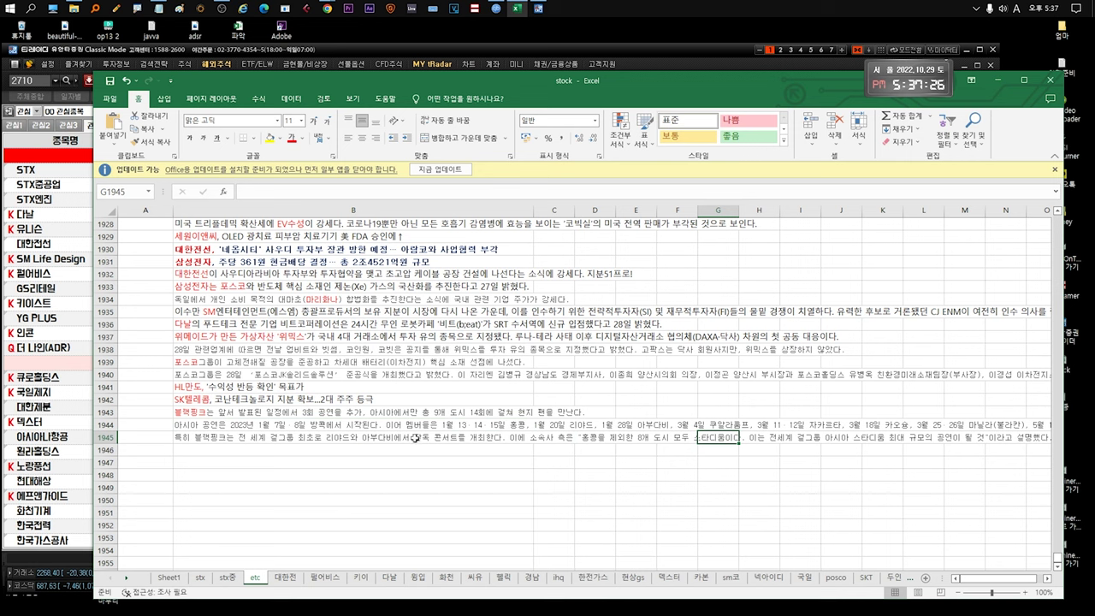
left_click(294, 438)
left_click(294, 426)
left_click(290, 438)
left_click(293, 423)
left_click(293, 411)
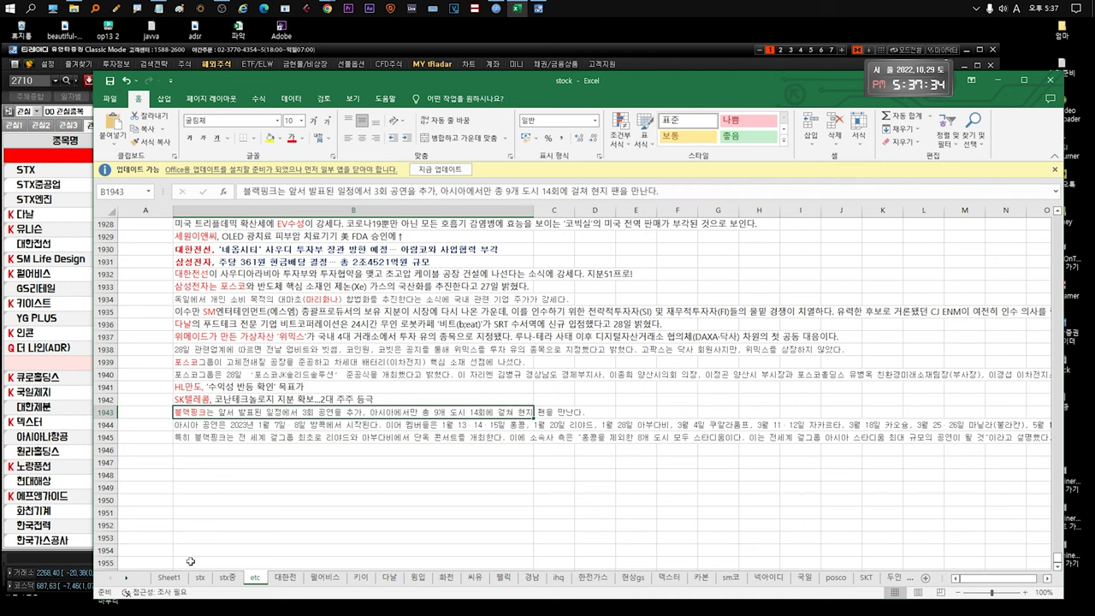
View the STX chart in the trading program, and return to the stock workbook on the stx sheet
left_click(60, 174)
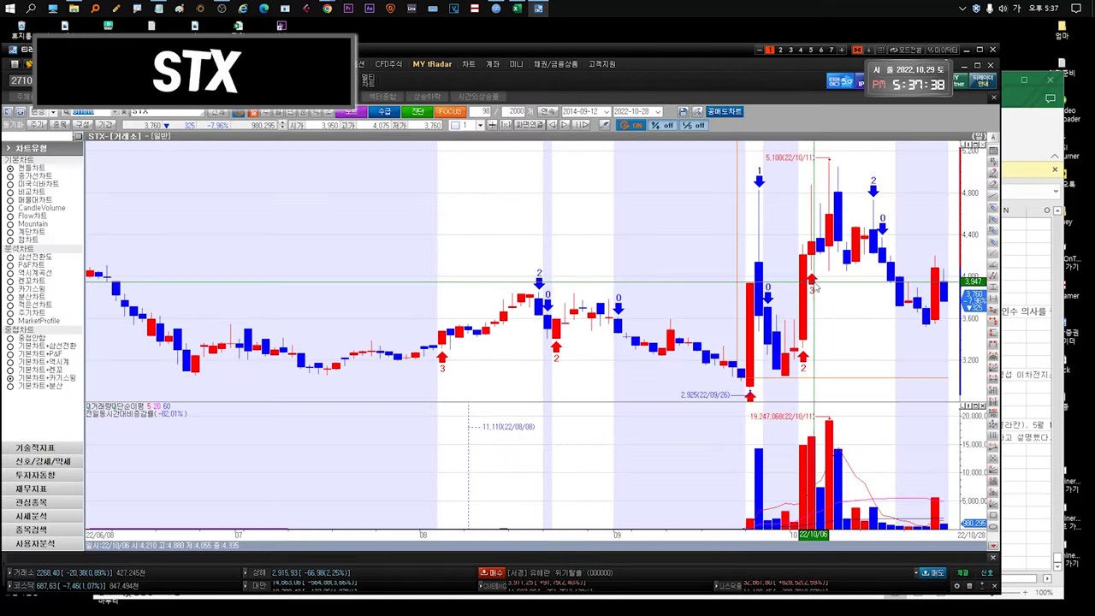
left_click(1012, 151)
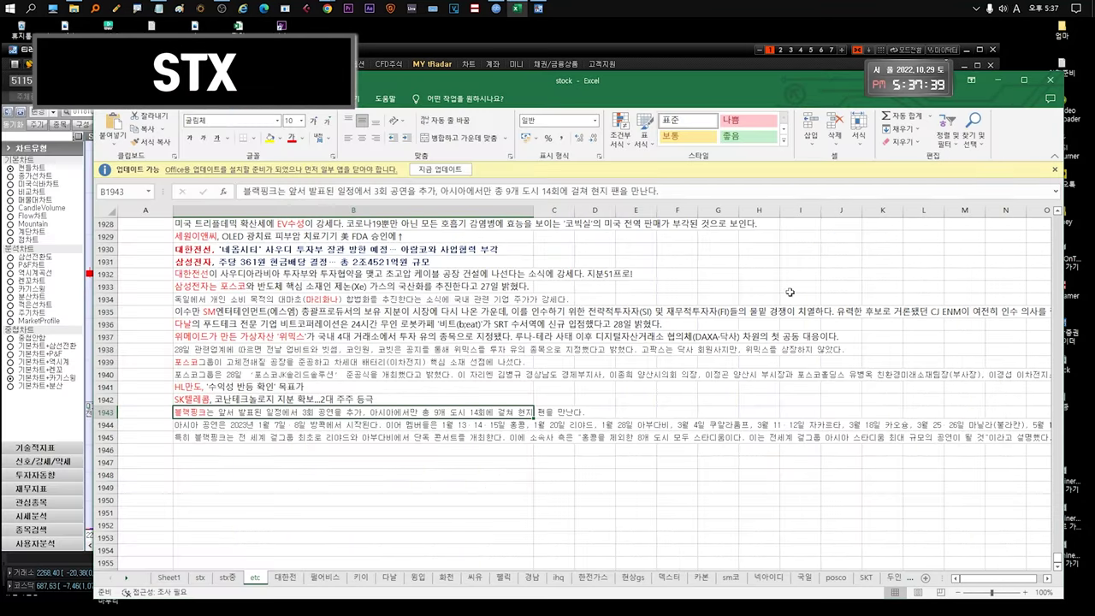
left_click(199, 578)
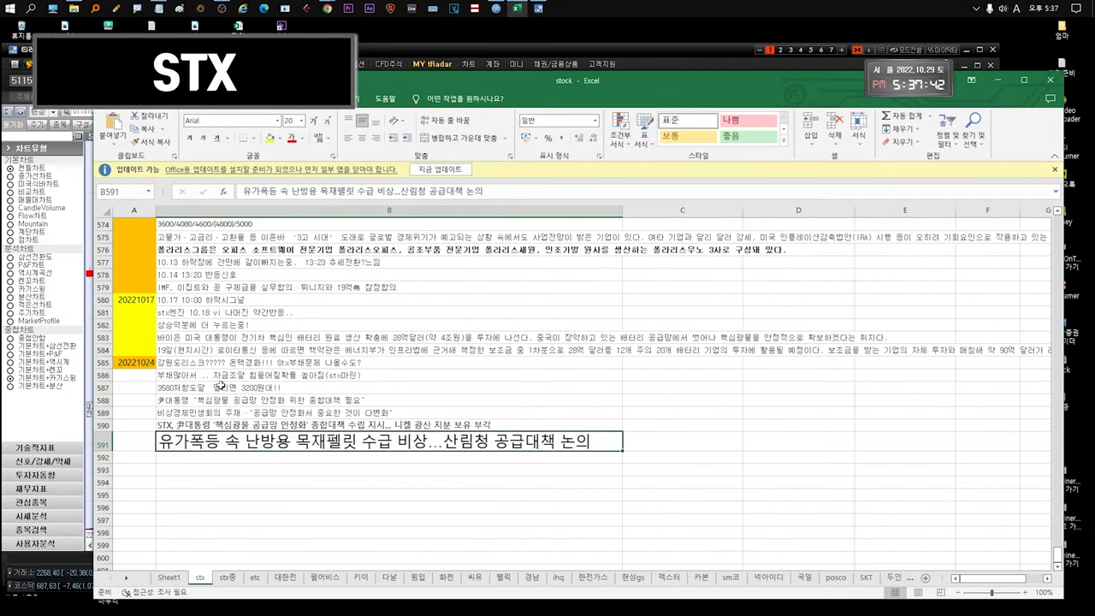
Read the 20221024 entry in B585 about 강원도리스크, selecting its whole text within the cell
left_click(220, 377)
left_click(219, 363)
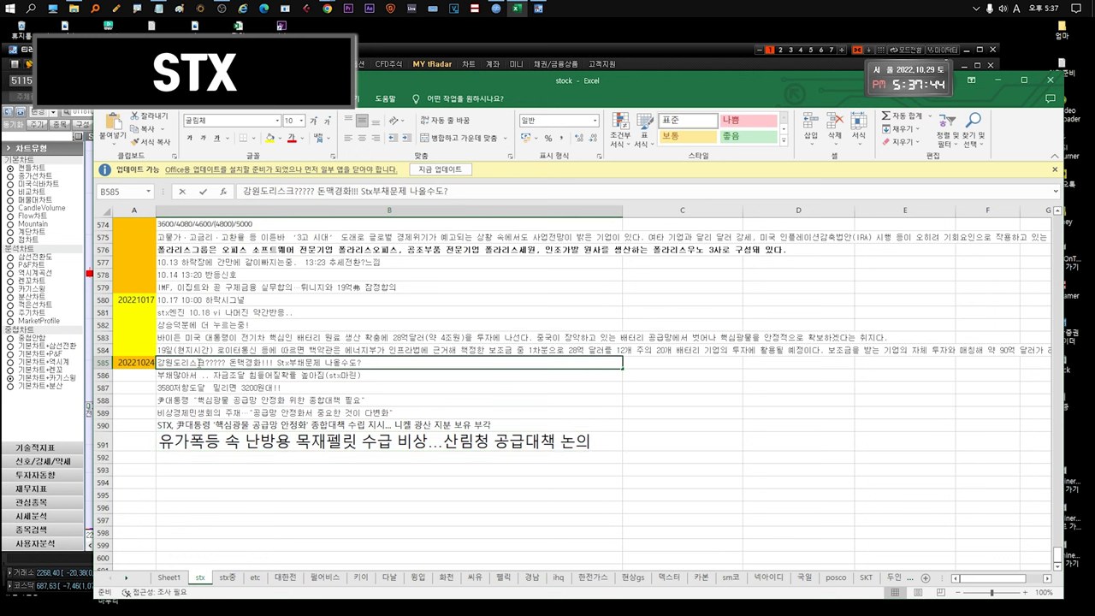
double_click(198, 363)
left_click_drag(275, 363, 132, 363)
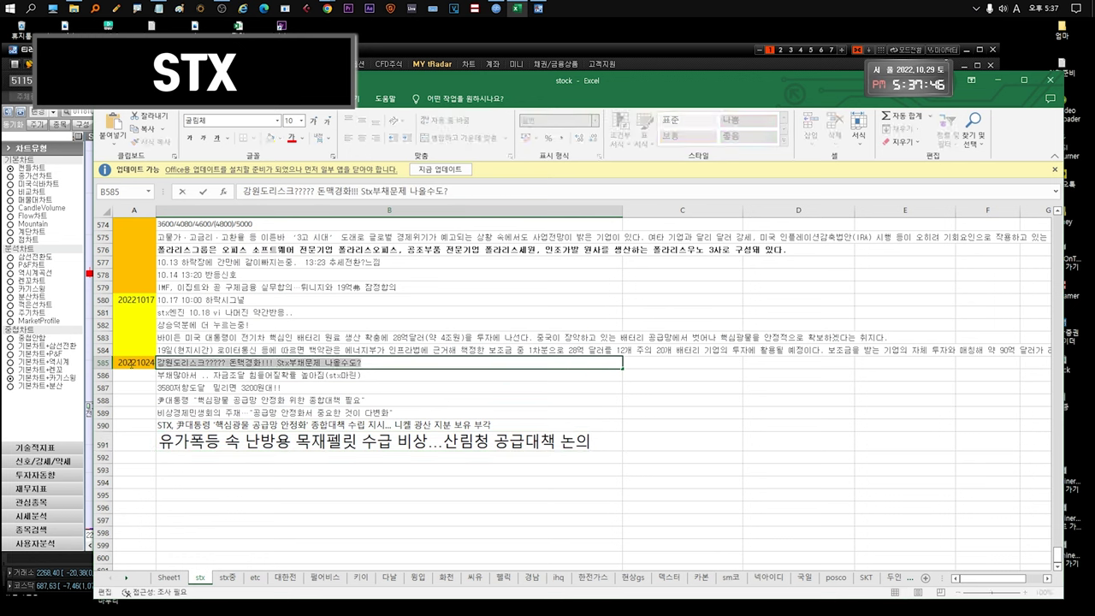
key("Escape")
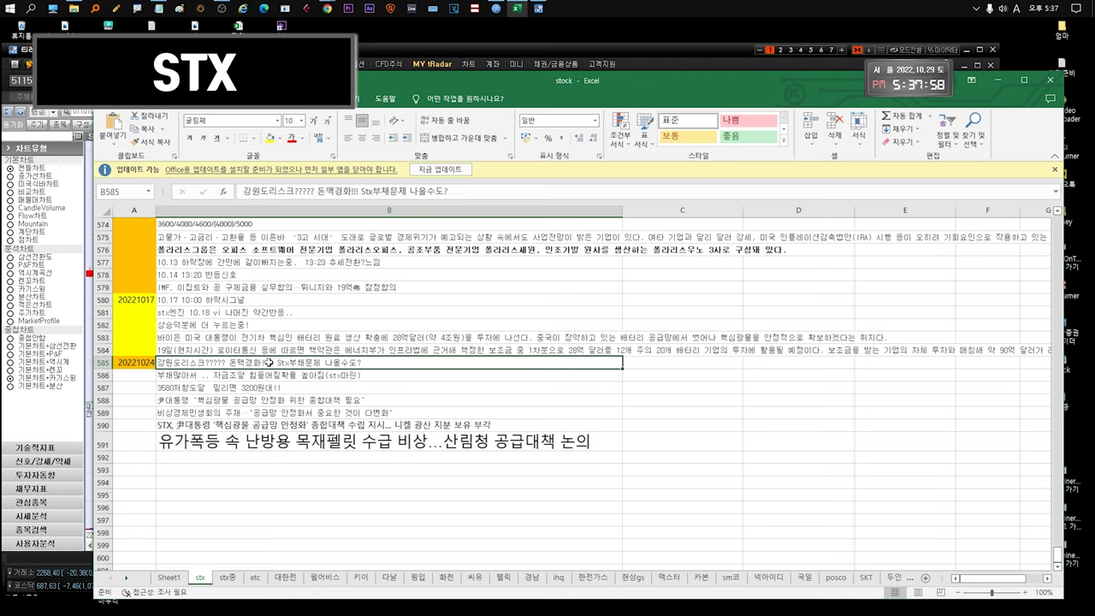
Append "// 한전,국토공사,한화,롯데,엘지유플러스..... 등" to the end of the note in B585
double_click(385, 362)
type("// gkswj")
key("BackSpace")
key("BackSpace")
key("BackSpace")
key("BackSpace")
key("BackSpace")
key("Hangul")
type("한전")
type("국")
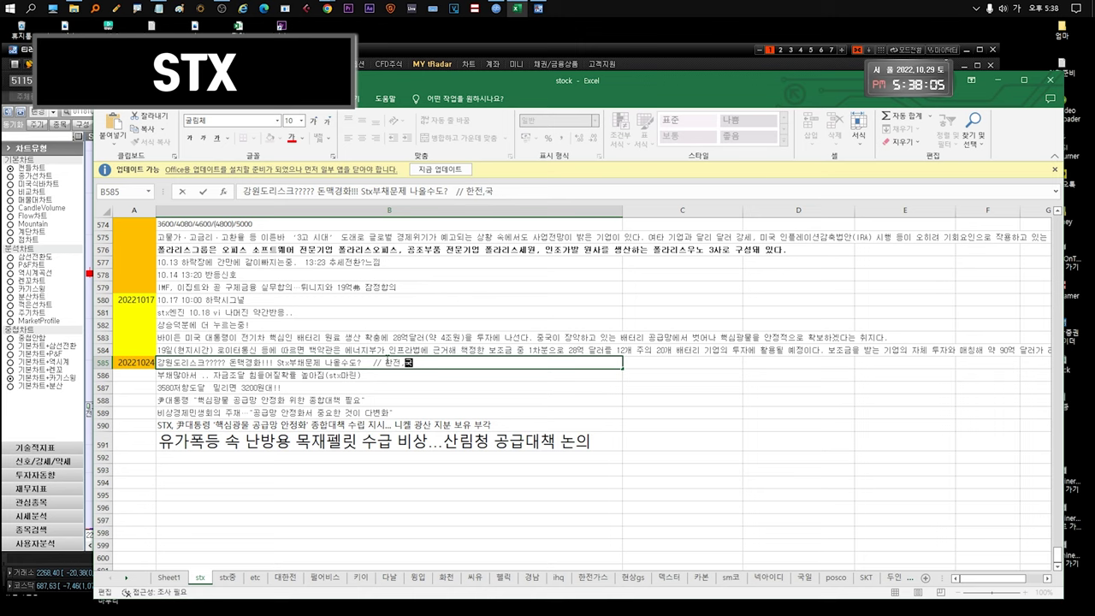
type("토ㄱ공사,참")
type("화,롯데,")
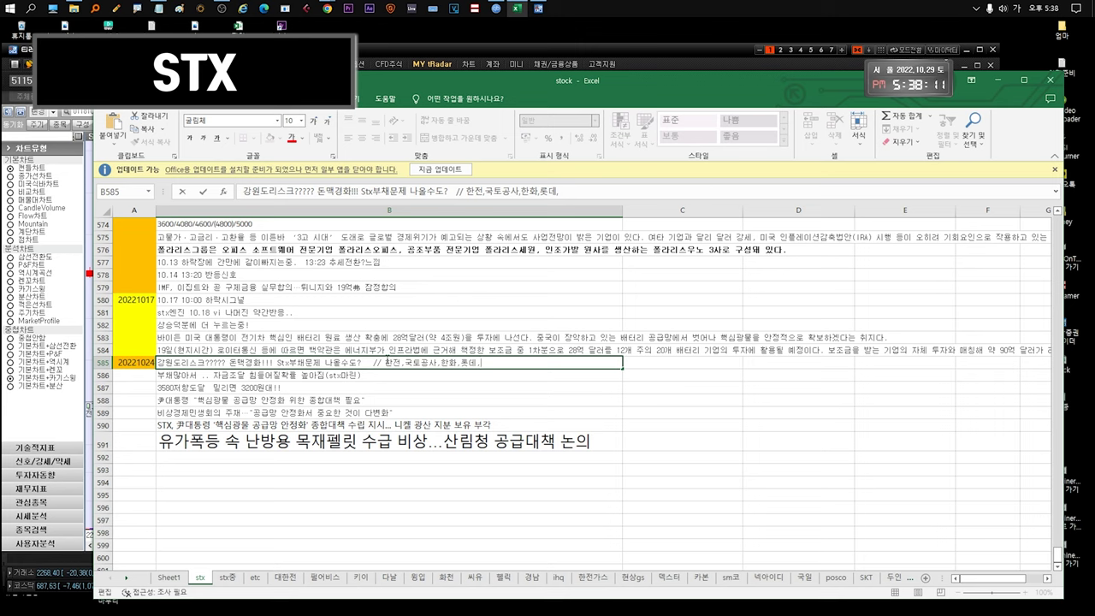
type("엘지유플러스.")
type("... 등")
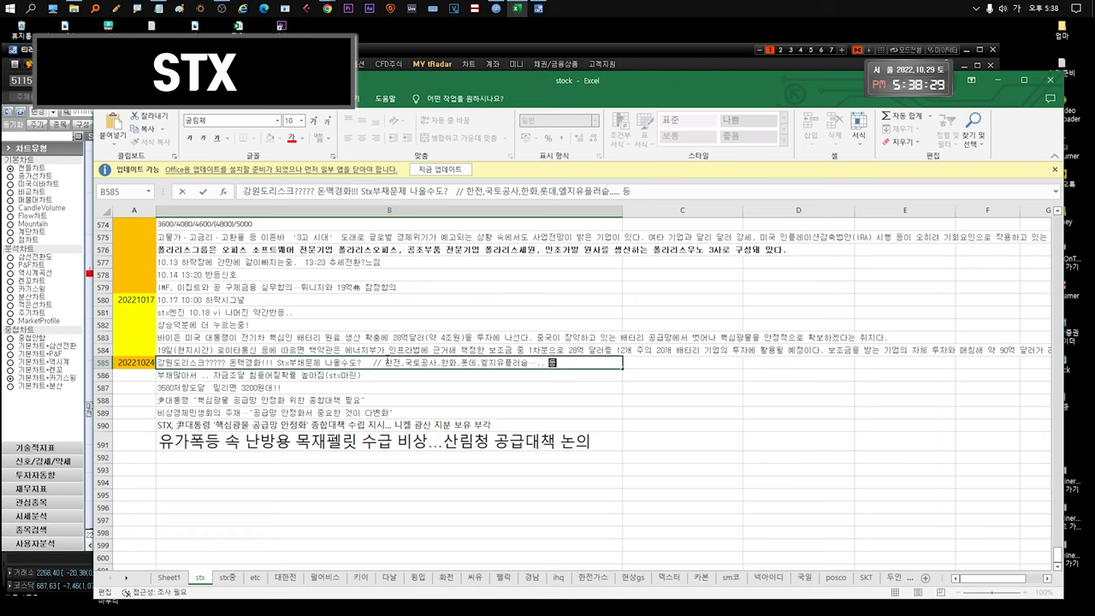
Add "pf..." at the end of the note in B585, and select its phrase Stx부채문제 나올수도? before leaving the cell
left_click_drag(379, 363, 564, 371)
left_click_drag(380, 363, 574, 362)
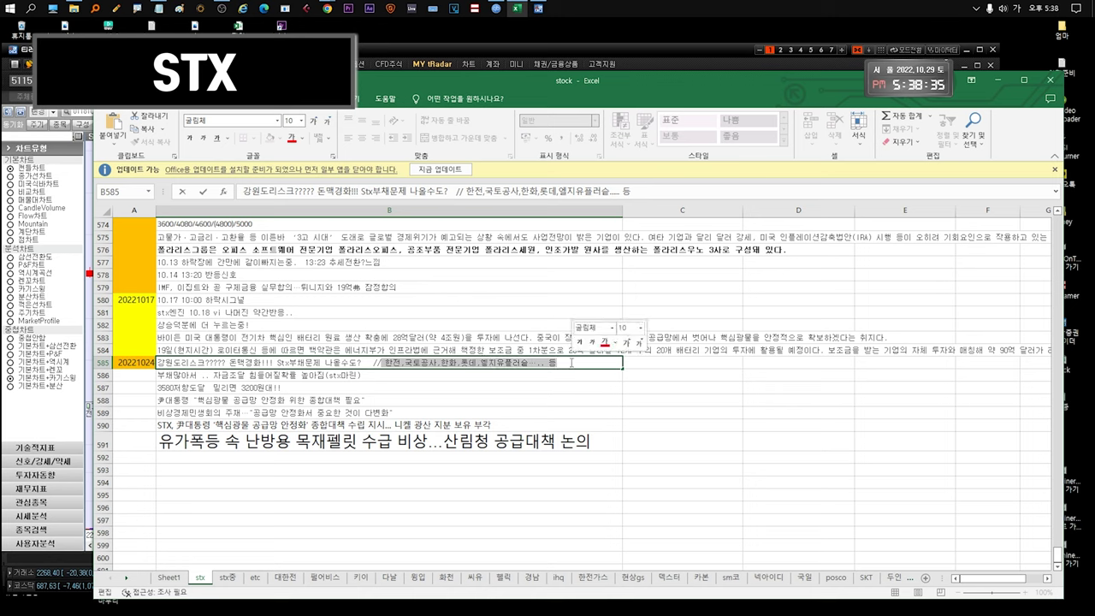
left_click(571, 363)
key("Hangul")
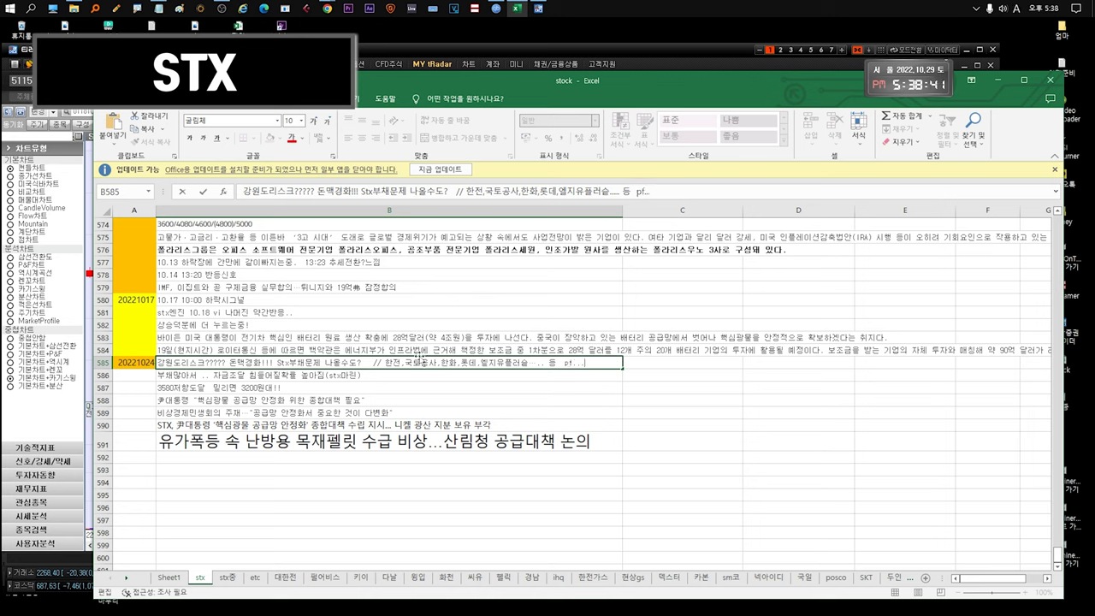
left_click_drag(373, 363, 274, 362)
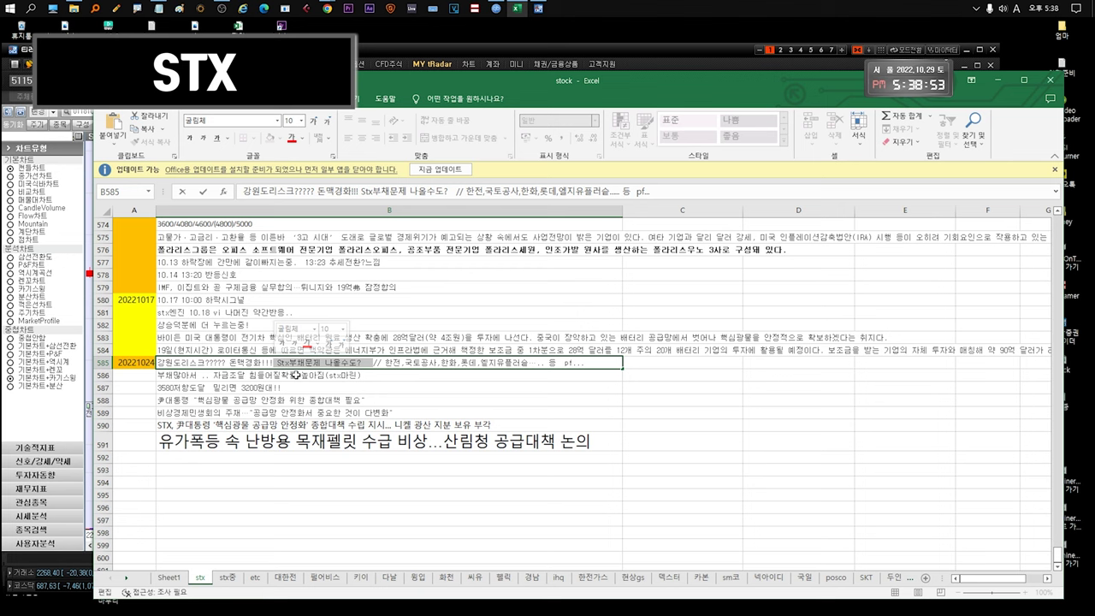
left_click(295, 375)
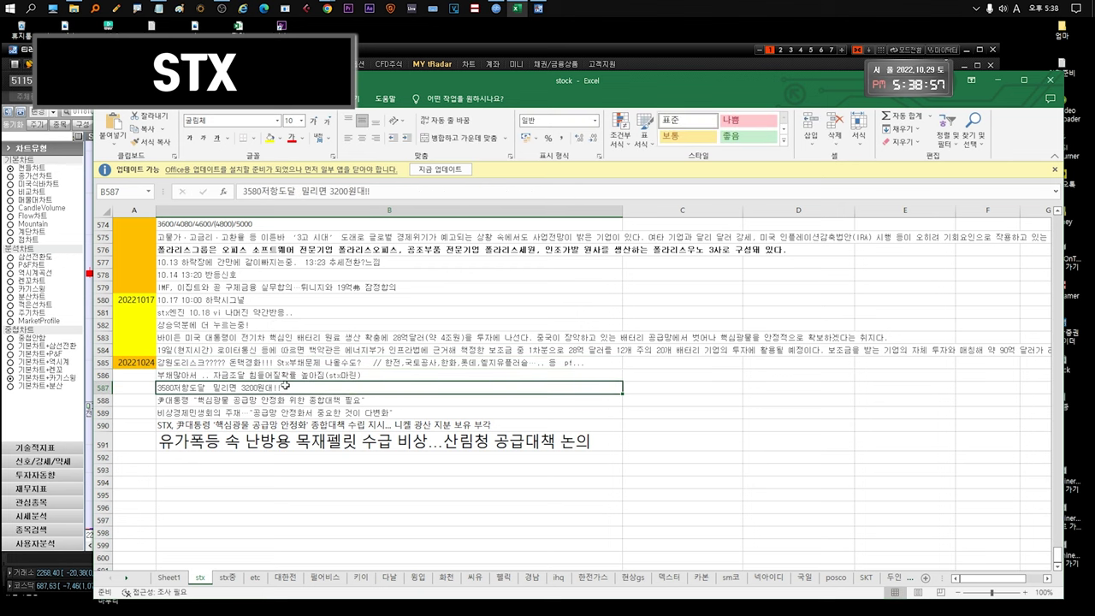
Read the debt and funding note in B586, selecting the phrase 자금조달 힘들어질확률 높아짐(stx마린) within the cell
double_click(276, 375)
left_click_drag(369, 374, 211, 374)
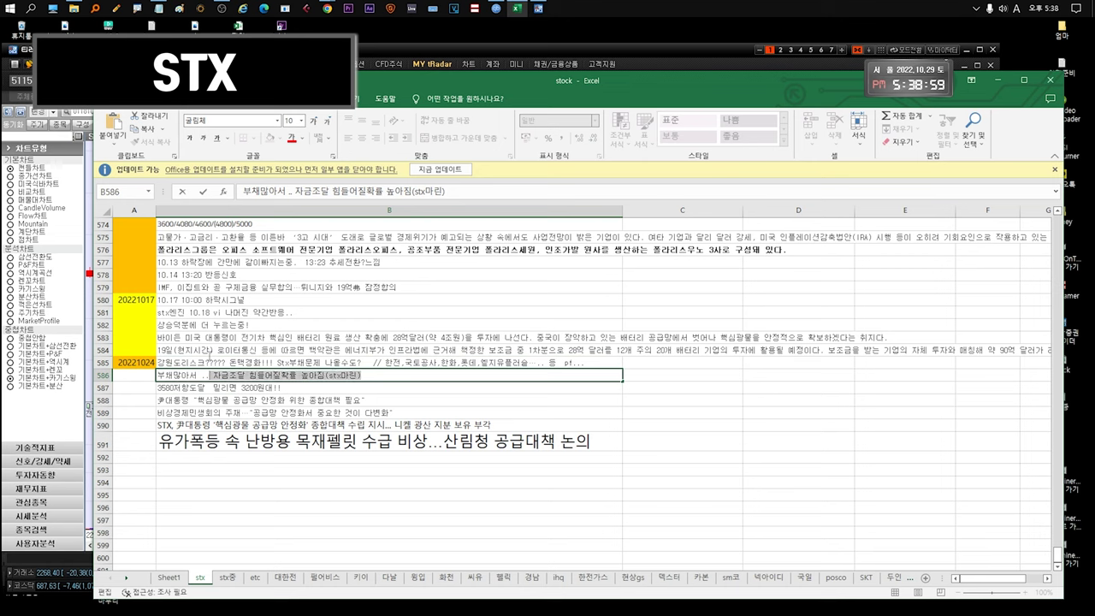
key("Escape")
double_click(324, 377)
left_click_drag(369, 375, 388, 391)
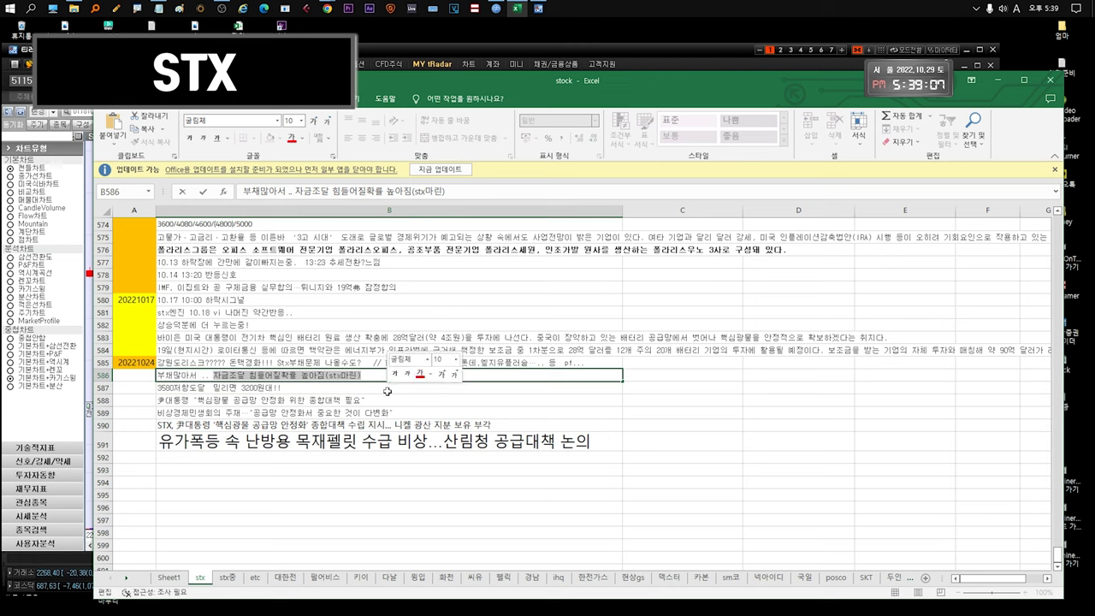
left_click(270, 386)
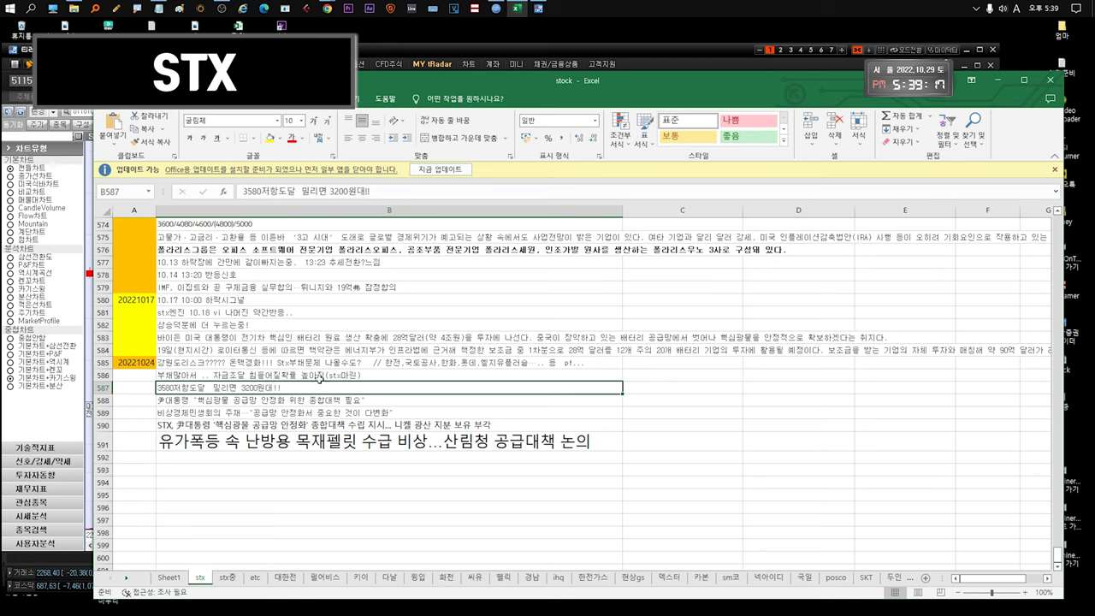
left_click(321, 376)
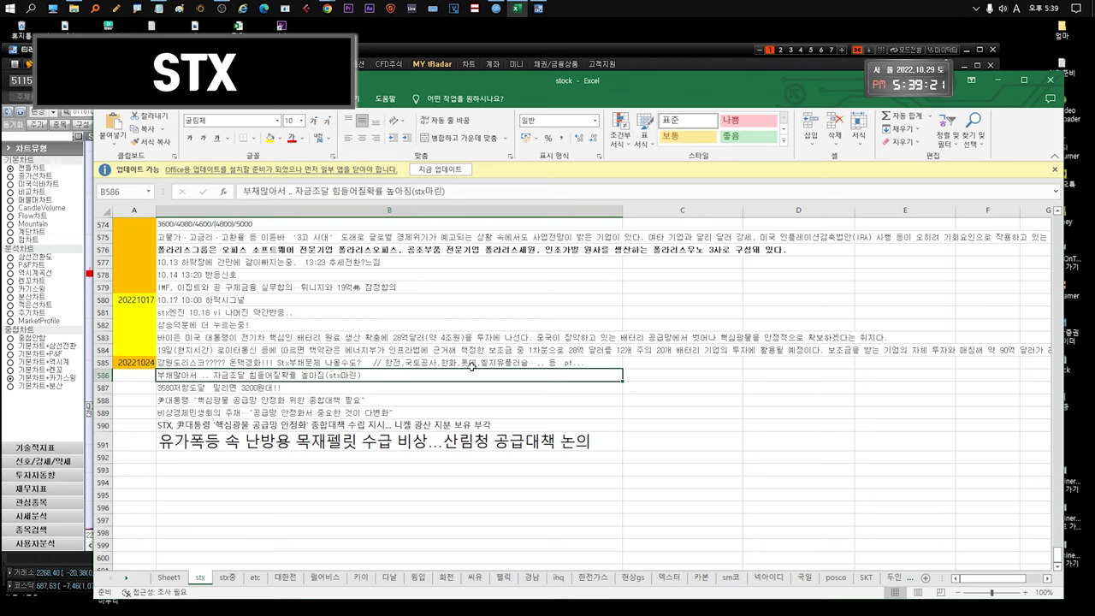
double_click(364, 374)
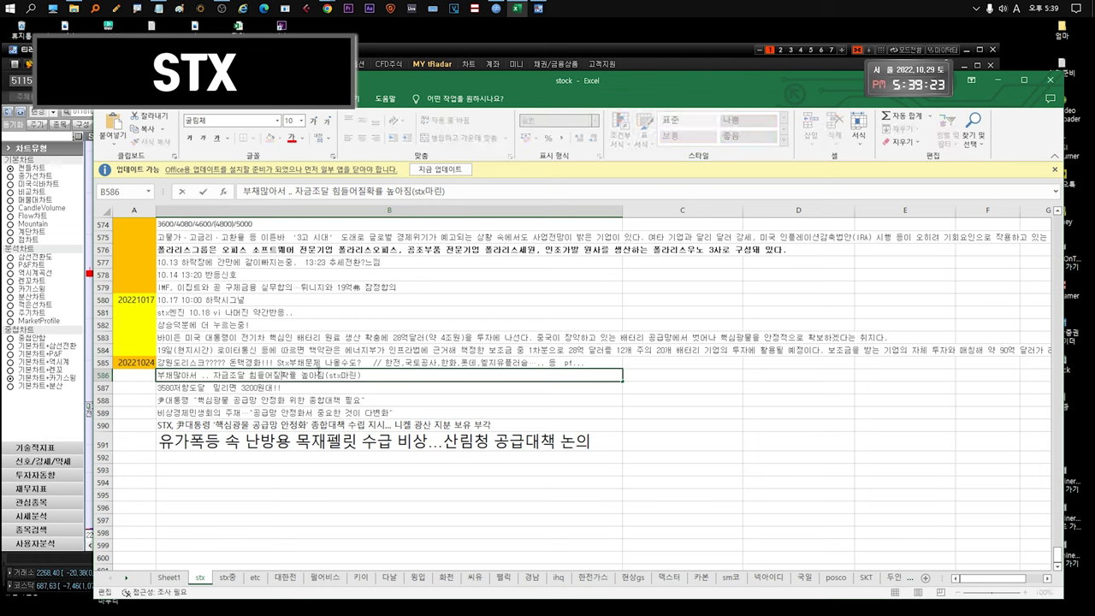
left_click_drag(364, 374, 150, 377)
key("ctrl+v")
key("Escape")
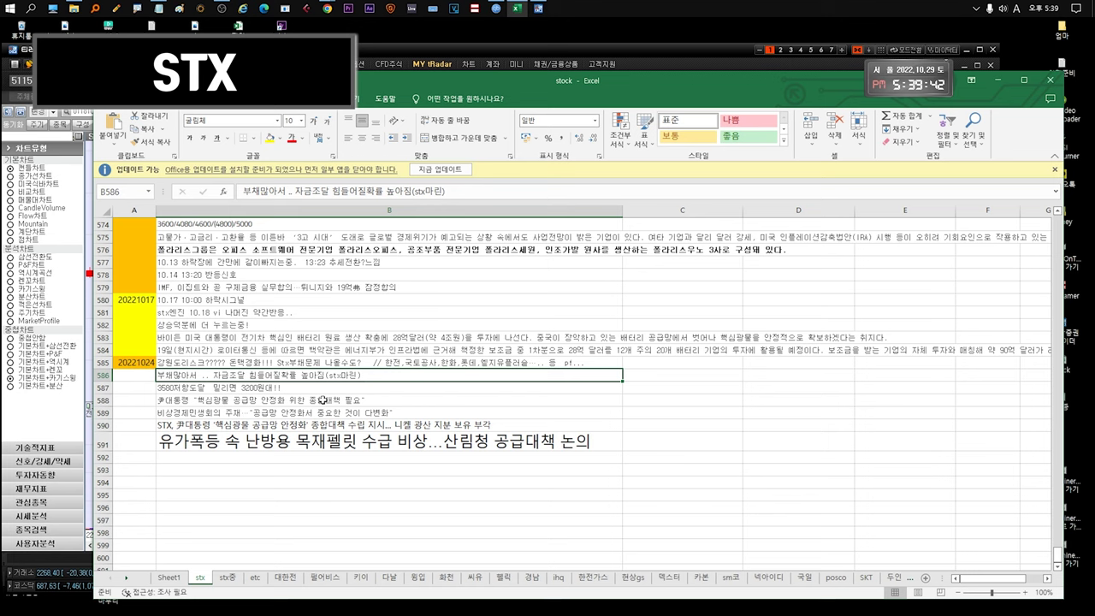
Reread B585 and B586, and examine the price note in B587, selecting 3580저항도달 and glancing at the trading program
left_click(319, 364)
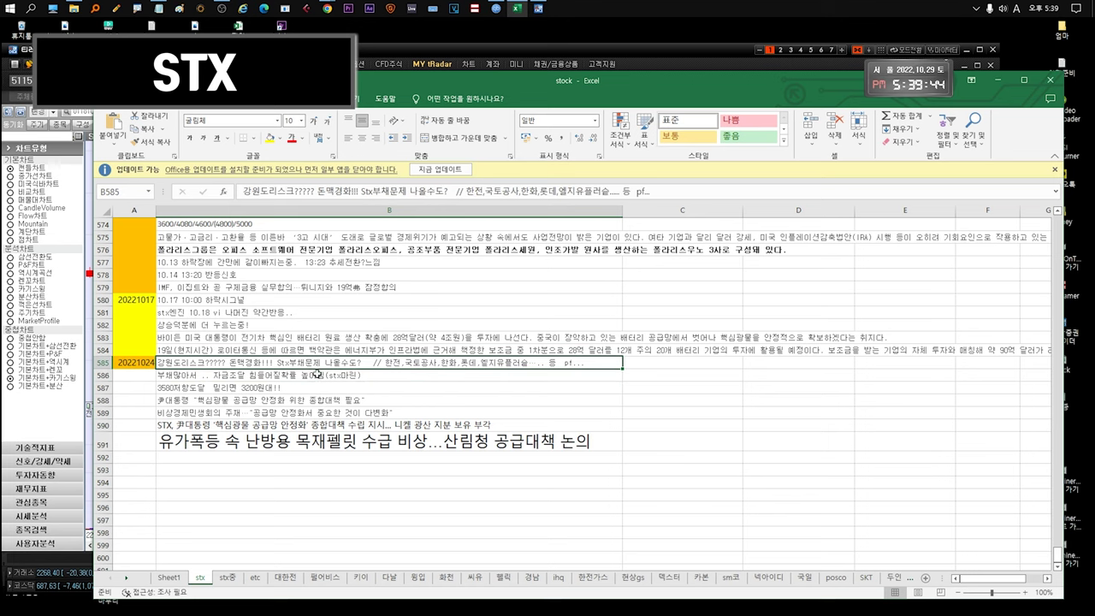
left_click(312, 376)
left_click(306, 387)
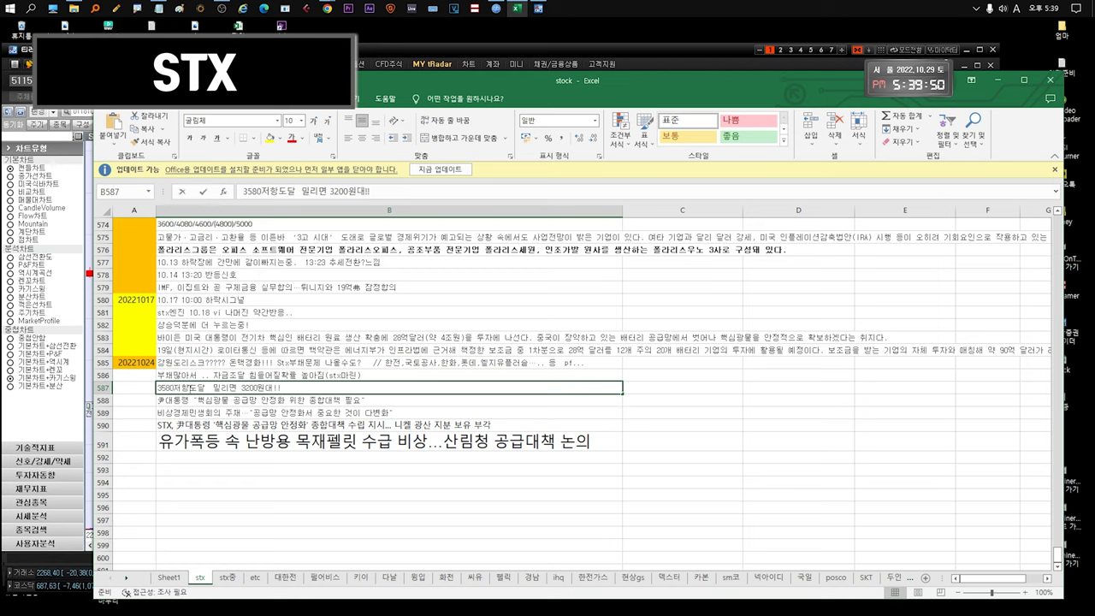
double_click(207, 388)
left_click_drag(207, 388, 130, 391)
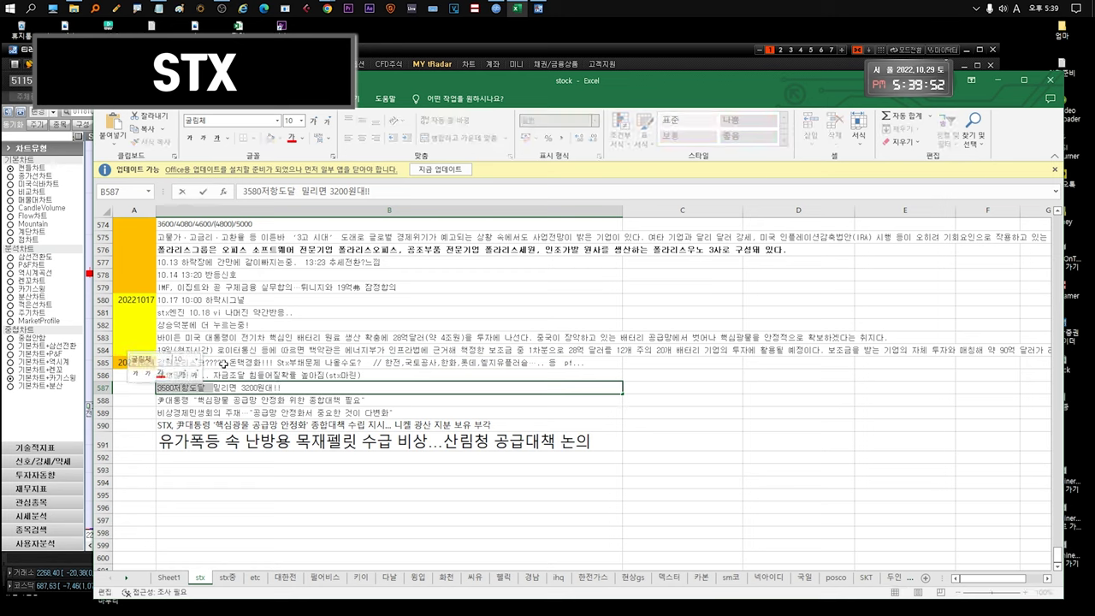
left_click(463, 56)
left_click(516, 7)
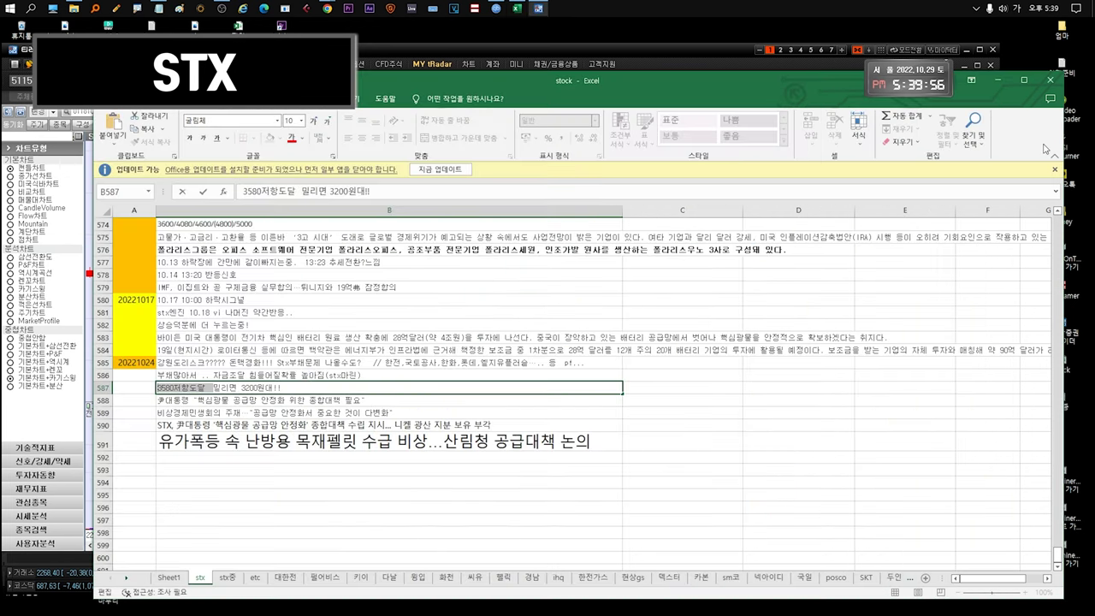
left_click_drag(212, 390, 157, 389)
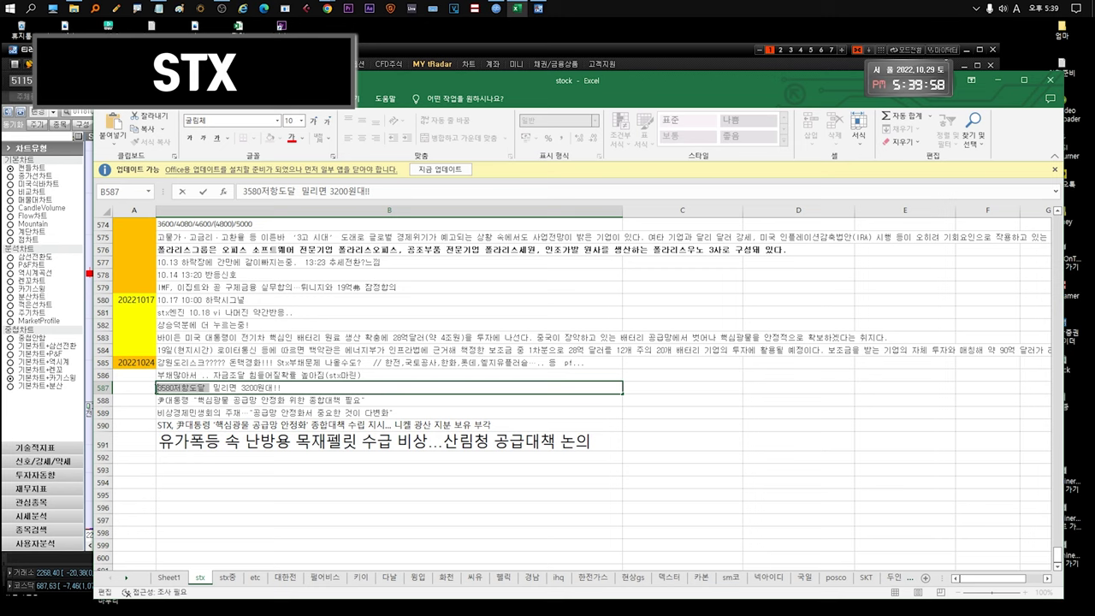
Read the rest of the price note in B587, selecting the phrase 밀리면 3200원대!! before leaving the cell
left_click(212, 388)
mouse_move(212, 388)
left_mouse_down()
mouse_move(282, 390)
mouse_move(157, 389)
mouse_move(300, 391)
mouse_move(208, 389)
left_mouse_up()
left_click(288, 389)
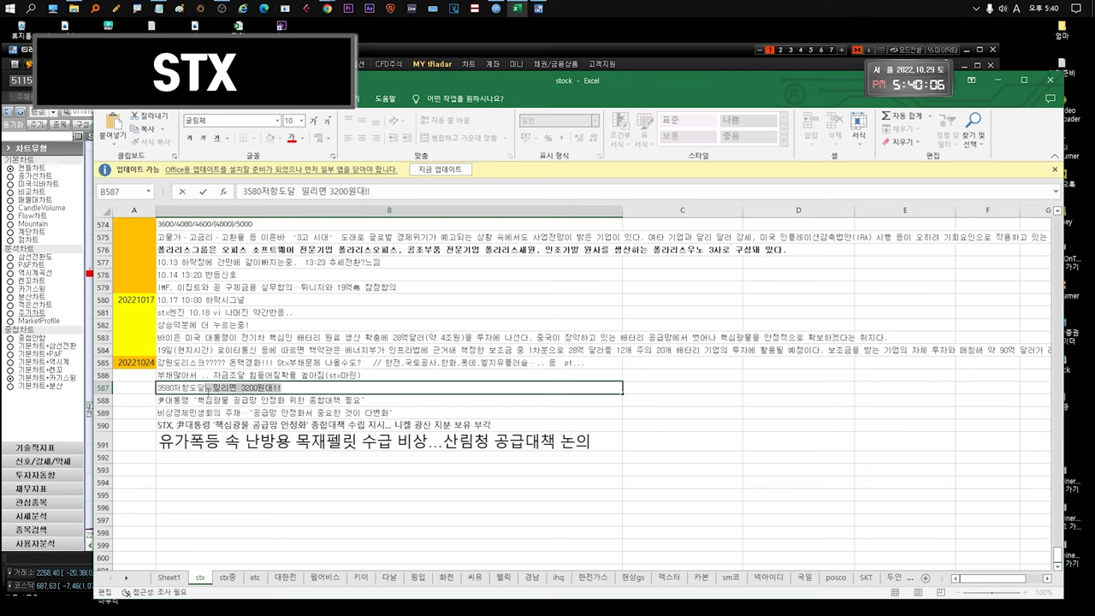
key("Return")
Read the emergency economic meeting note in B589 and the critical minerals supply note in B588, selecting the B588 text within its cell
left_click(211, 411)
double_click(220, 412)
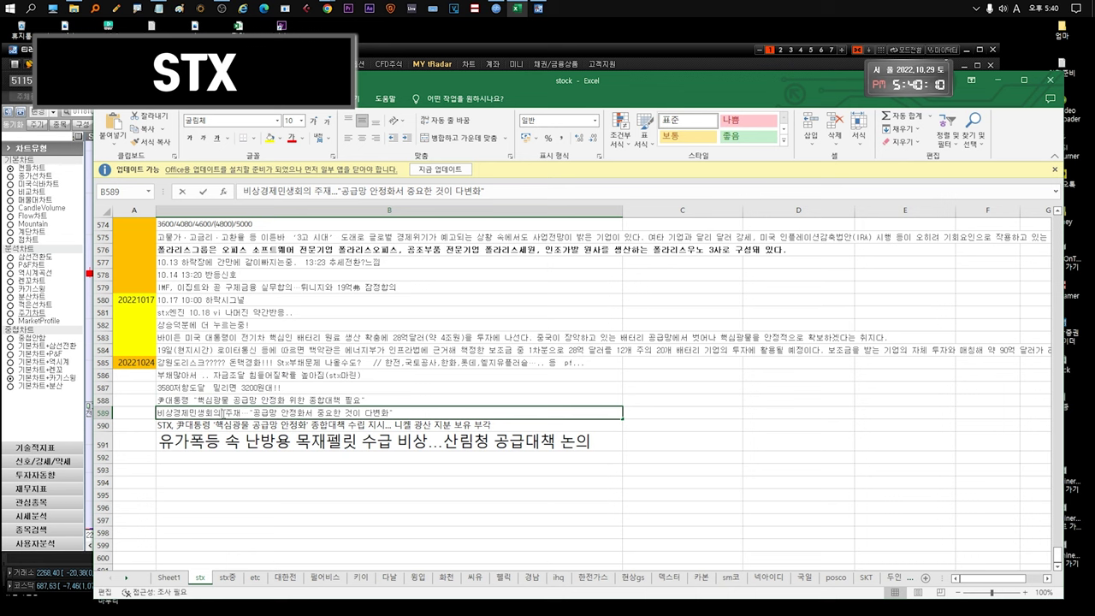
left_click(398, 414)
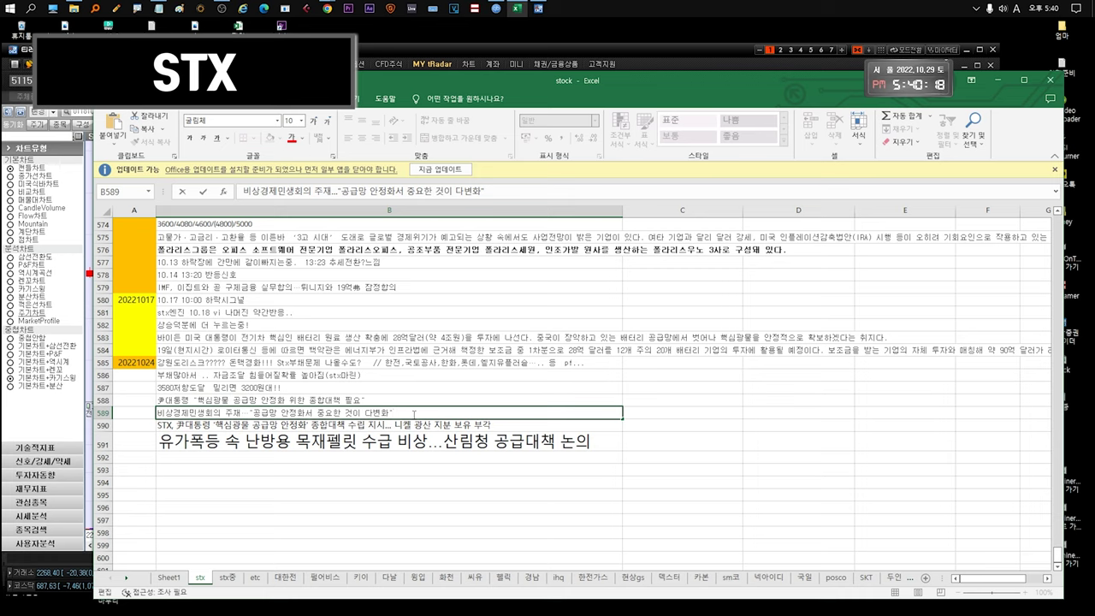
left_click(291, 400)
double_click(354, 399)
left_click_drag(354, 399, 155, 400)
left_click(205, 416)
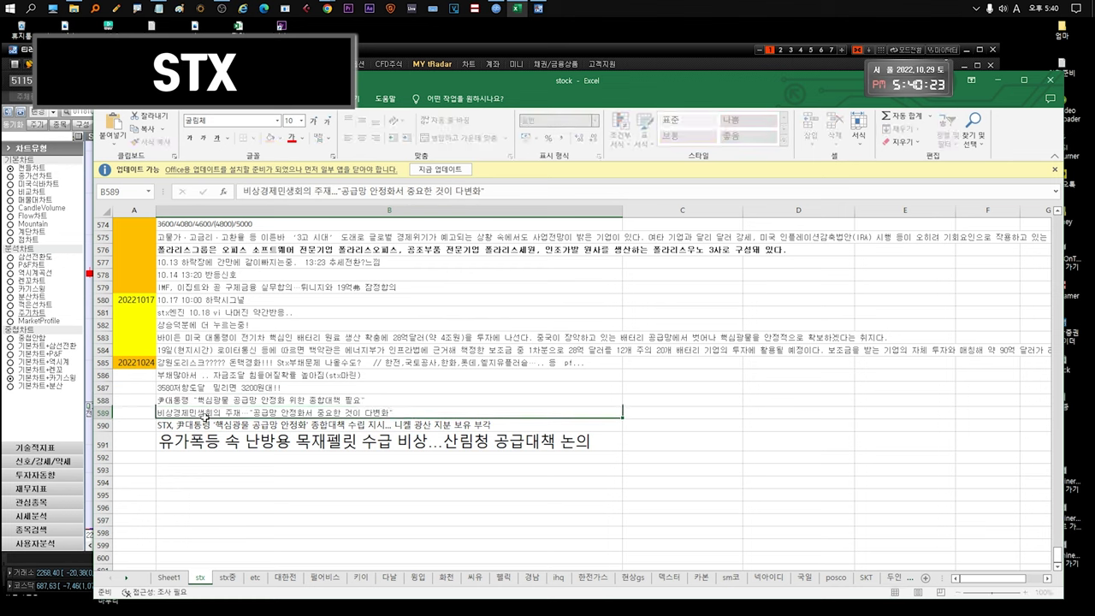
Reread B588, selecting its quoted phrase 핵심광물 공급망 안정화 위한 종합대책 필요 within the cell, and return to B589
left_click(221, 398)
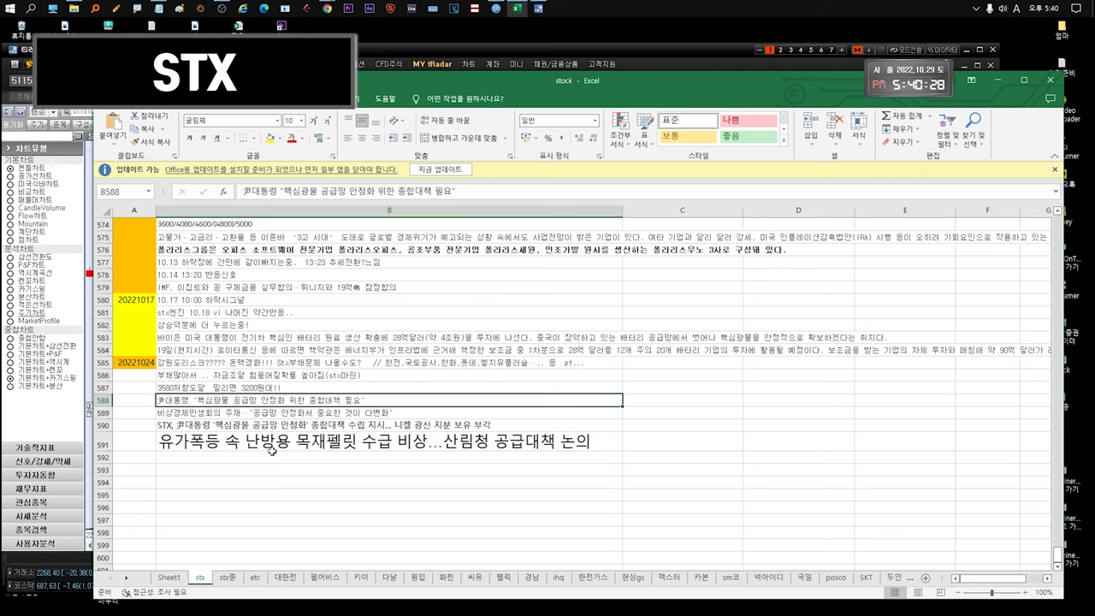
double_click(214, 400)
left_click_drag(198, 400, 370, 401)
left_click(364, 400)
left_click(202, 414)
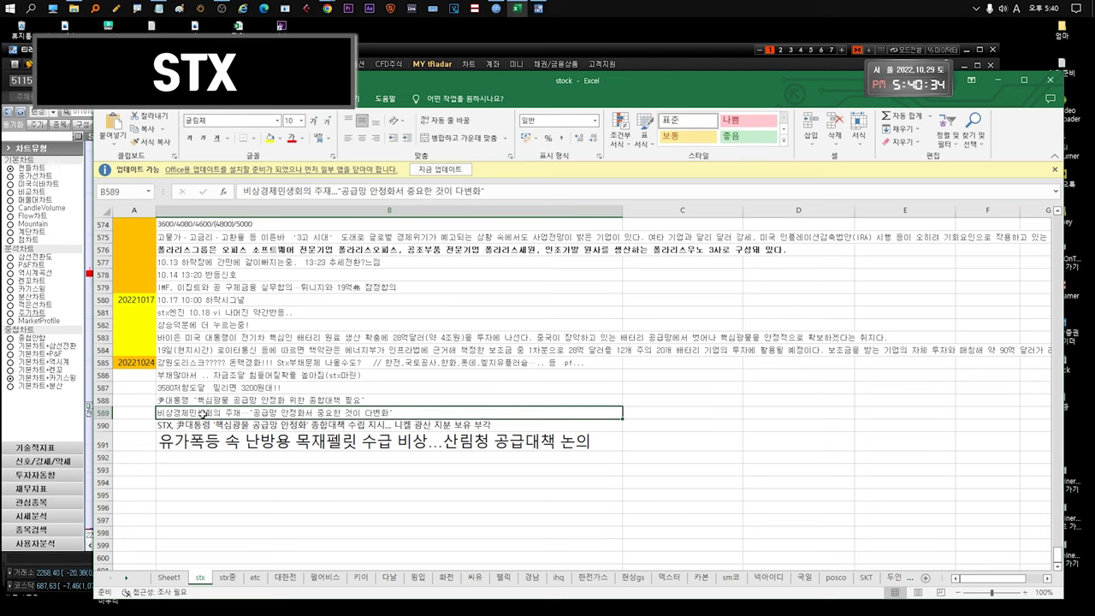
Review the 20221024 notes from B585 through B589 once more, cell by cell
left_click(243, 364)
left_click(238, 377)
left_click(250, 366)
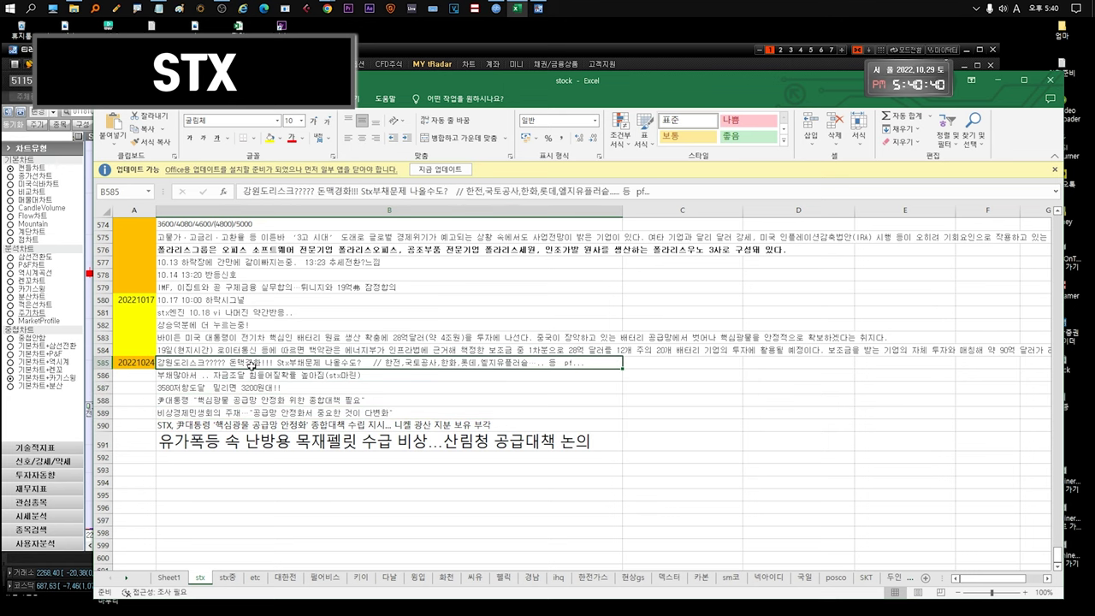
left_click(260, 376)
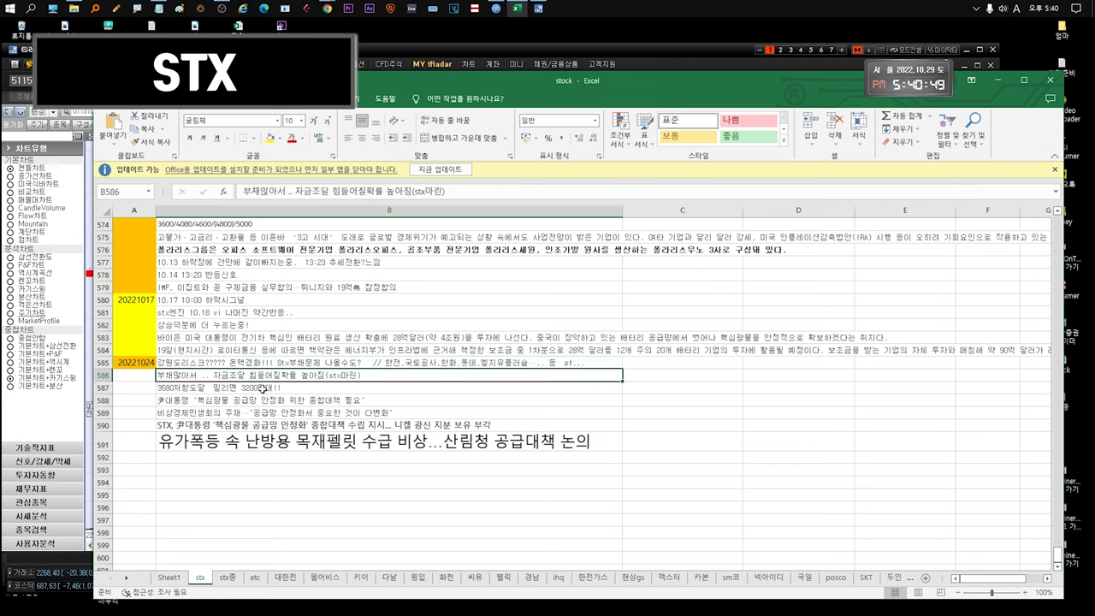
left_click(261, 364)
left_click(268, 377)
left_click(266, 388)
left_click(266, 399)
left_click(252, 388)
left_click(253, 401)
left_click(252, 388)
left_click(256, 411)
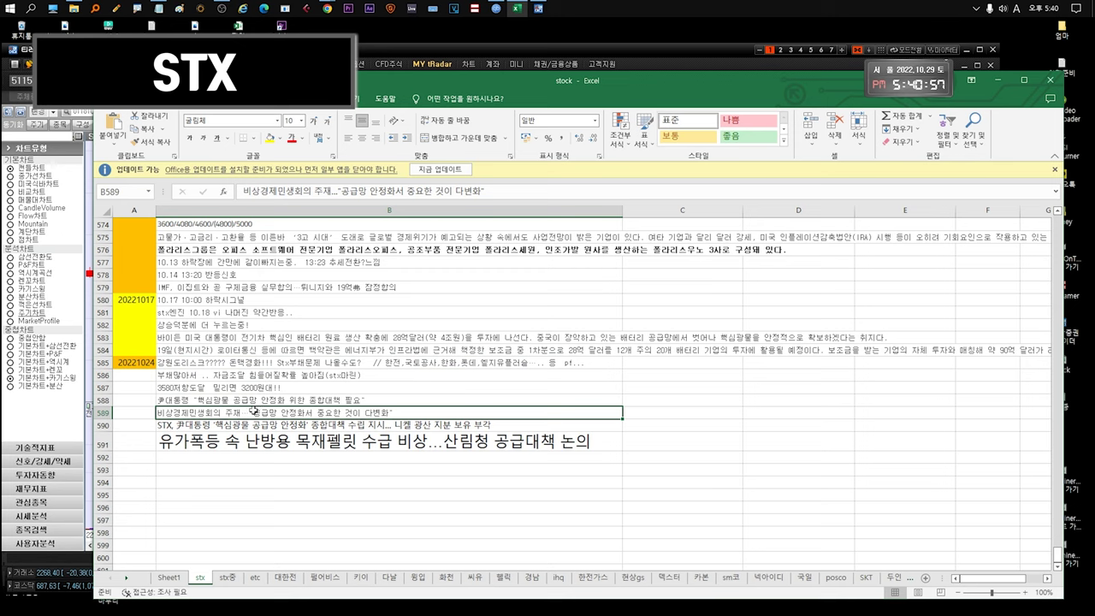
Compare the STX nickel mine stake headline in B590 with the supply chain note in B589
key("Down")
left_click(335, 411)
left_click(325, 423)
left_click(314, 409)
left_click(291, 424)
Read the wood pellet supply headline in B591, selecting stretches of it and finally the whole text within the cell
left_click(291, 444)
double_click(291, 444)
left_click_drag(291, 443, 599, 442)
left_click(590, 473)
double_click(537, 443)
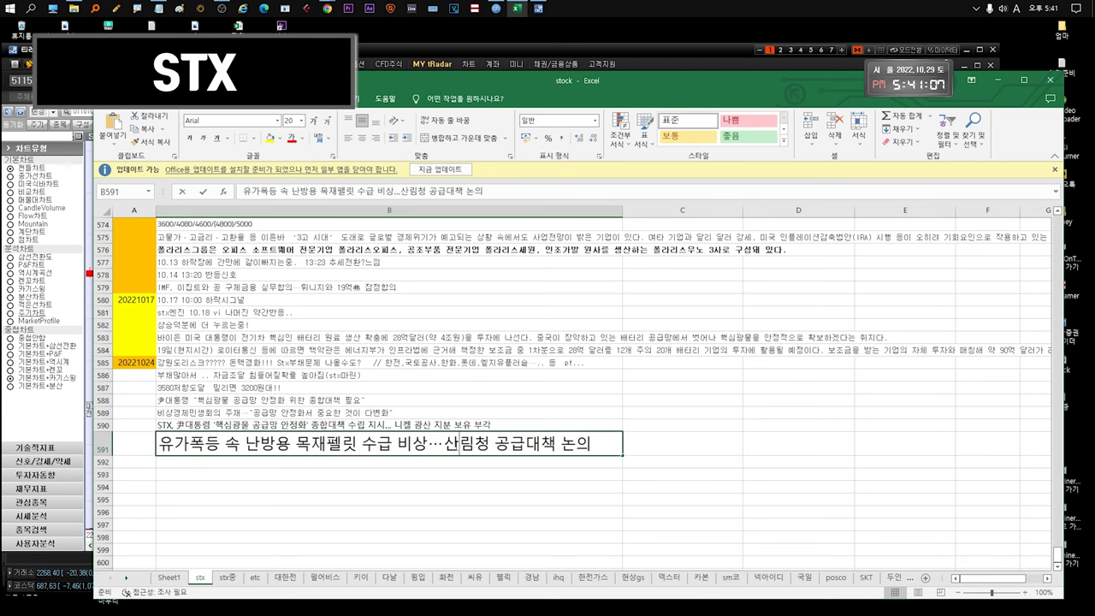
left_click_drag(275, 443, 637, 448)
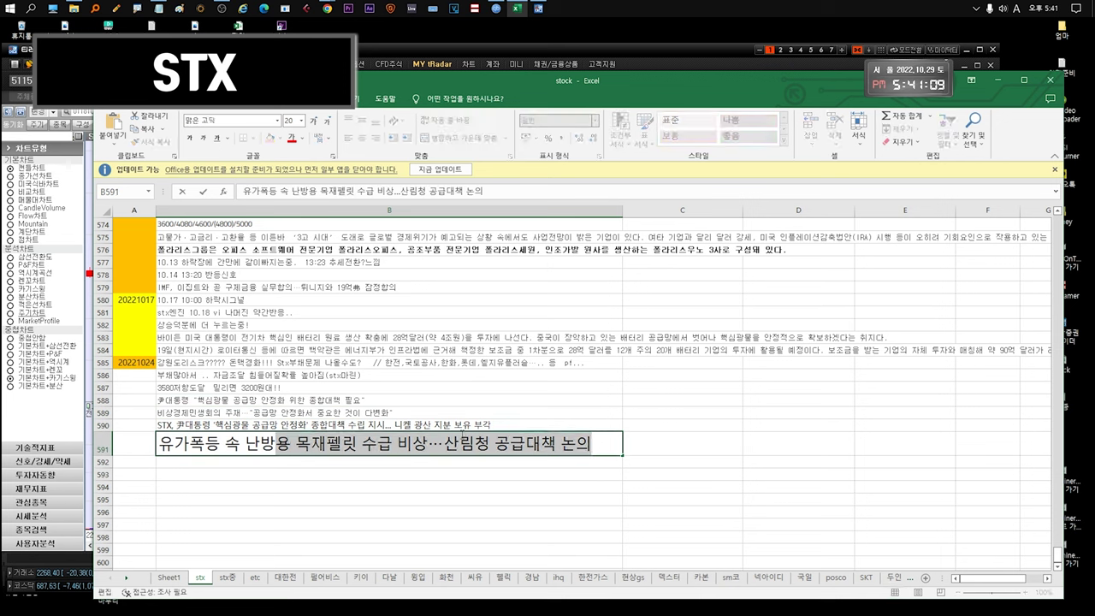
left_click(440, 443)
left_click_drag(459, 443, 189, 443)
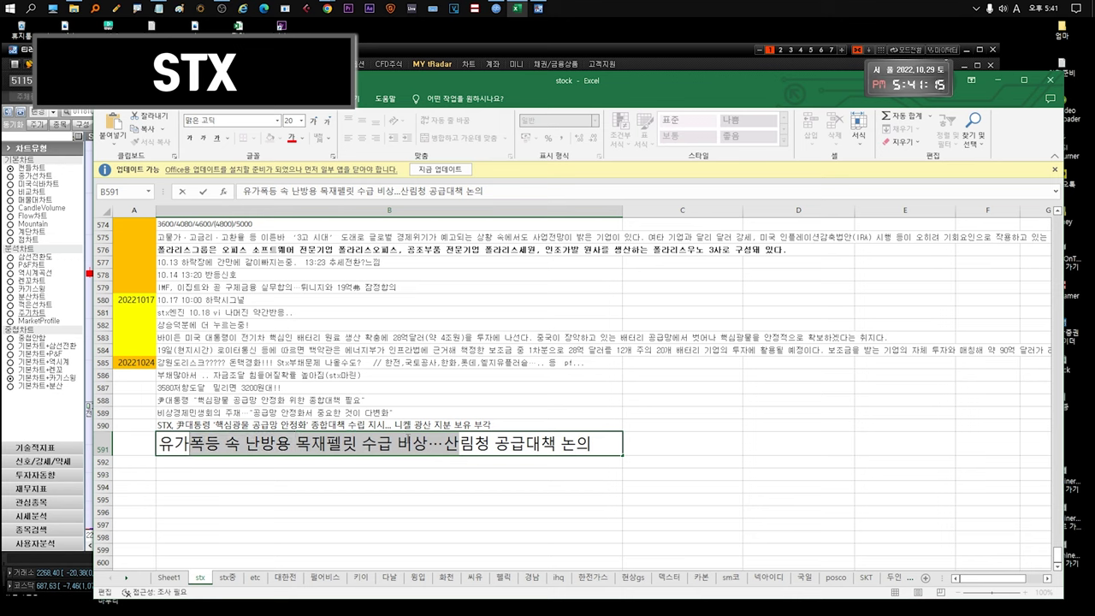
left_click(444, 443)
left_click_drag(592, 443, 157, 444)
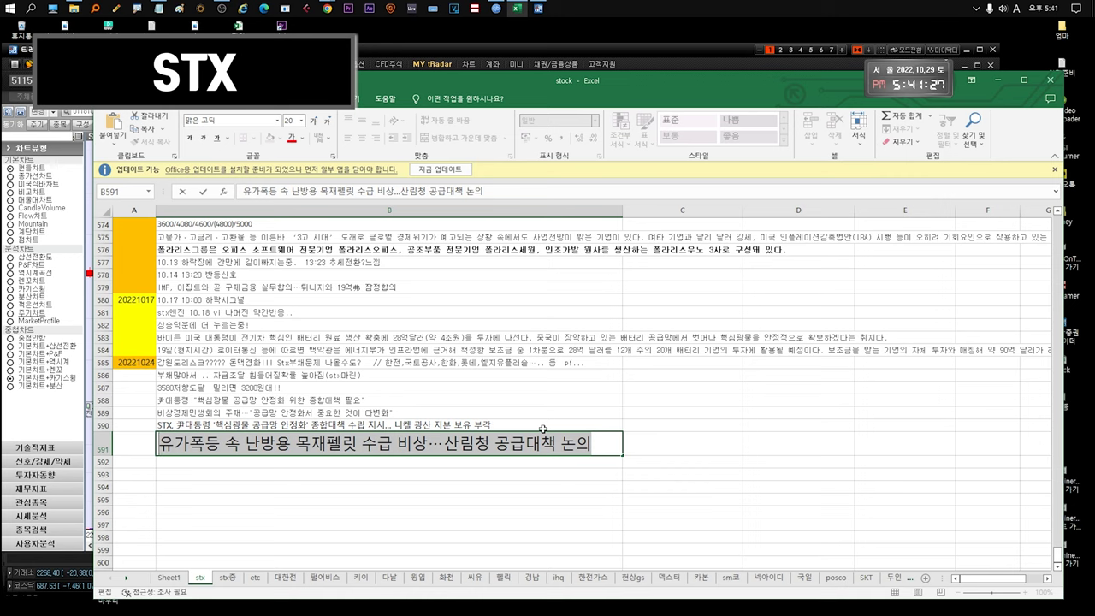
left_click(333, 487)
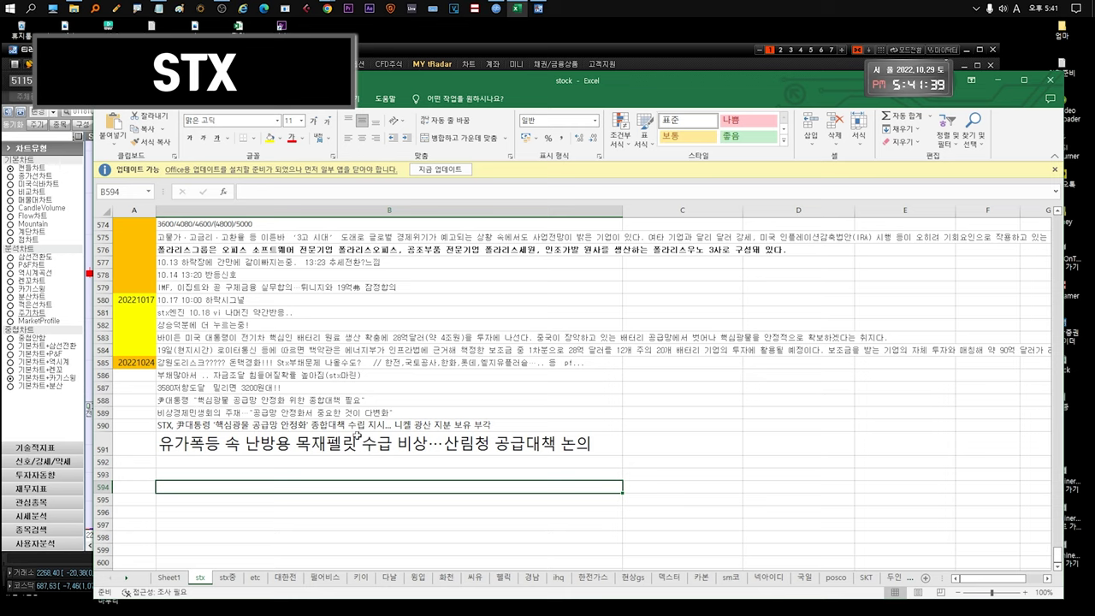
left_click(355, 462)
left_click(346, 485)
left_click(354, 474)
left_click(358, 463)
left_click(370, 475)
left_click(376, 487)
left_click(379, 501)
left_click(387, 510)
left_click(388, 498)
left_click(385, 487)
left_click(386, 475)
left_click(394, 463)
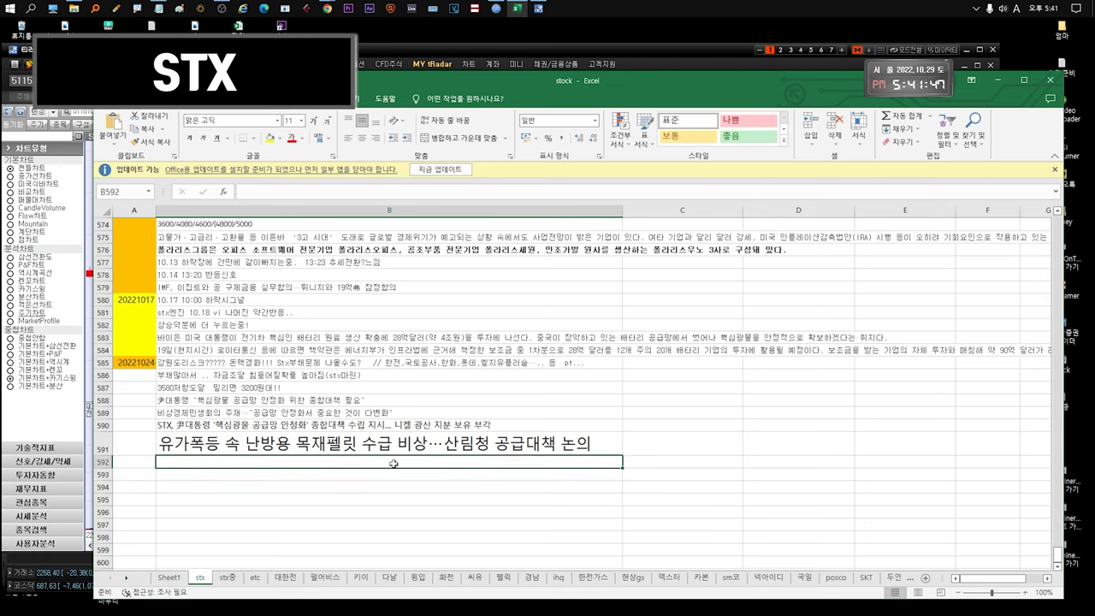
Switch to the trading program and examine the STX daily chart from September 2021 to October 2022
left_click(663, 47)
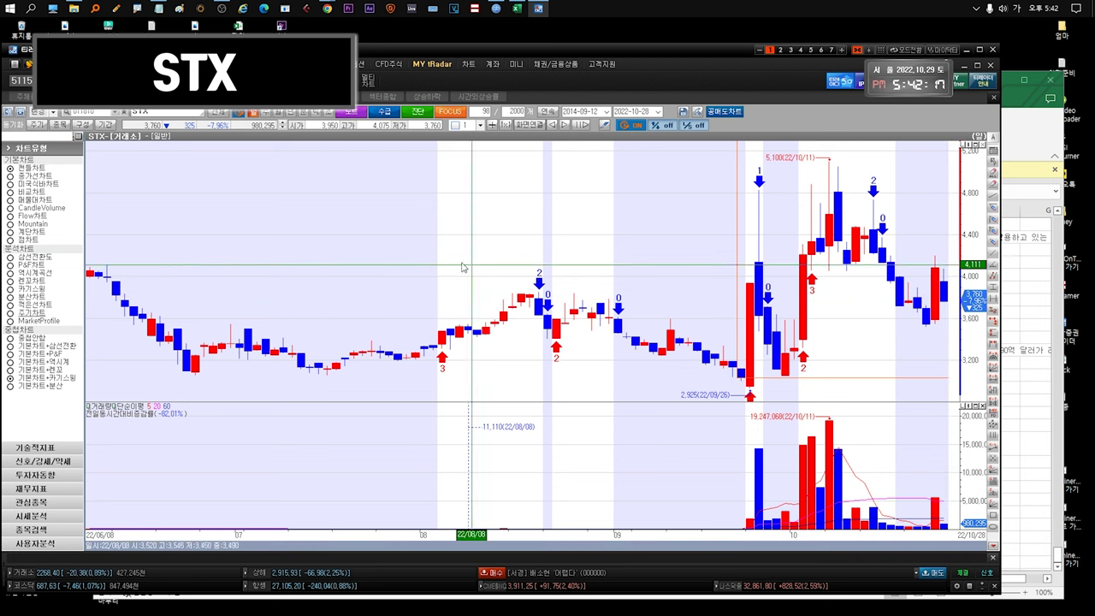
scroll(408, 254, "up", 2)
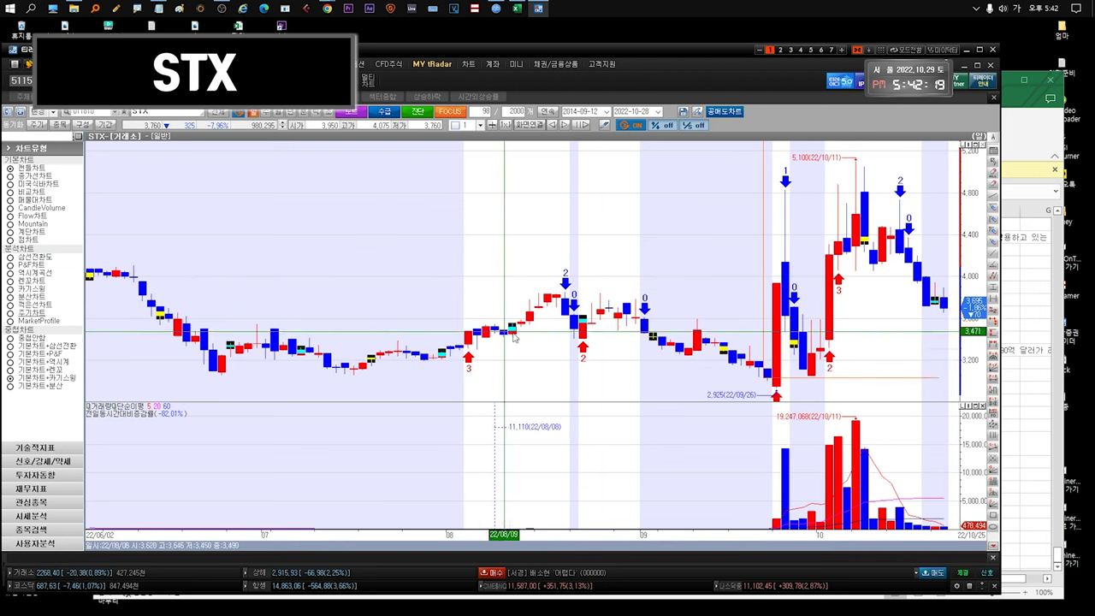
scroll(933, 363, "down", 5)
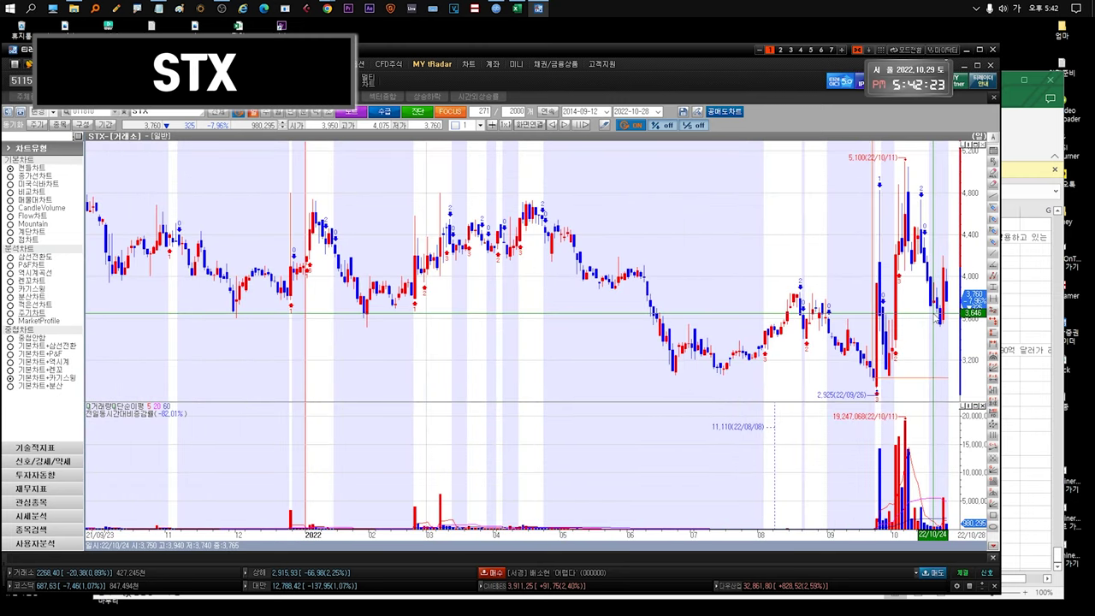
mouse_move(948, 326)
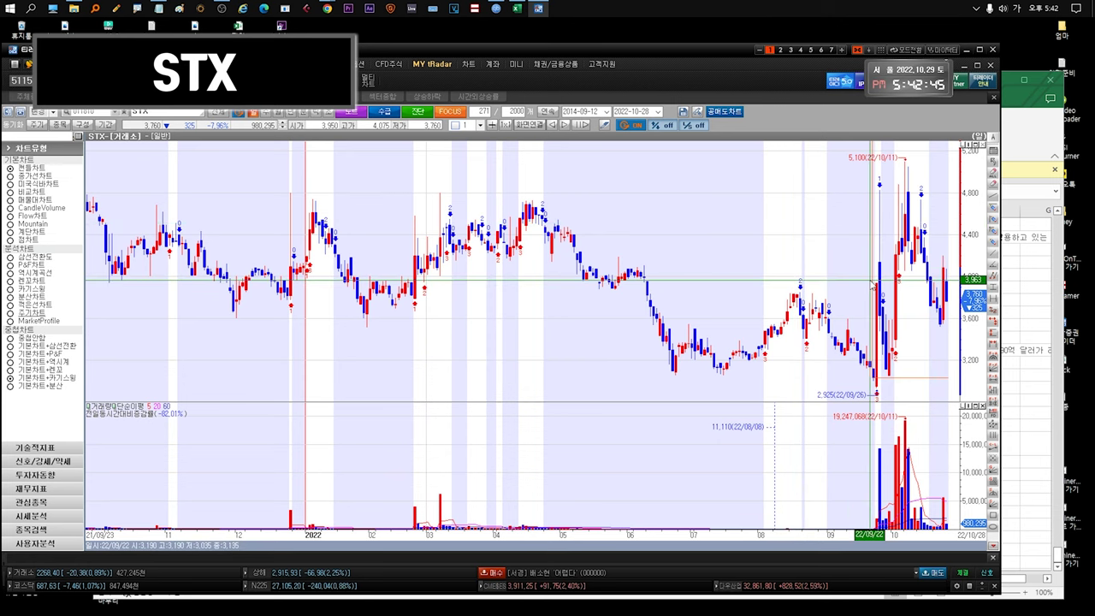
Return to the workbook and review the 20221024 notes, selecting B585:B588 and B586:B591 and glancing at the STX chart in between
left_click(1012, 137)
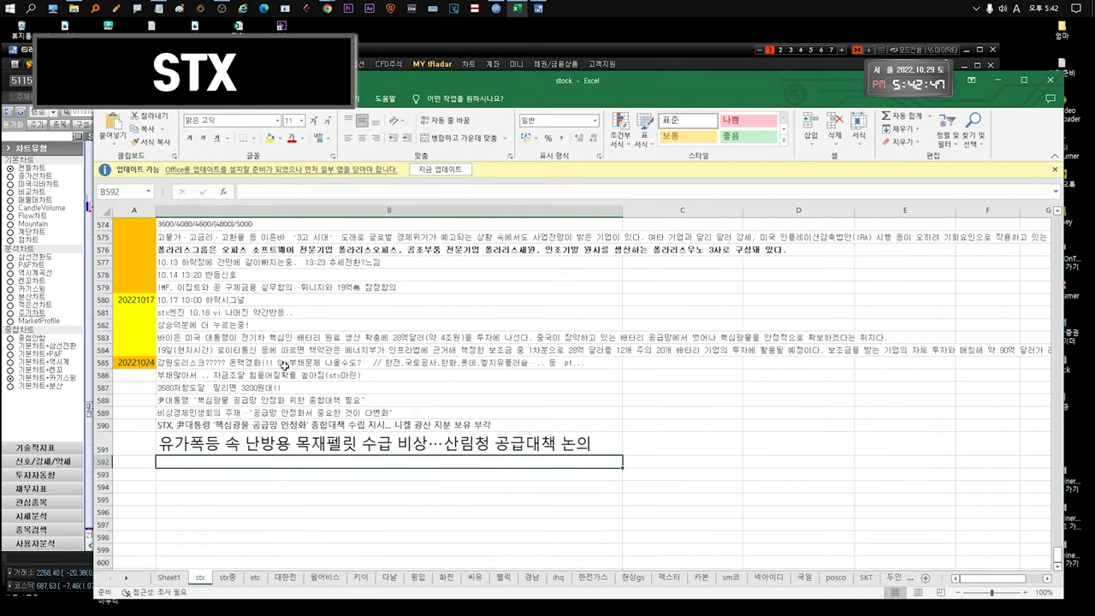
left_click_drag(270, 364, 273, 401)
left_click(541, 55)
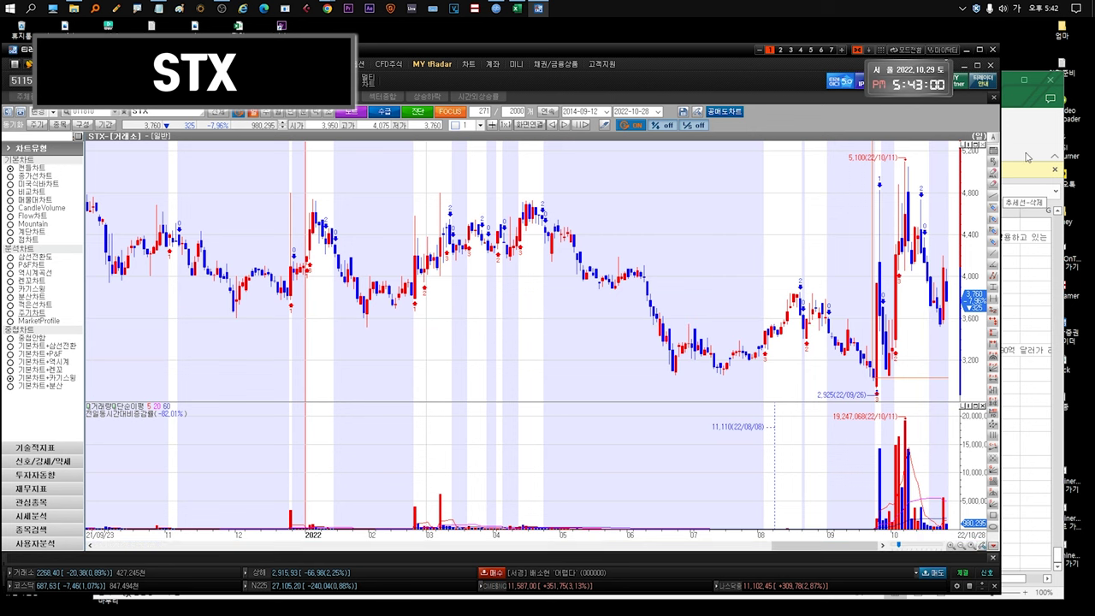
mouse_move(885, 285)
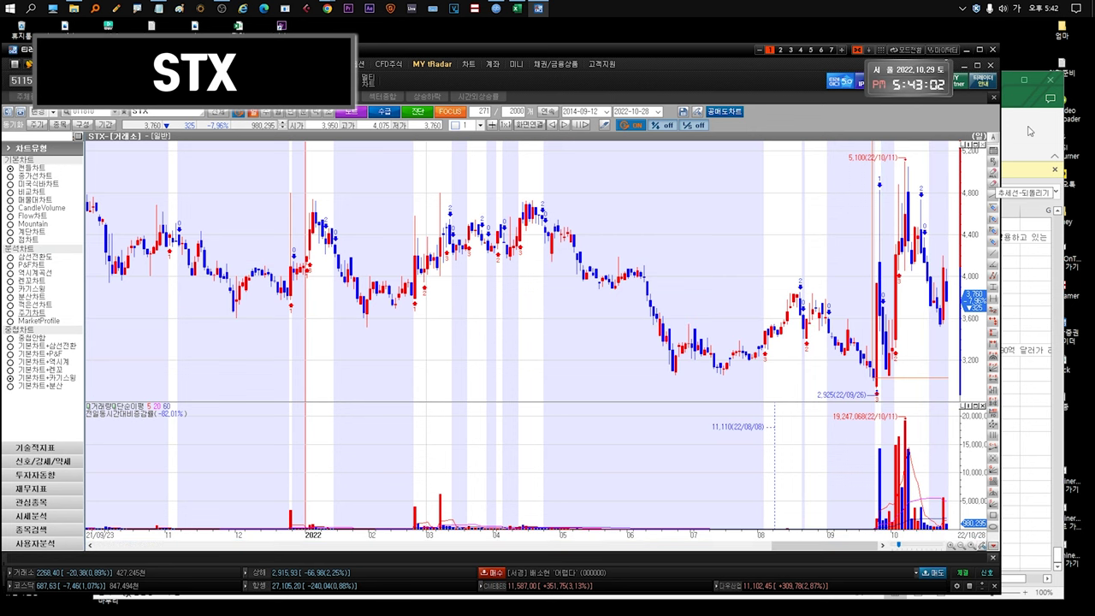
left_click(1025, 193)
left_click(304, 387)
left_click(291, 401)
left_click_drag(291, 376, 281, 453)
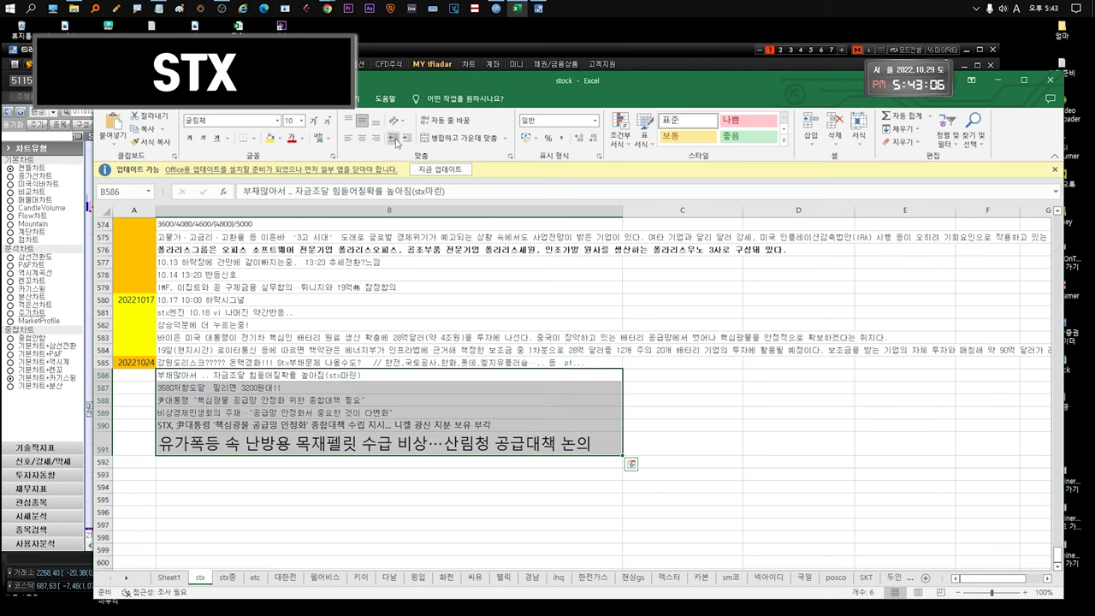
Switch to the trading program and examine STX's daily chart over its history since 2018 and over its most recent months
left_click(395, 54)
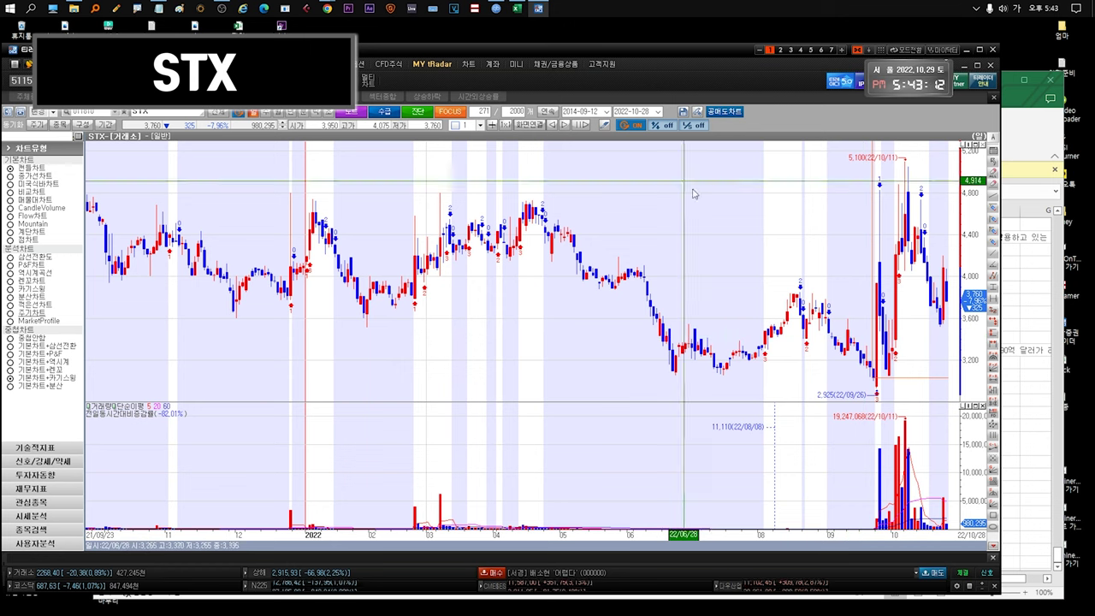
scroll(384, 262, "down", 3)
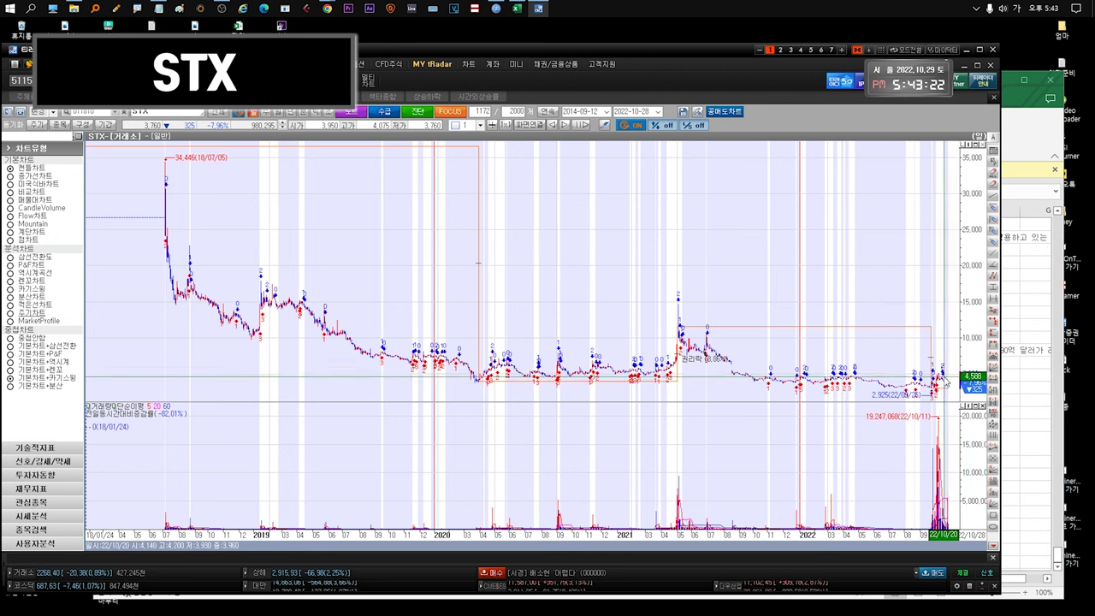
mouse_move(936, 392)
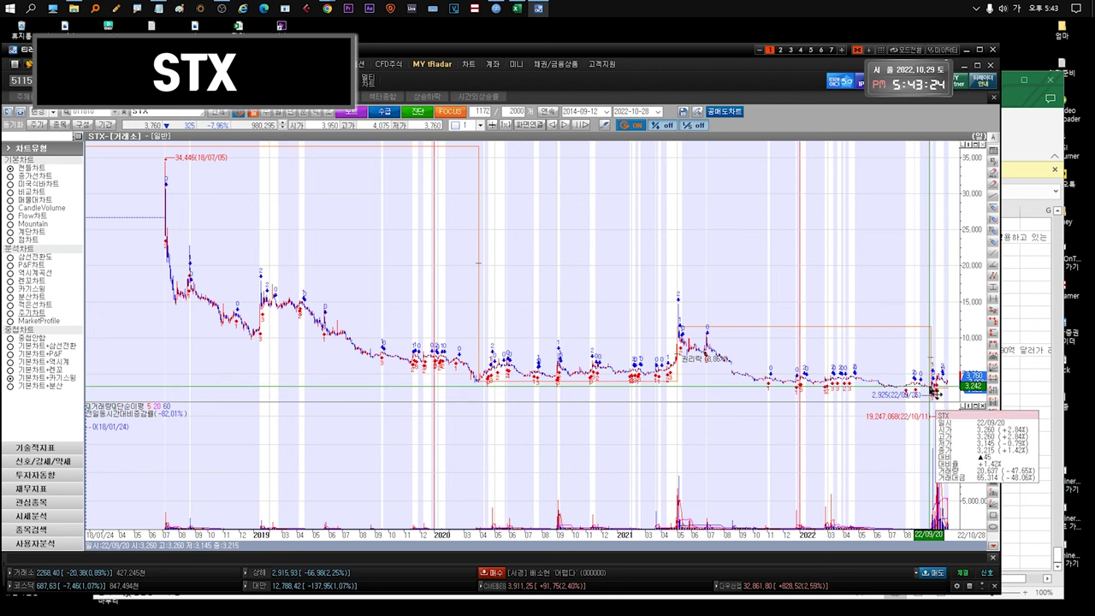
left_click_drag(877, 387, 1029, 376)
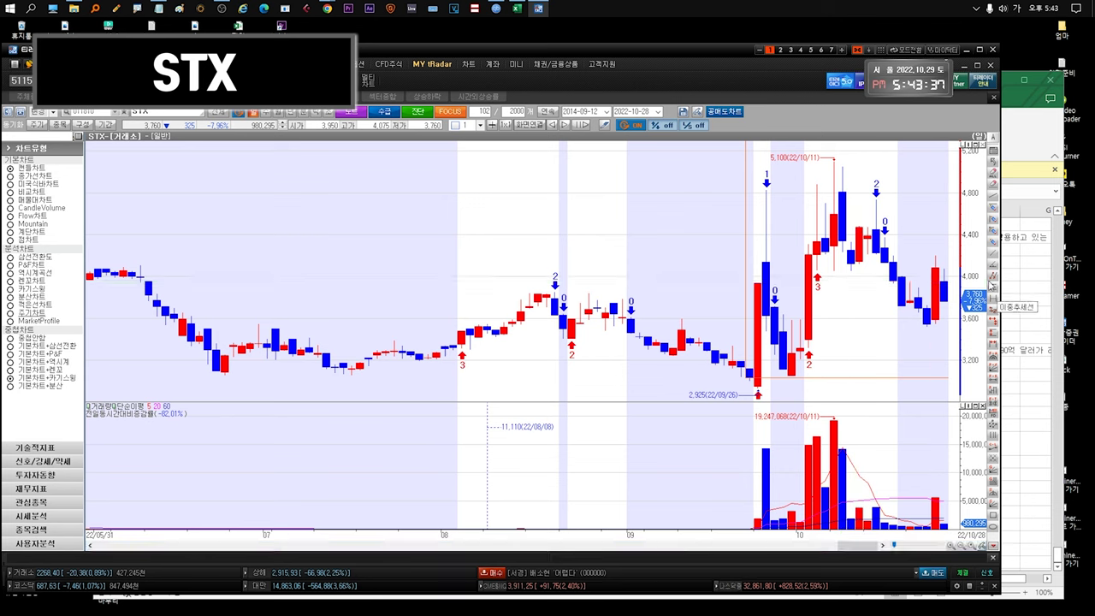
mouse_move(813, 314)
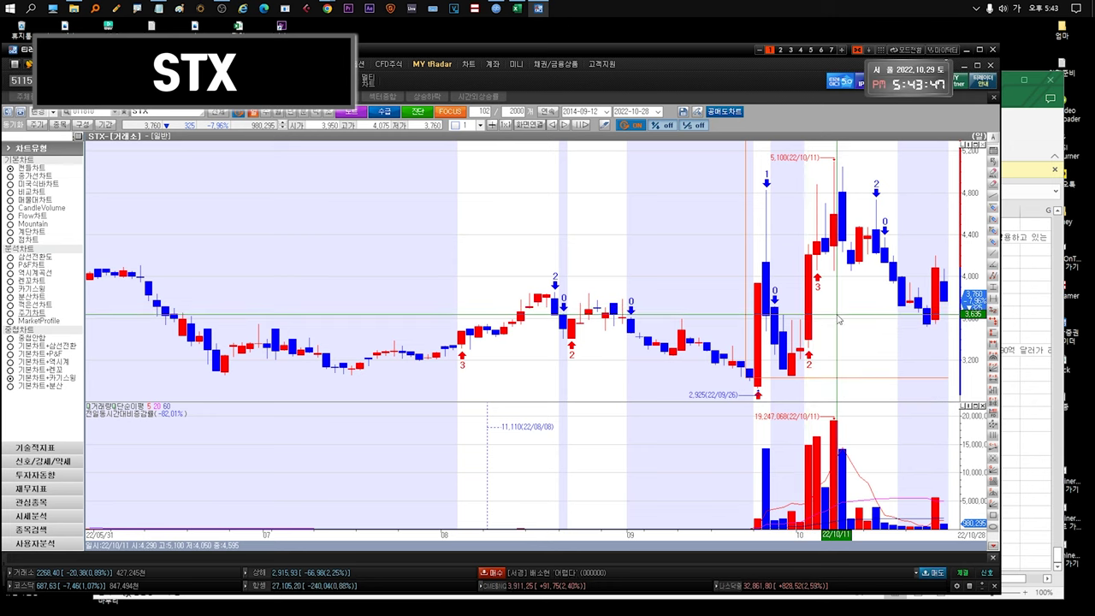
Choose STX중공업 in the trading program's watchlist and go to the 20221024 entry in B289 of the workbook's stx중 sheet
key("ctrl+Tab")
left_click(83, 185)
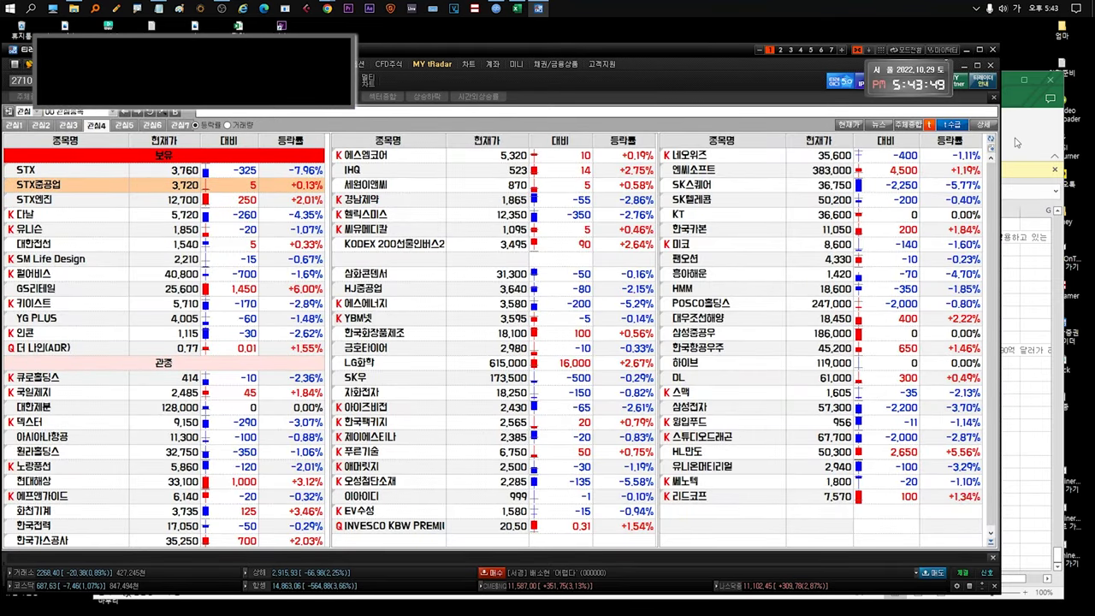
left_click(1012, 145)
left_click(210, 311)
left_click(209, 300)
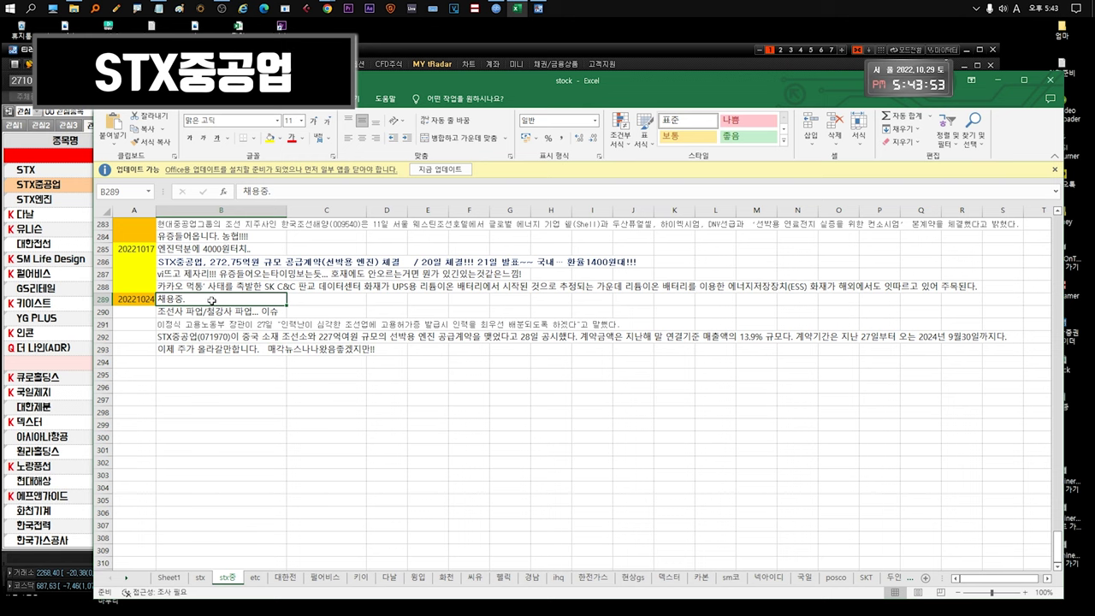
Read the hiring note in B289 and the strike issue note in B290, selecting their text within the cells, and move on to B291
double_click(210, 300)
double_click(177, 298)
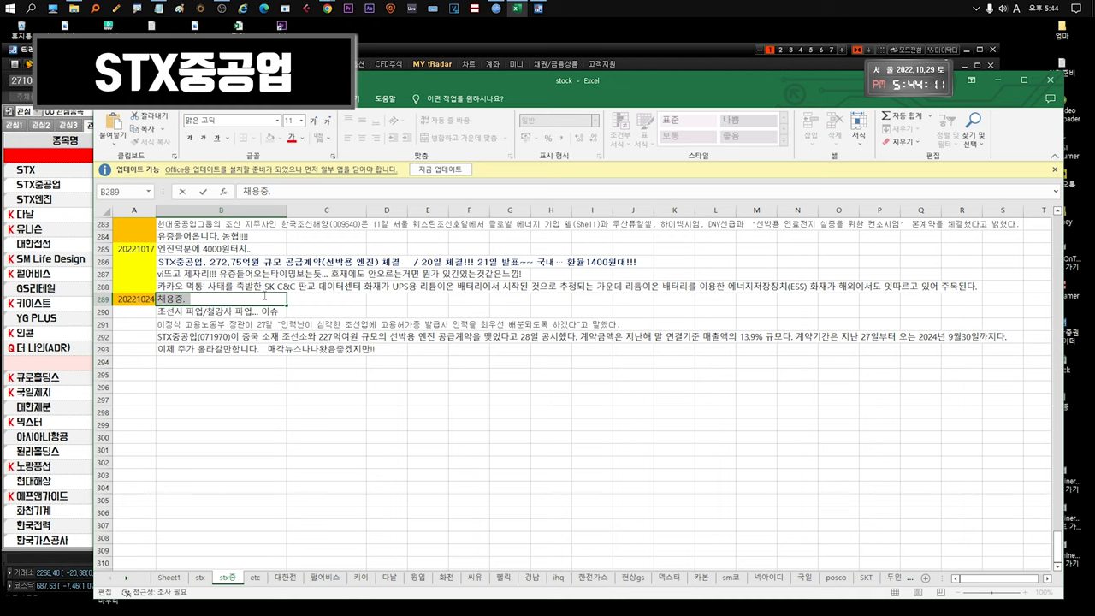
left_click(240, 312)
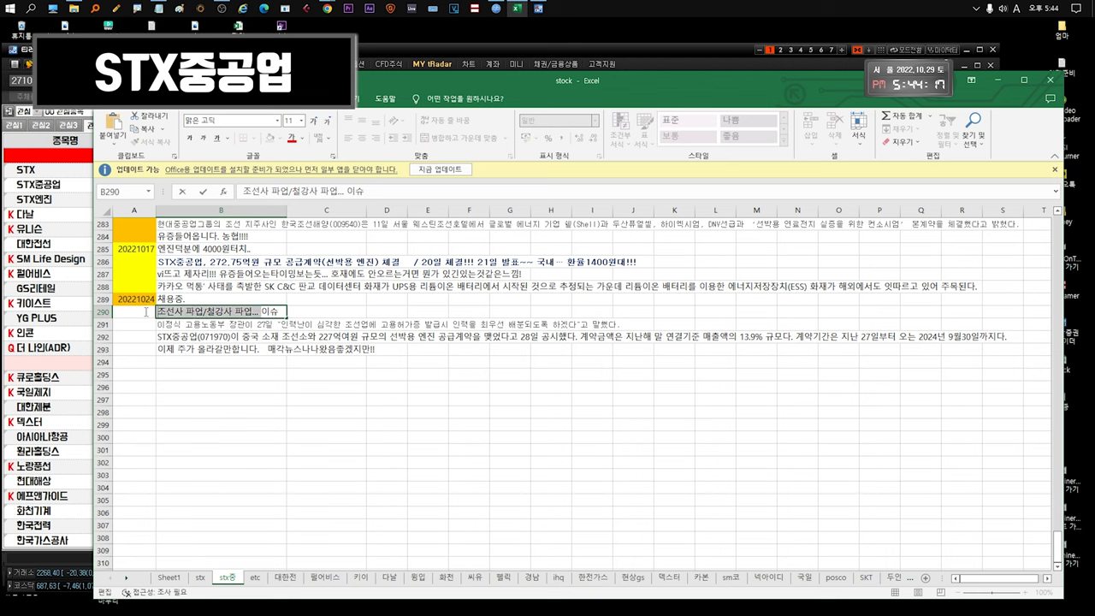
key("Escape")
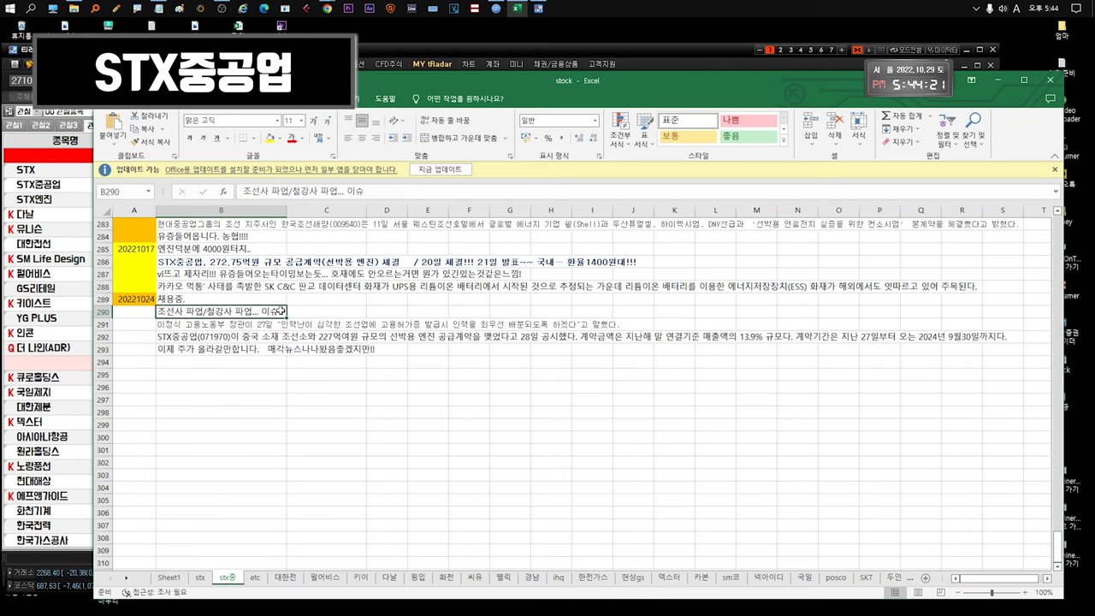
double_click(282, 311)
left_click_drag(282, 311, 128, 309)
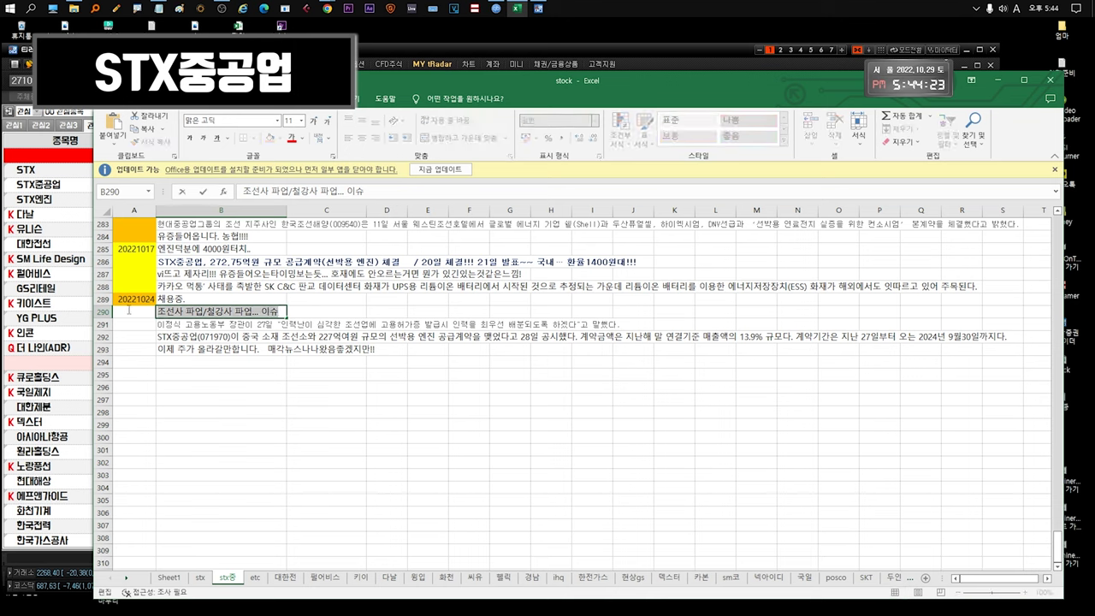
left_click(206, 326)
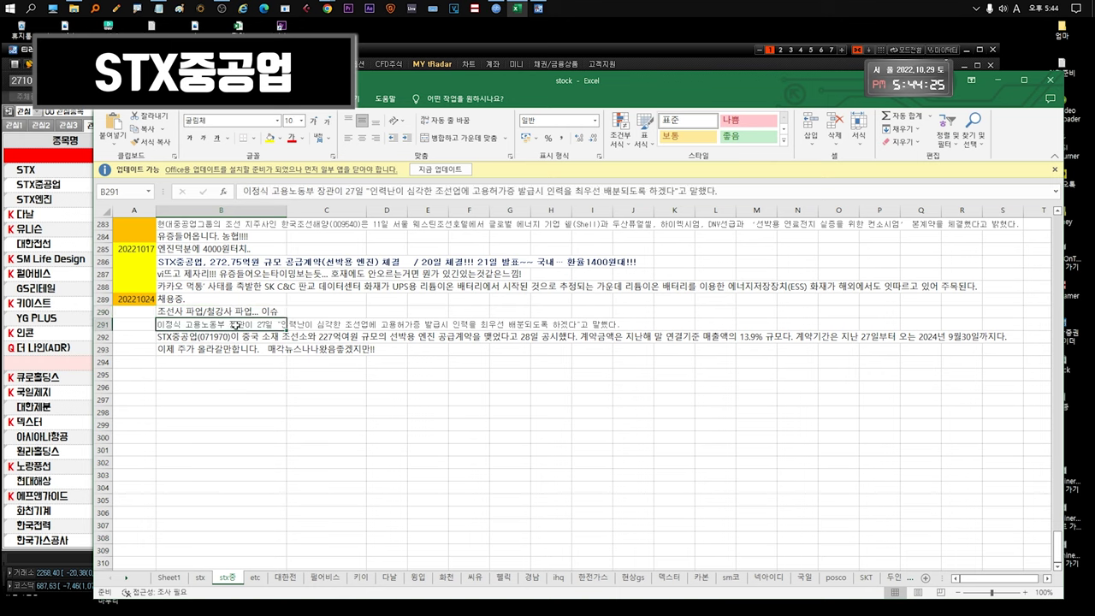
Glance at the stx sheet, return to stx중, and read the shipbuilding labour note in B291, selecting its quoted text
key("ctrl+Page_Up")
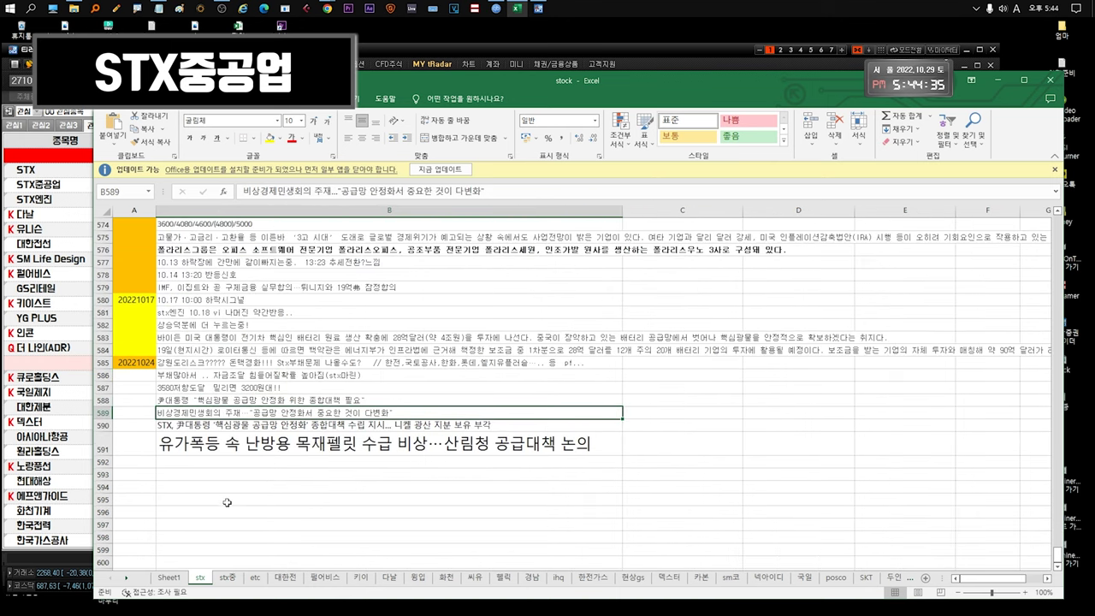
left_click(226, 580)
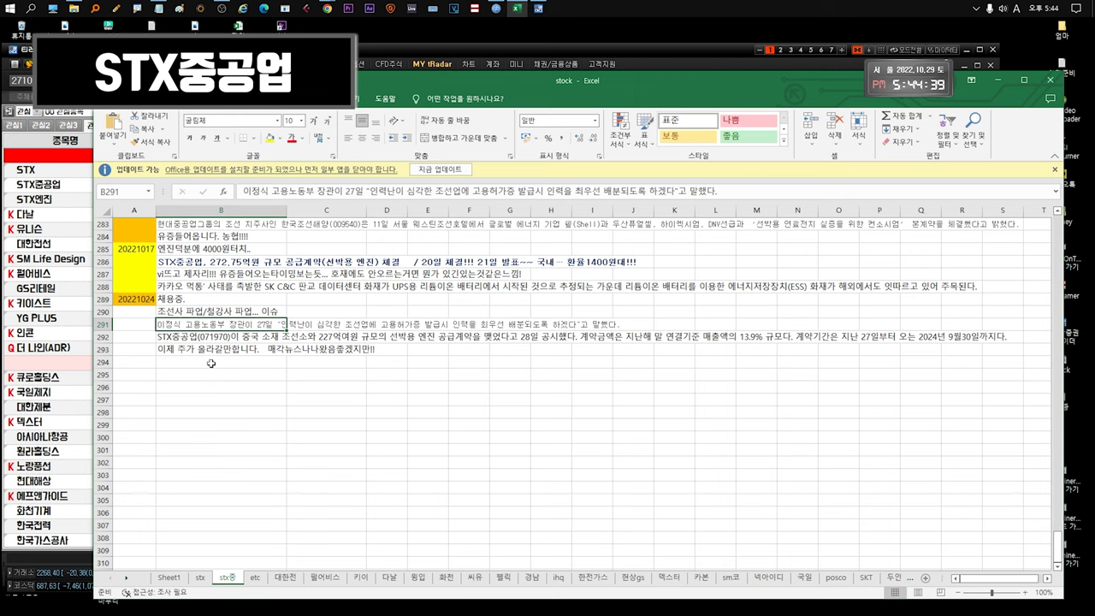
double_click(265, 325)
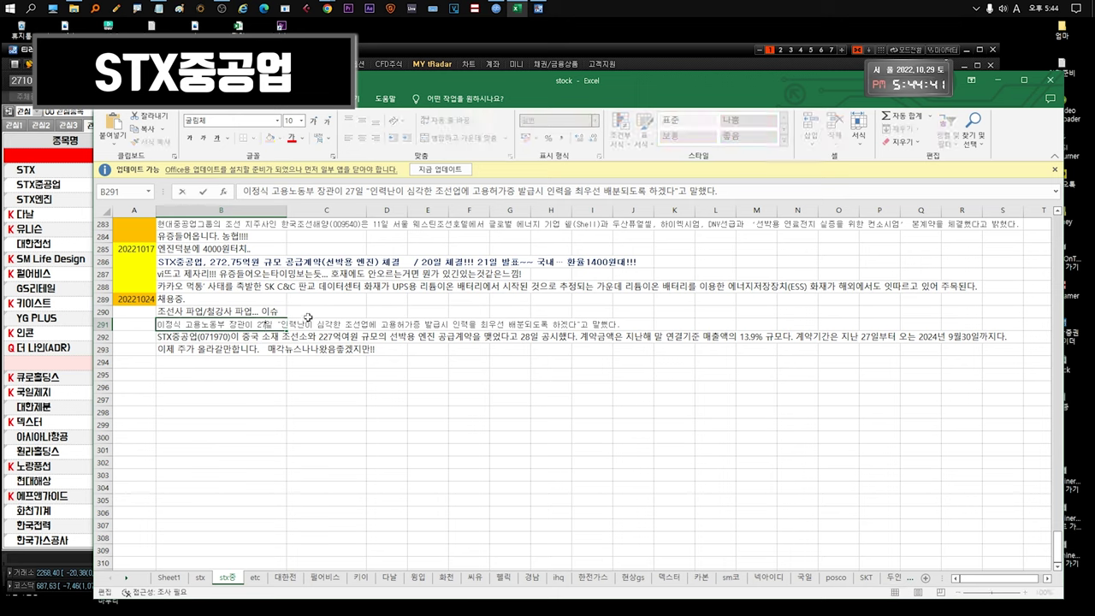
left_click_drag(397, 324, 633, 323)
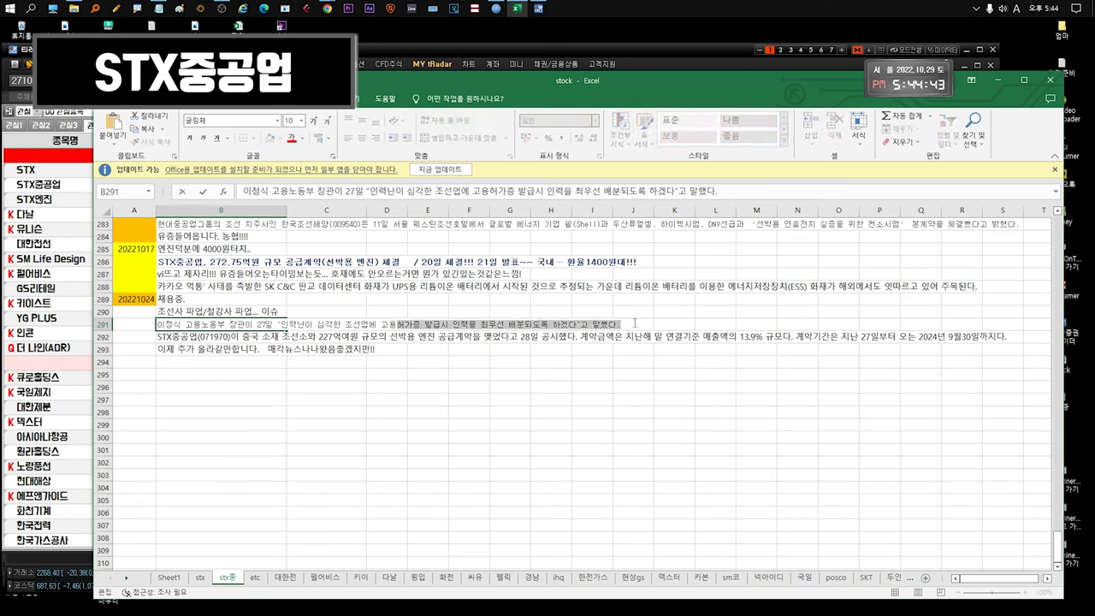
left_click_drag(246, 325, 622, 324)
left_click_drag(277, 324, 625, 322)
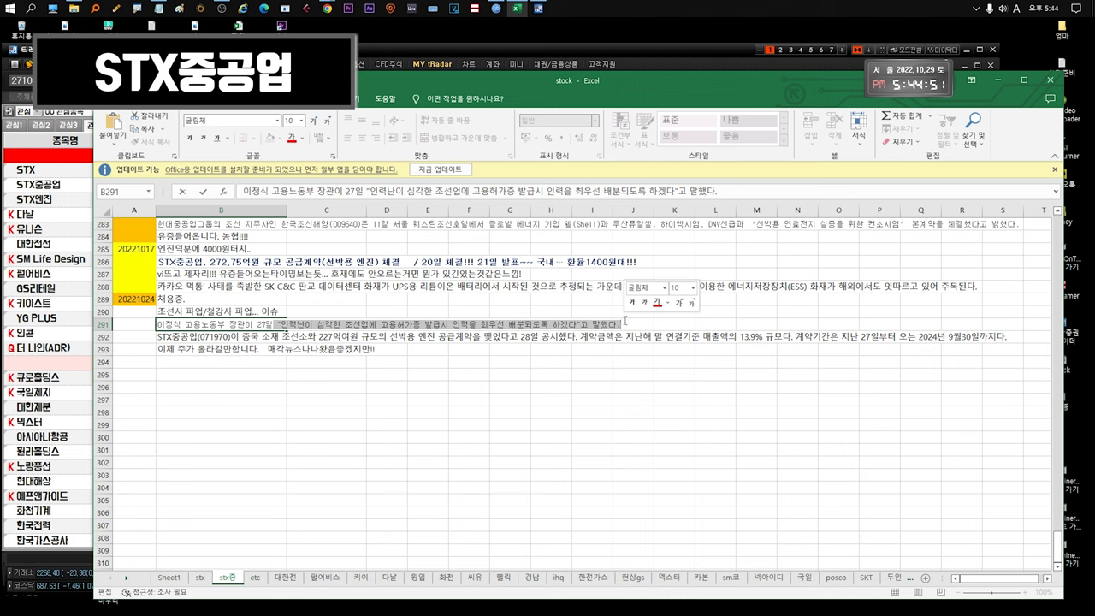
Read the engine supply contract note in B292 and the share price note in B293, selecting B292's opening text and the empty cells B294:B298
left_click(269, 337)
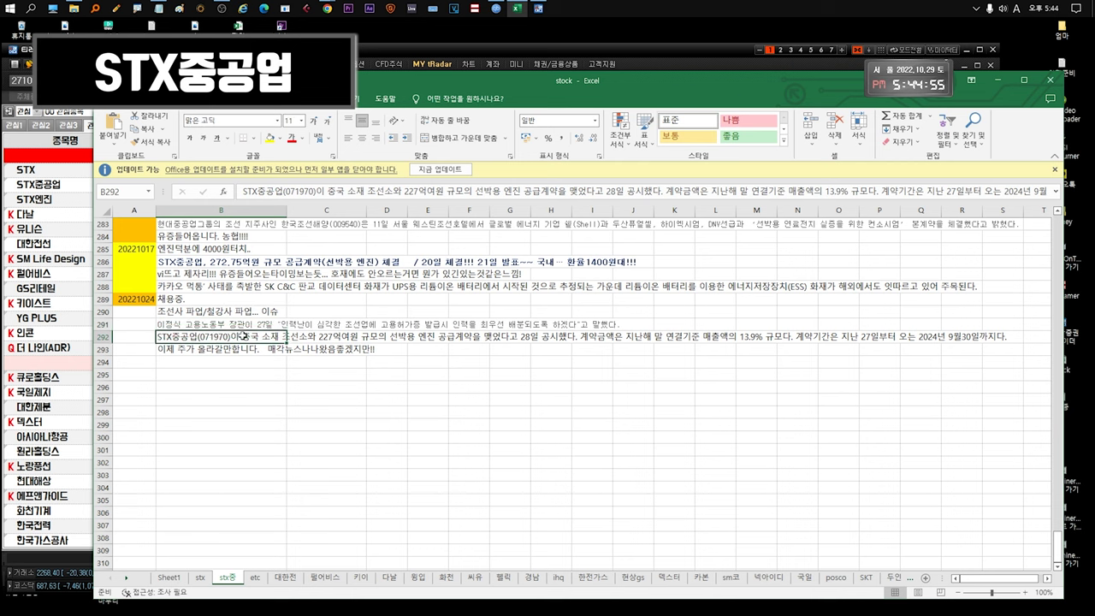
double_click(244, 337)
left_click_drag(253, 337, 162, 337)
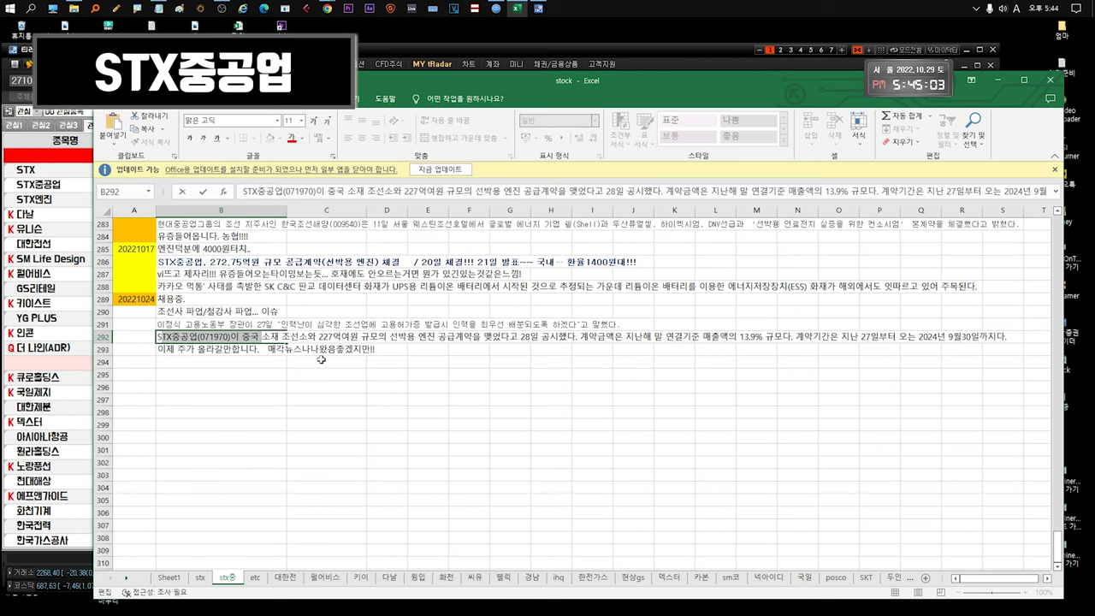
left_click(248, 353)
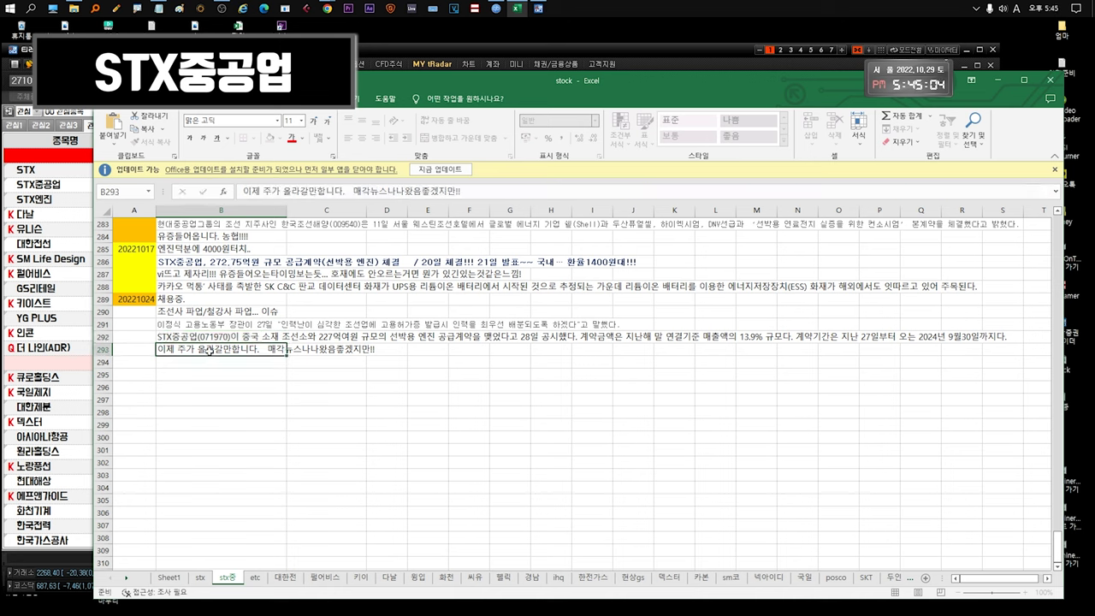
left_click(187, 361)
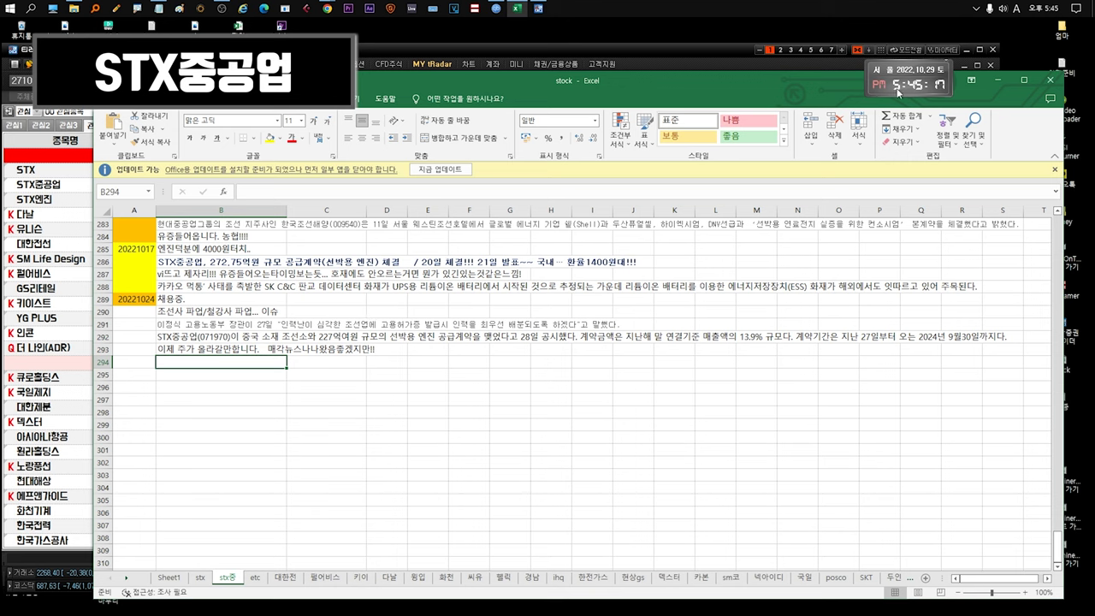
key("Escape")
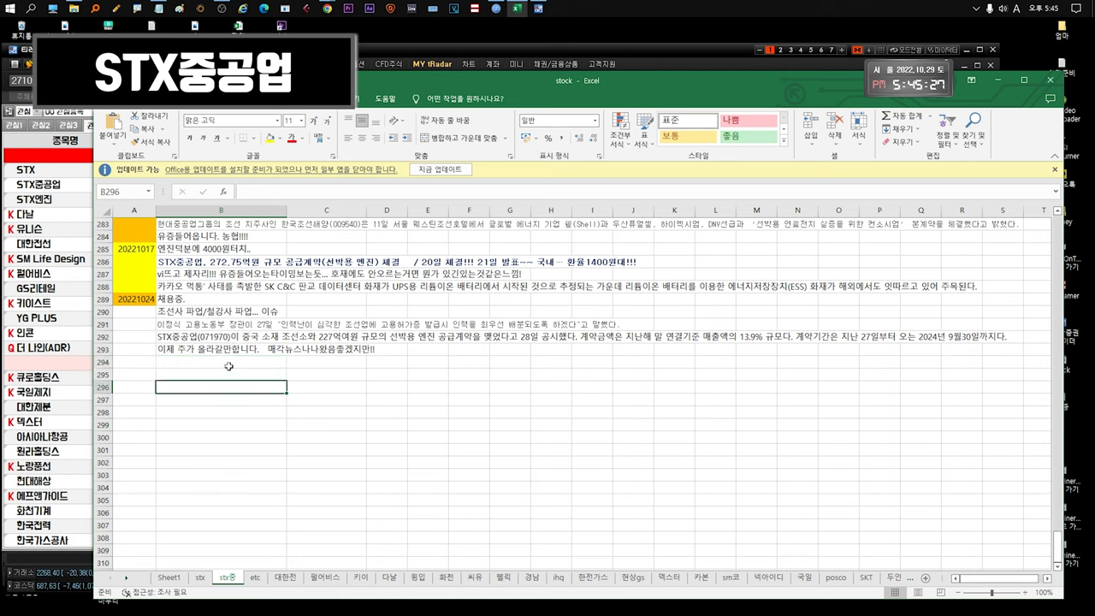
left_click(202, 339)
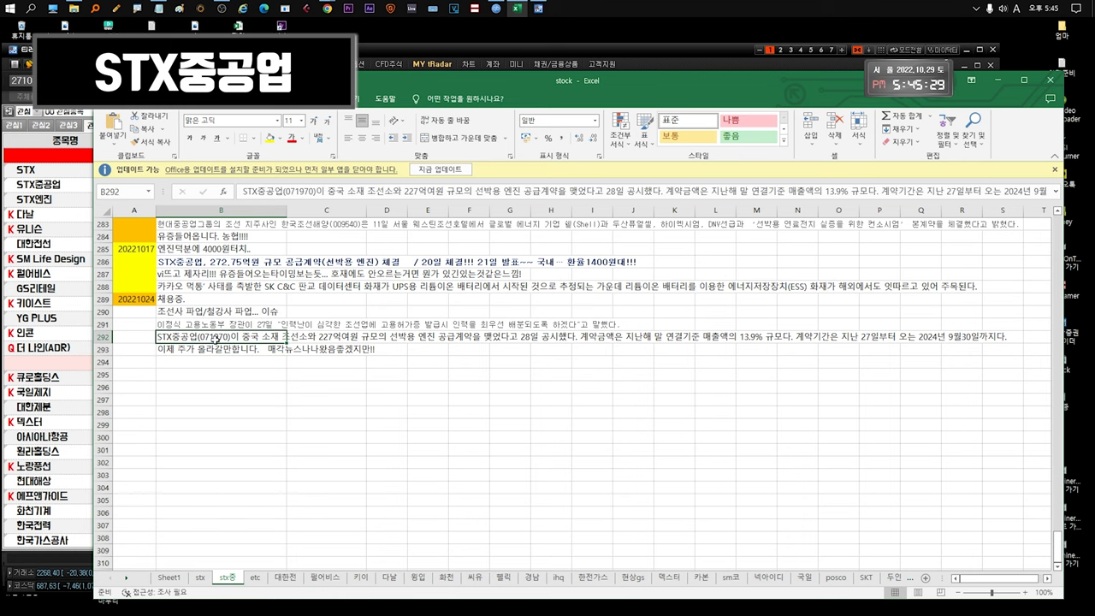
left_click_drag(217, 363, 218, 413)
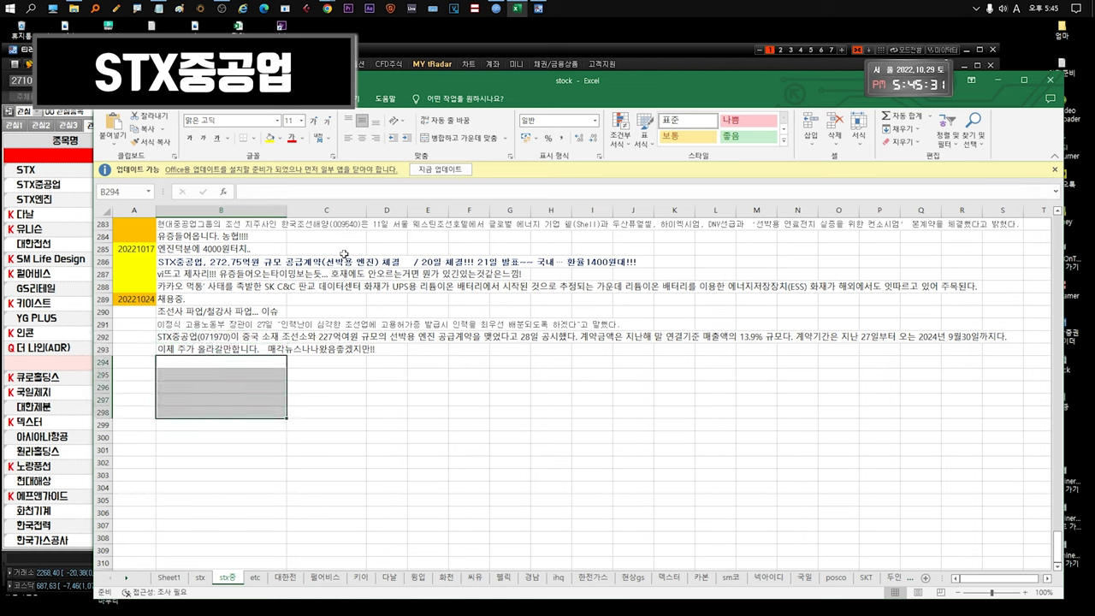
Switch to the trading program and examine STX중공업's daily chart from June to October 2022, including its most recent candles
left_click(627, 48)
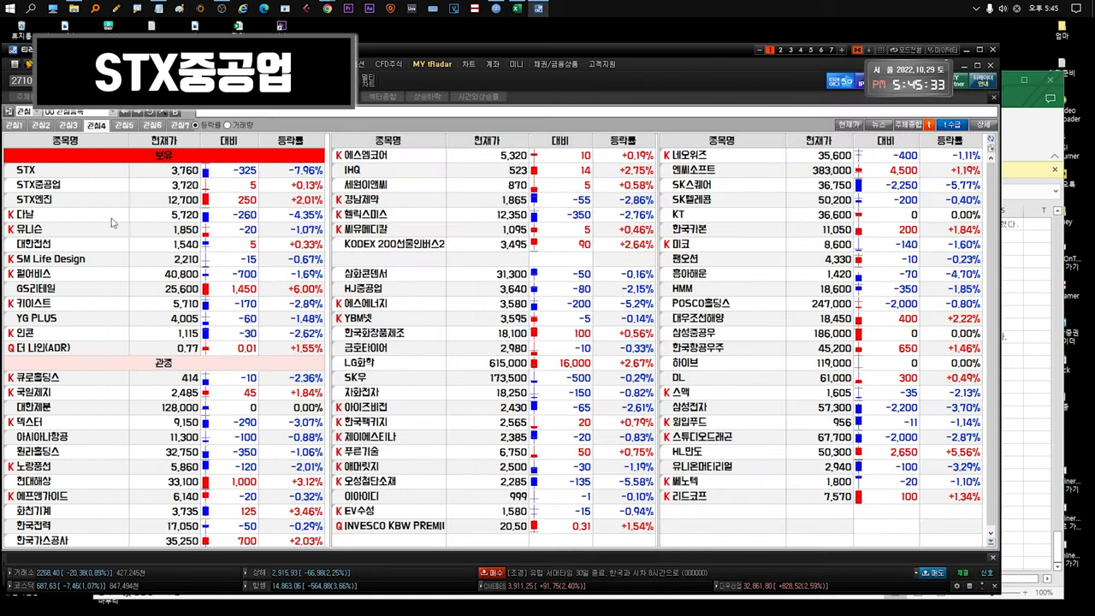
left_click(76, 186)
double_click(76, 191)
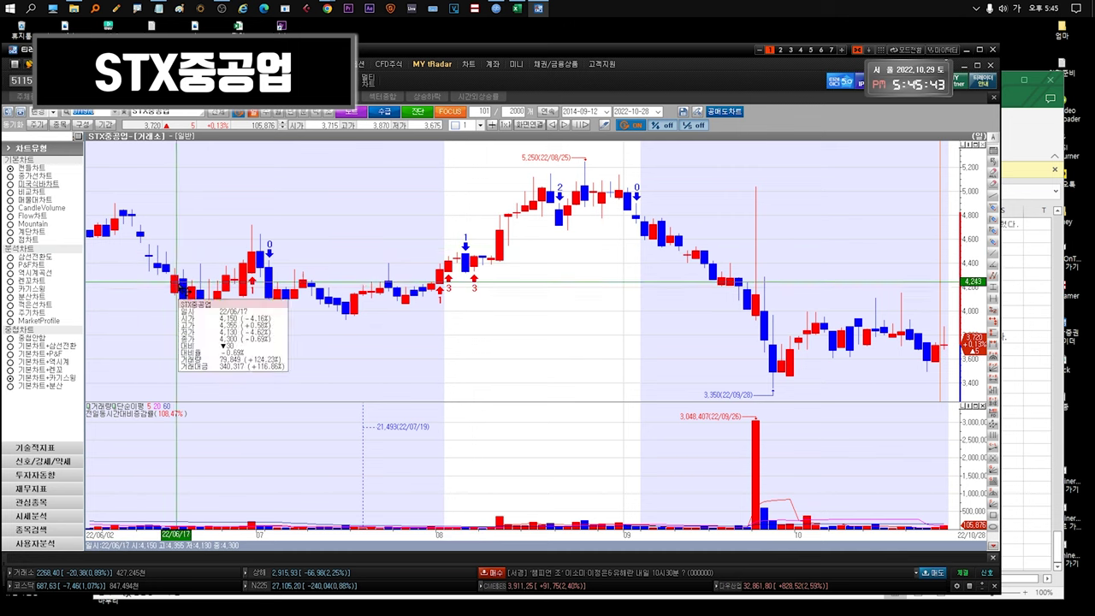
mouse_move(229, 294)
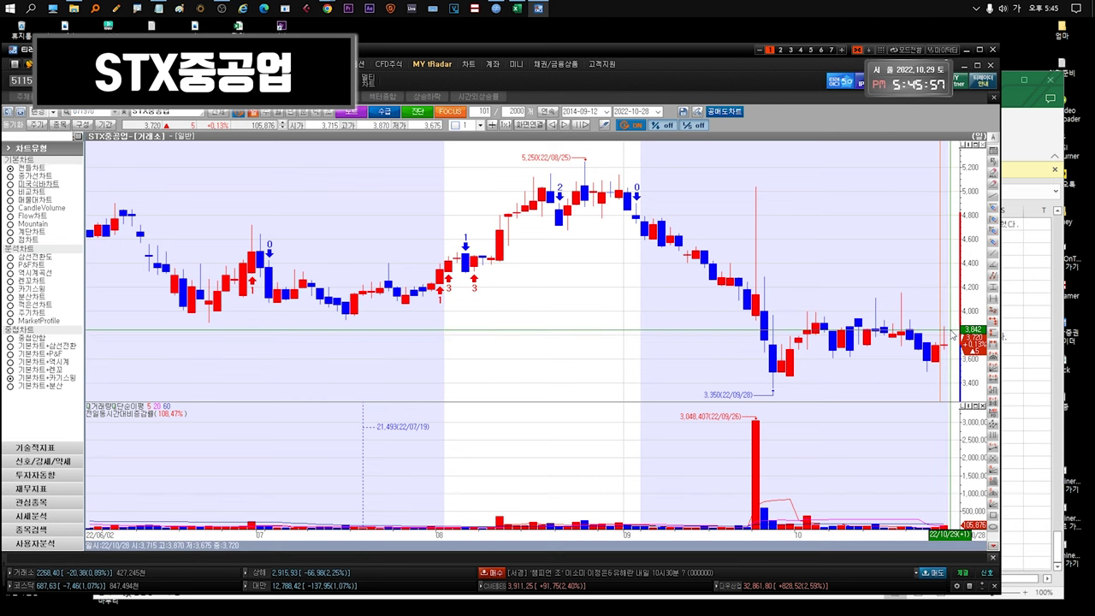
mouse_move(941, 350)
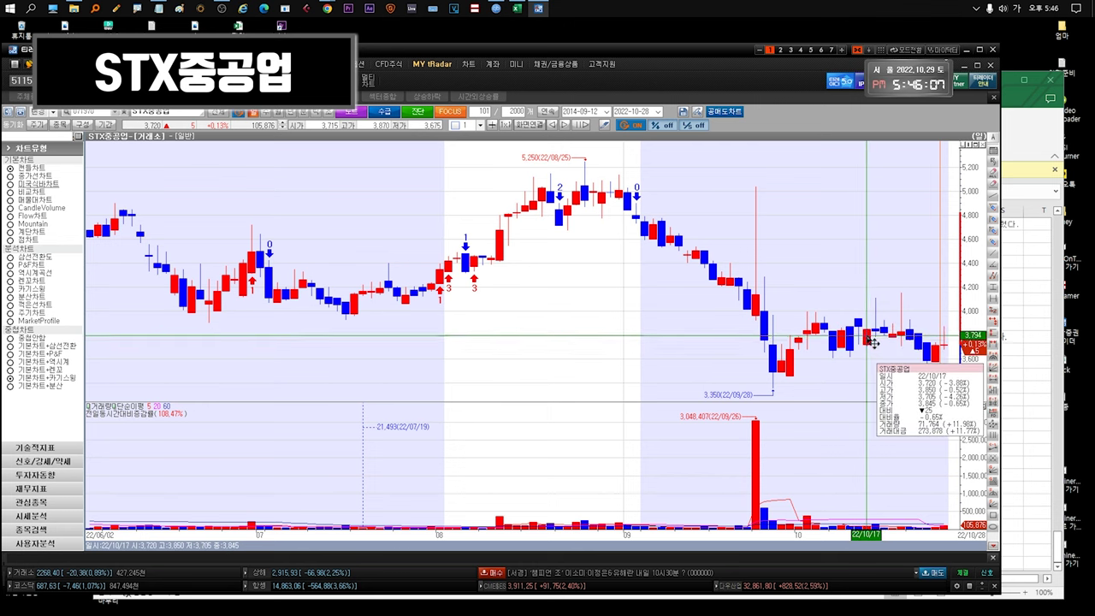
Alternate between the watchlist and STX중공업's chart, and return to the contract note in row 292 of the workbook
key("ctrl+Tab")
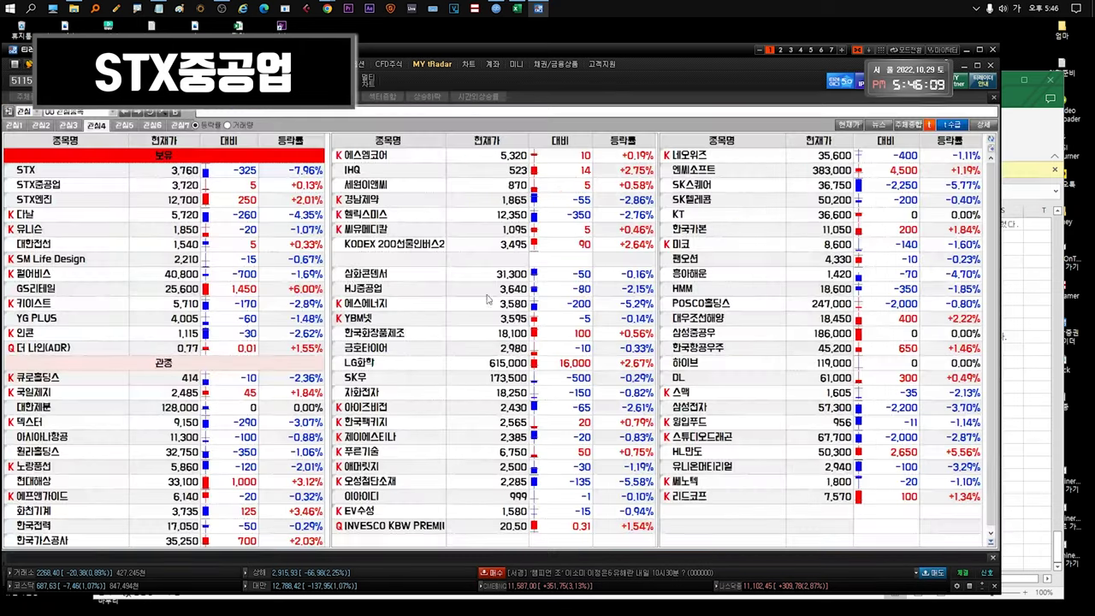
left_click(125, 194)
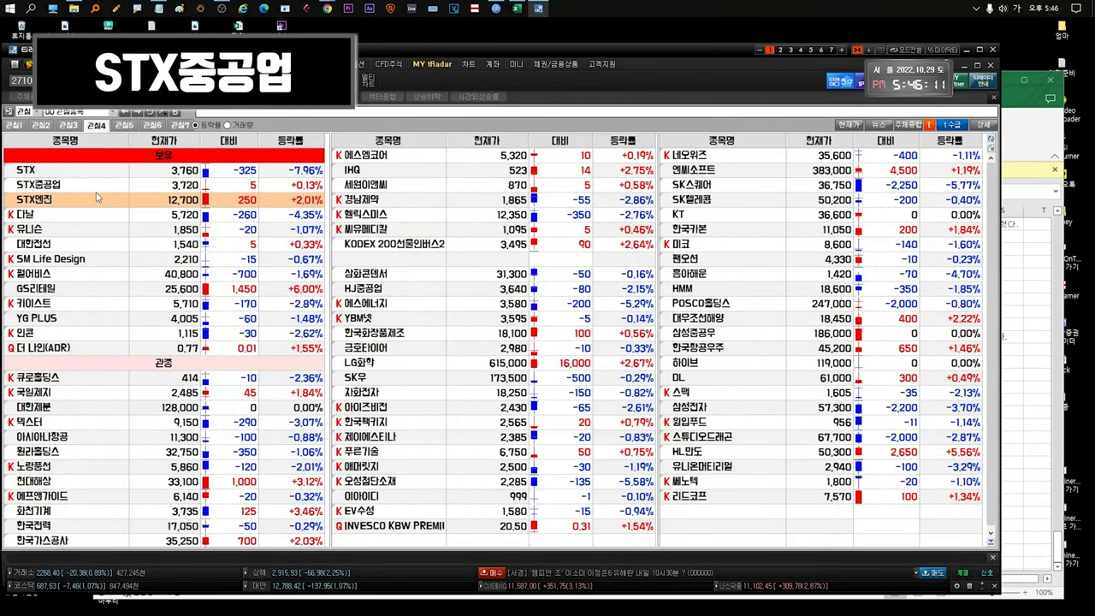
key("ctrl+Tab")
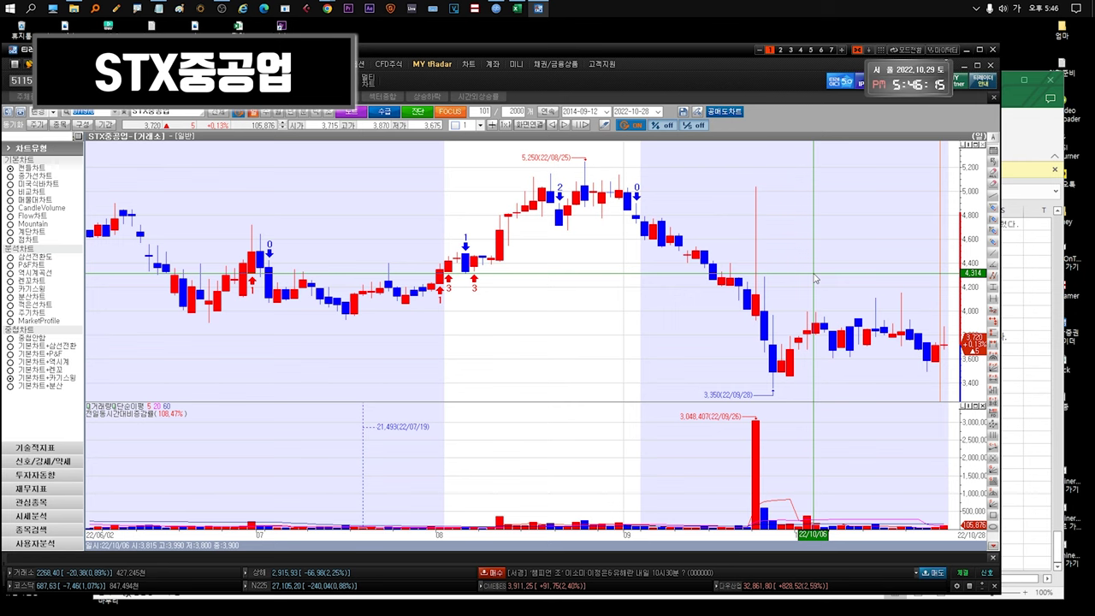
key("ctrl+Tab")
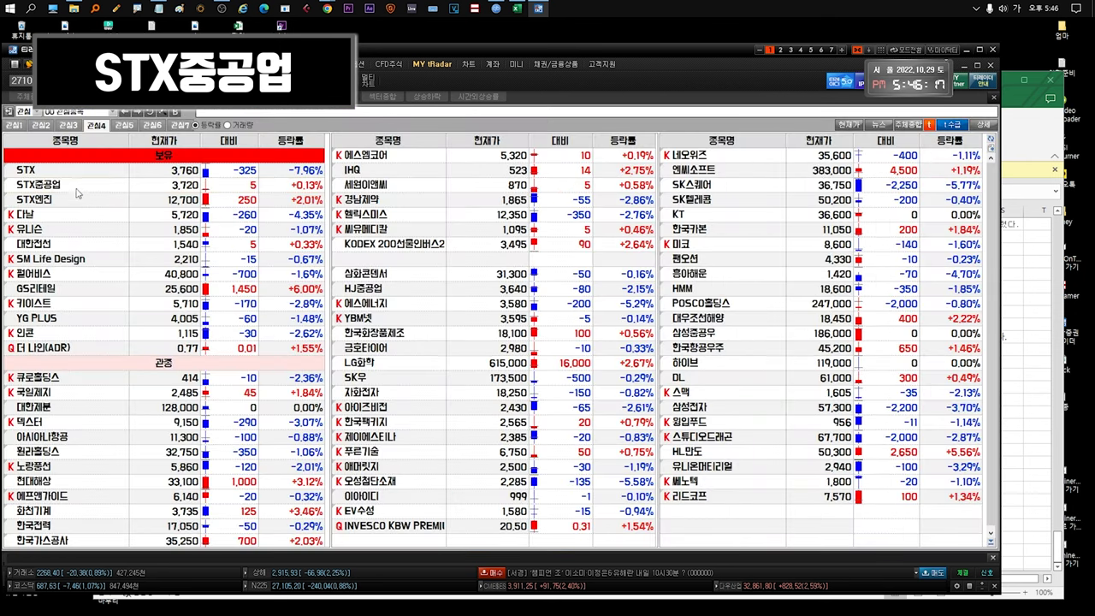
left_click(83, 193)
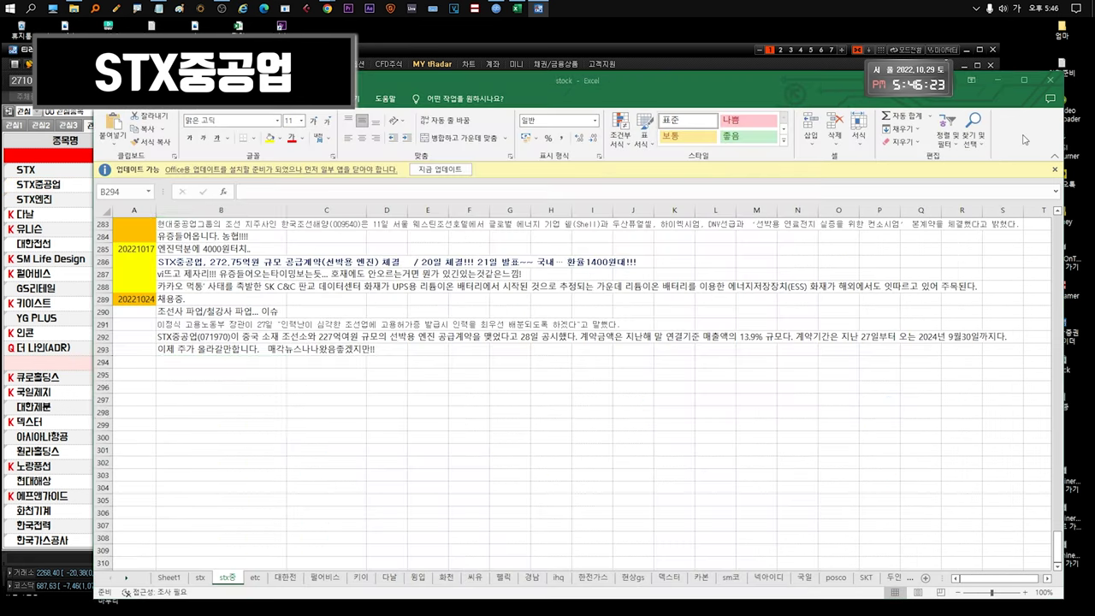
left_click(517, 8)
left_click(471, 337)
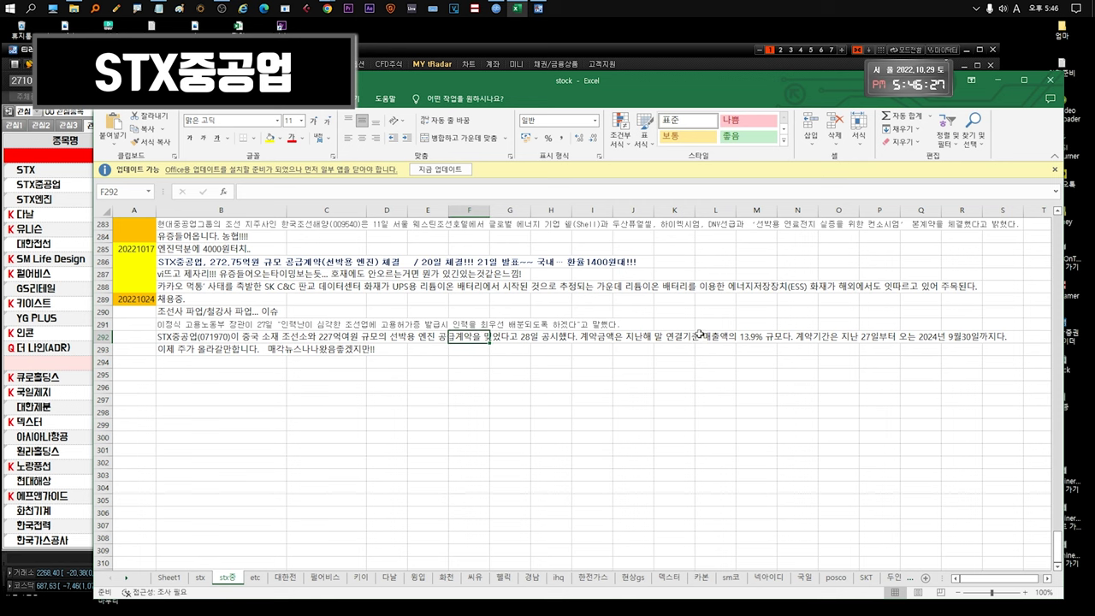
Switch to the trading program's watchlist and review 다날 in its recent daily chart, its history since 2014 and its watchlist preview
left_click(68, 185)
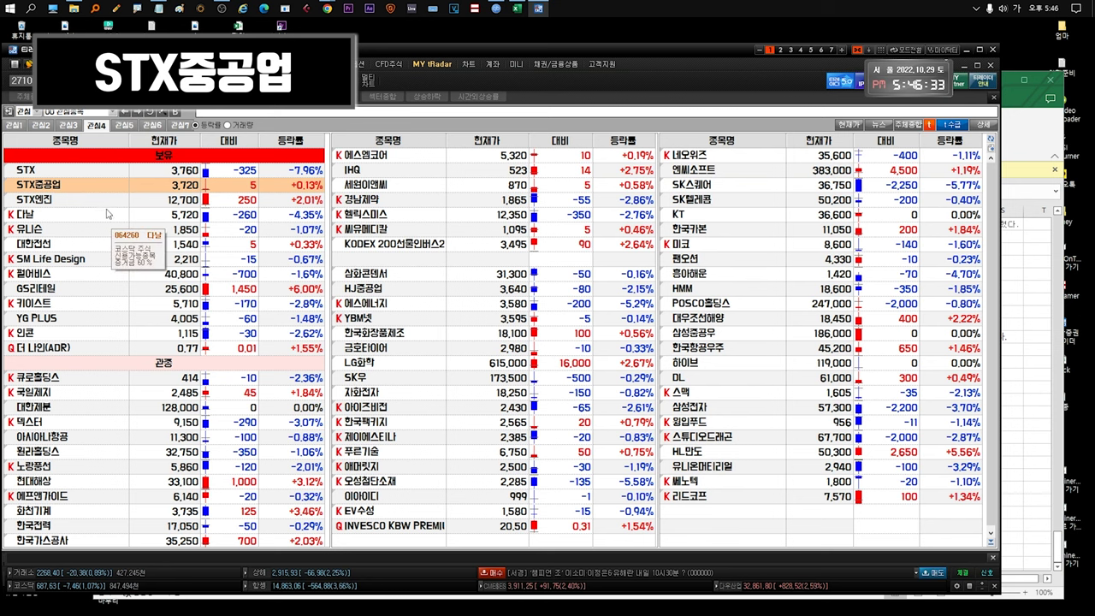
left_click(100, 199)
key("Up")
left_click(98, 218)
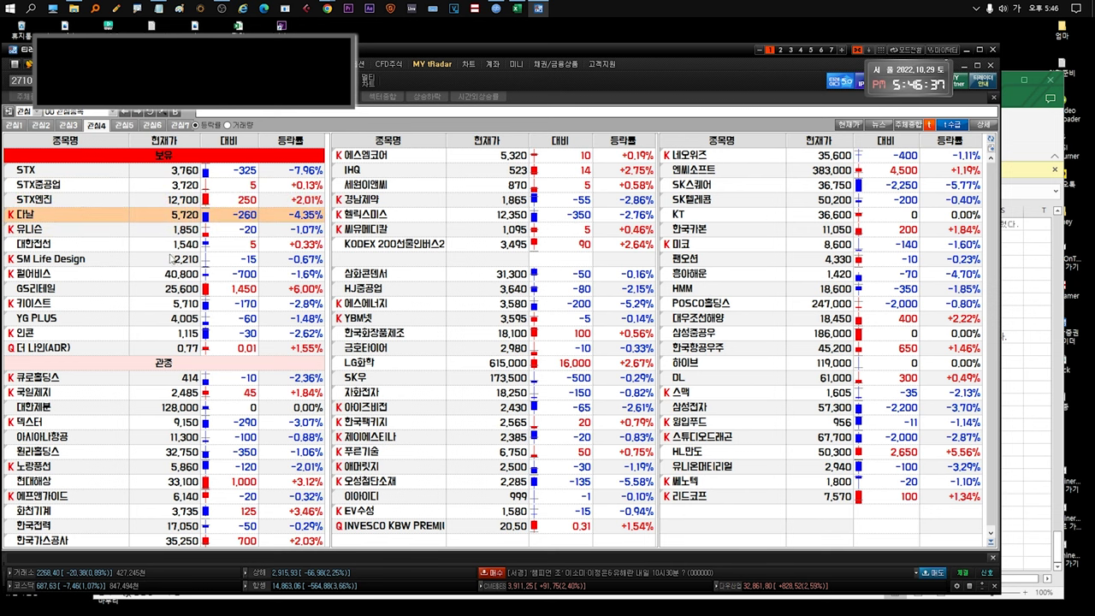
key("Return")
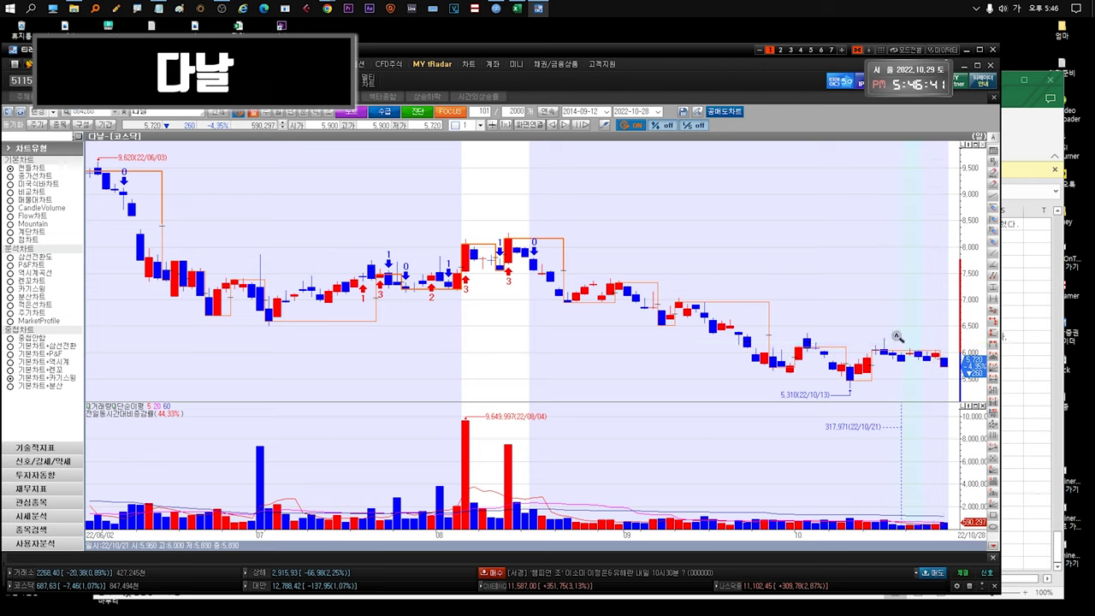
scroll(926, 338, "down", 10)
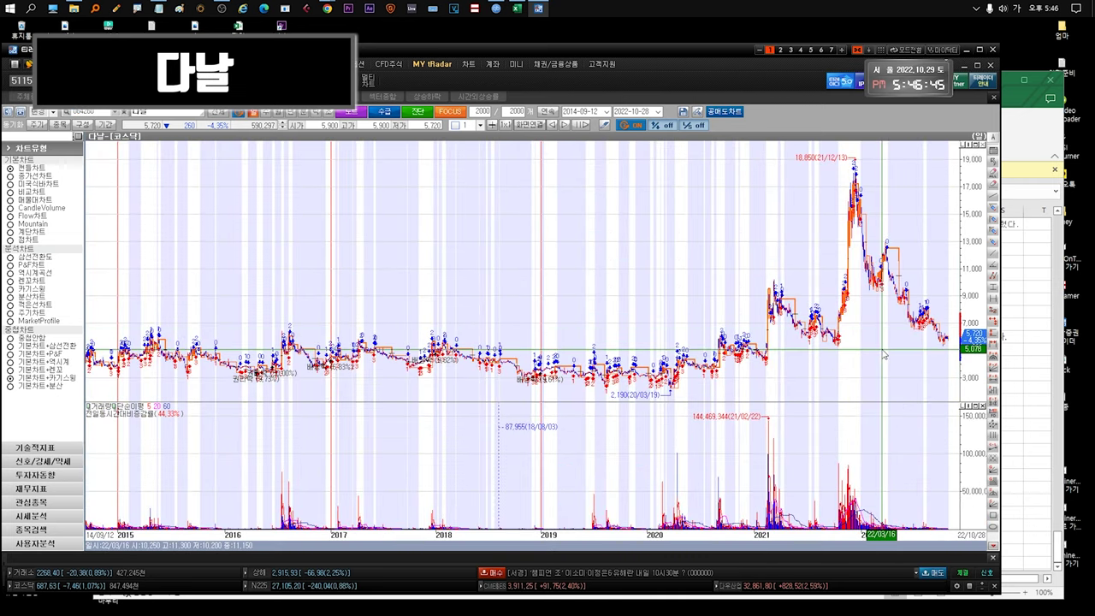
key("ctrl+Tab")
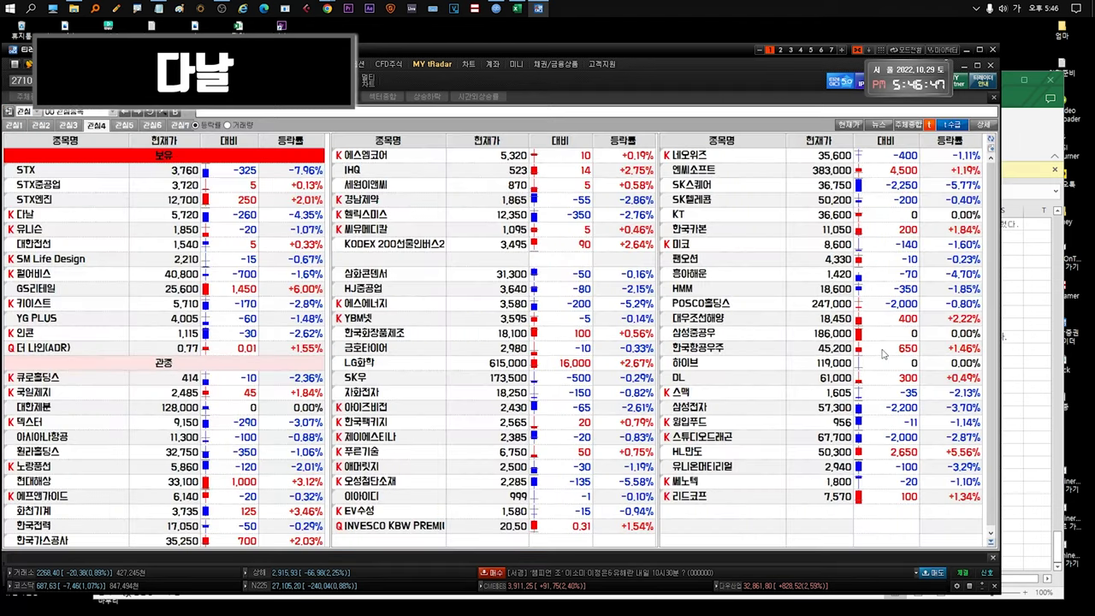
left_click(54, 214)
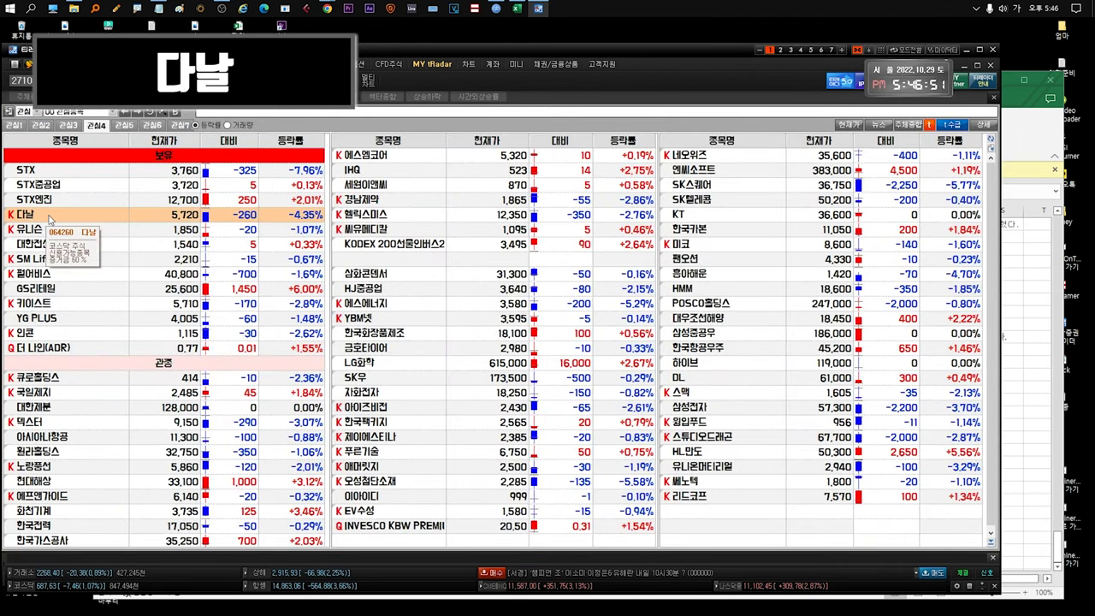
mouse_move(7, 215)
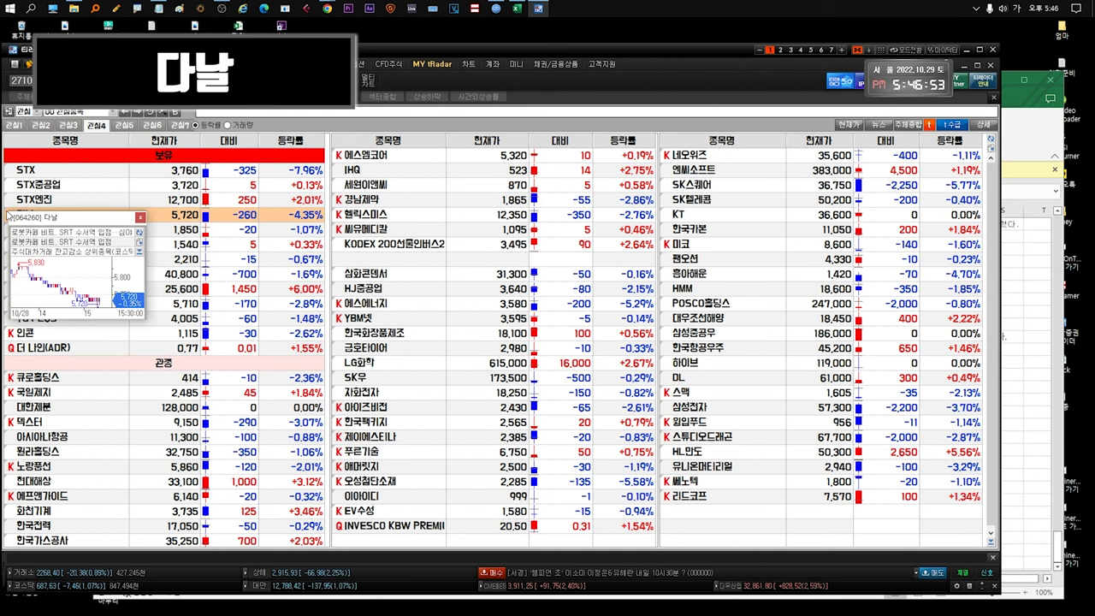
Open 유니슨's daily chart from the watchlist and examine its history since 2014 and its most recent months
left_click(135, 229)
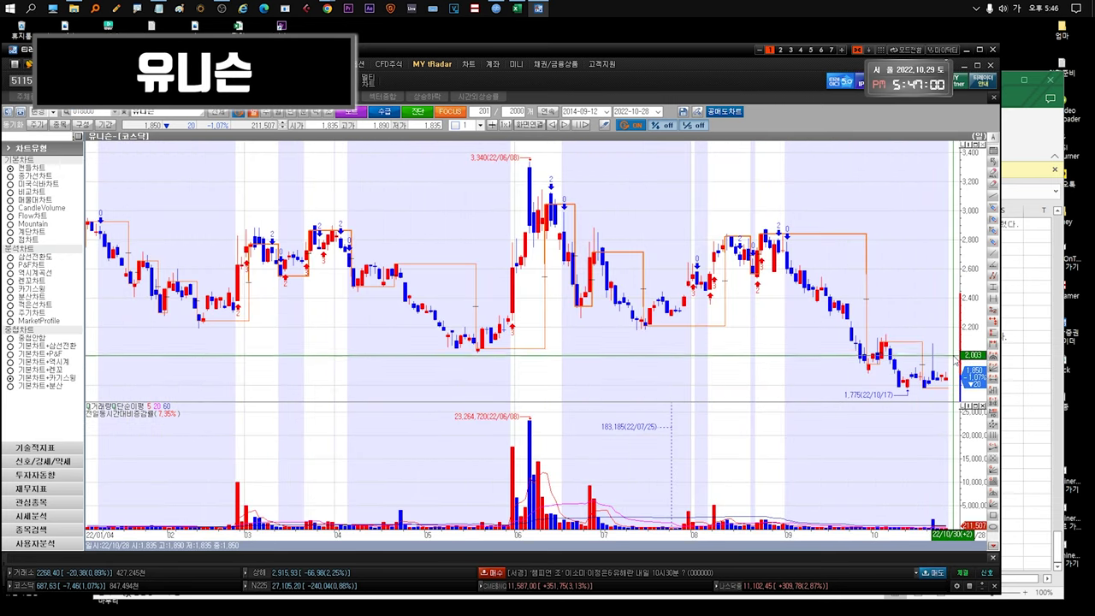
scroll(950, 364, "down", 5)
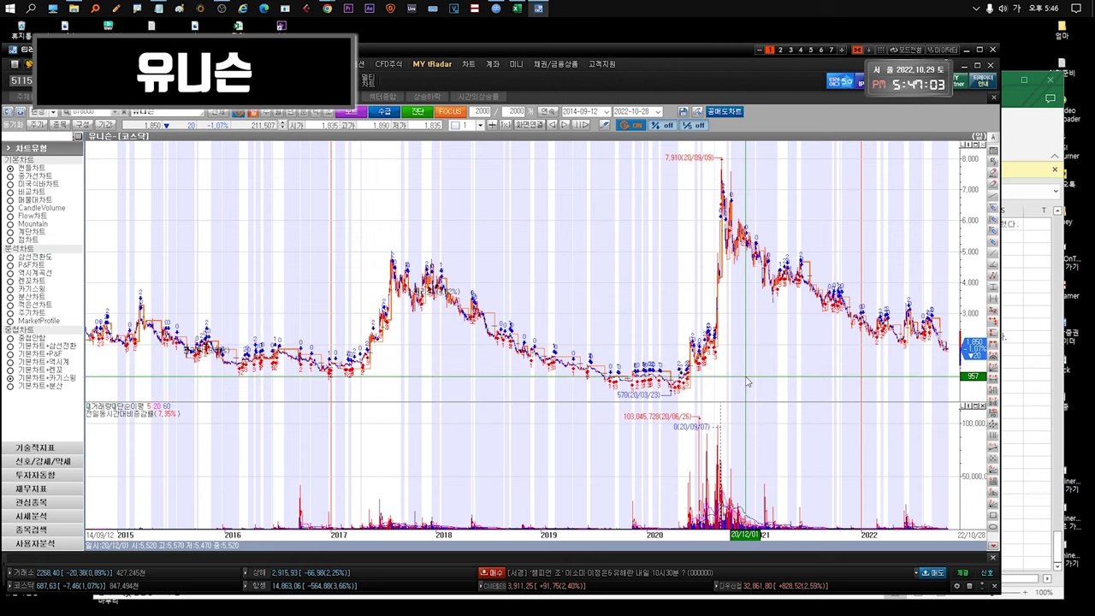
scroll(941, 367, "up", 3)
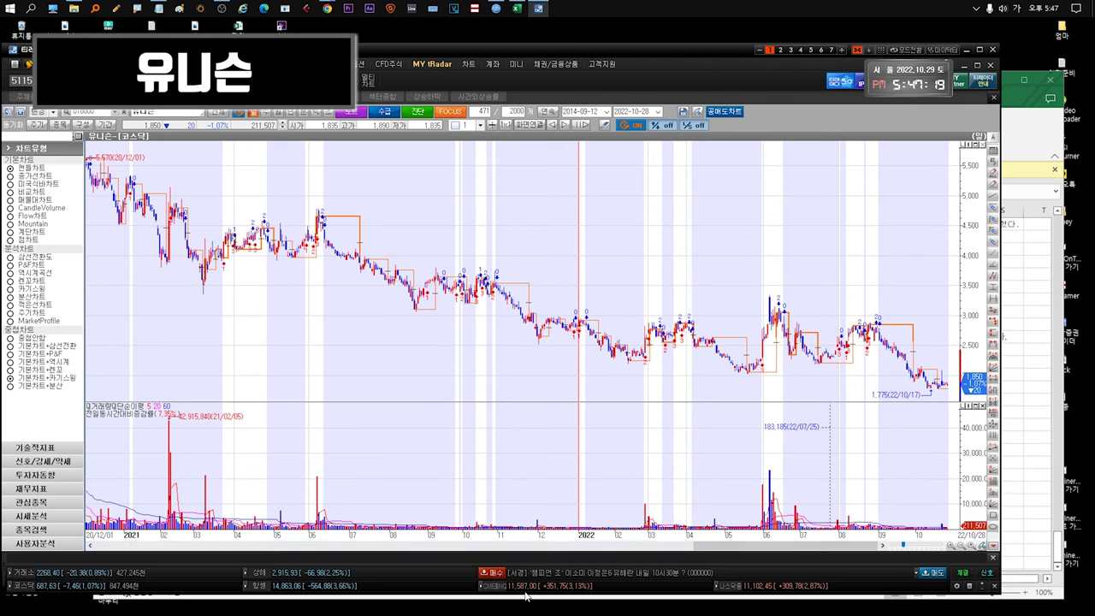
left_click_drag(825, 343, 949, 342)
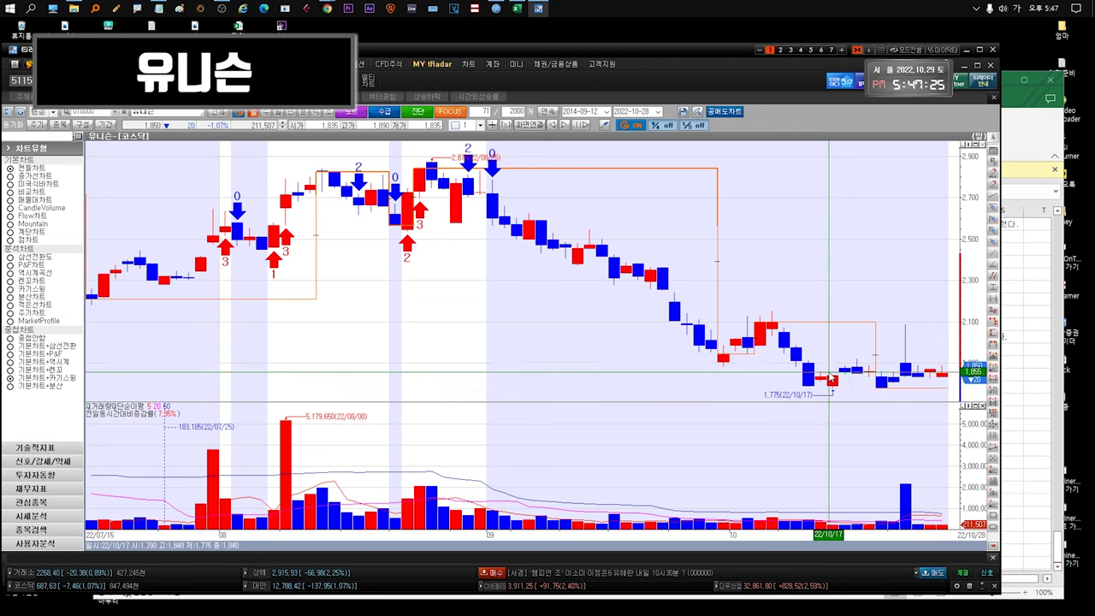
left_click_drag(884, 355, 941, 390)
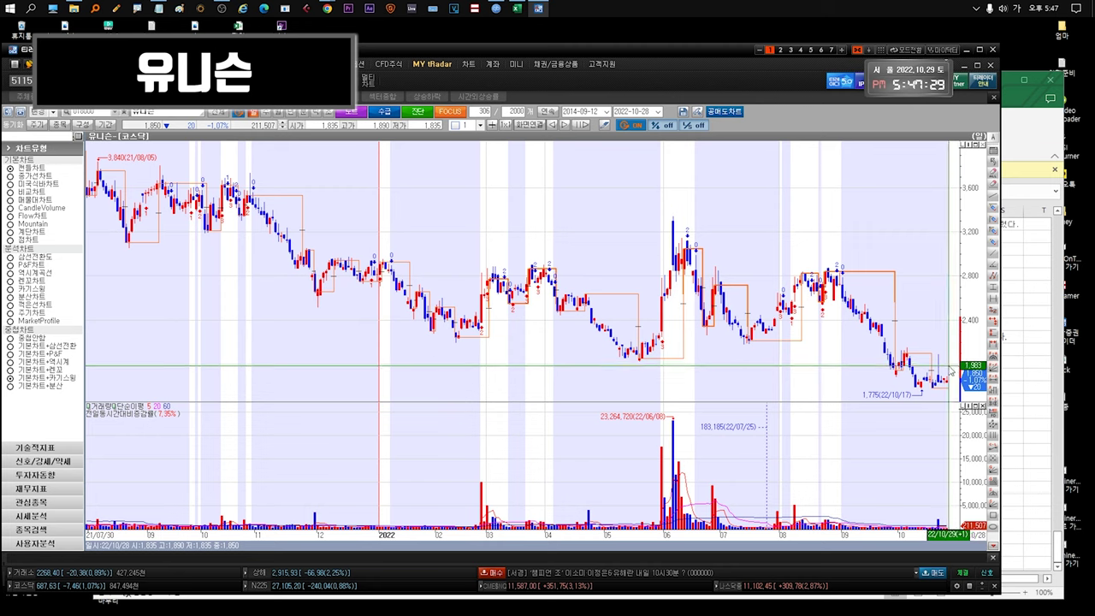
Return to the watchlist and choose 대한전선
key("ctrl+Tab")
left_click(57, 244)
left_click(83, 227)
left_click(80, 244)
left_click(86, 231)
left_click(83, 245)
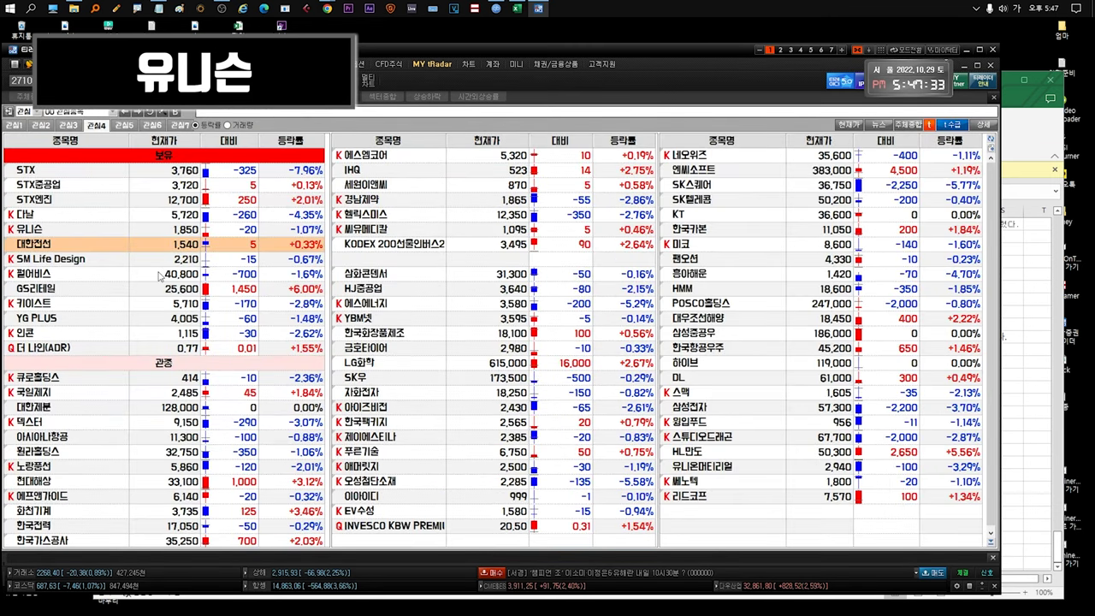
Open 대한전선's daily chart, examine its history back to March 2020 and its recent months, and return to the watchlist
key("ctrl+Tab")
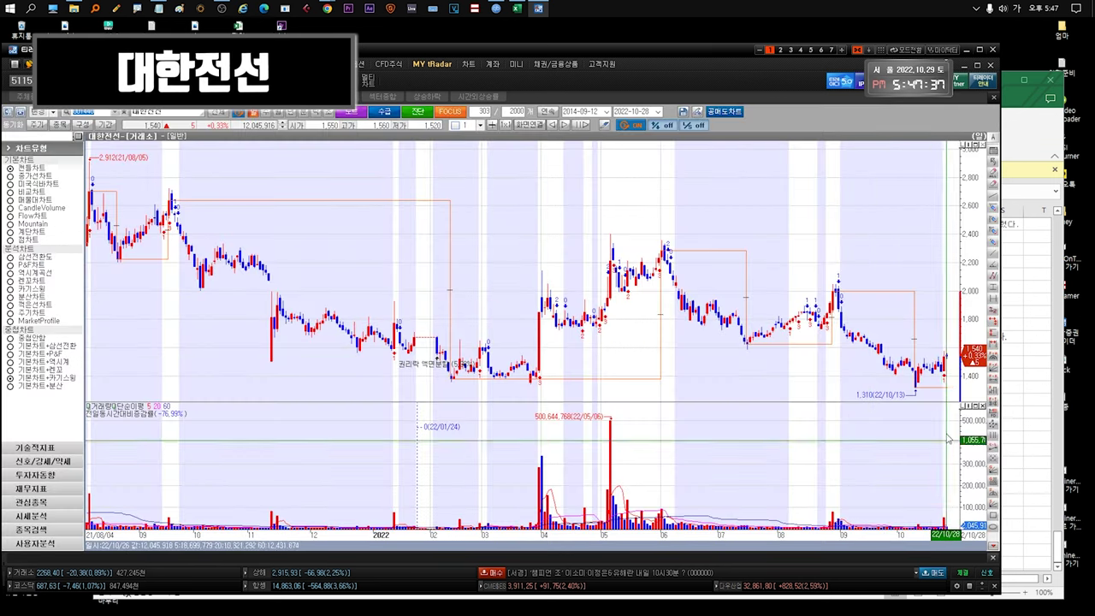
left_click_drag(941, 385, 614, 298)
scroll(614, 299, "down", 5)
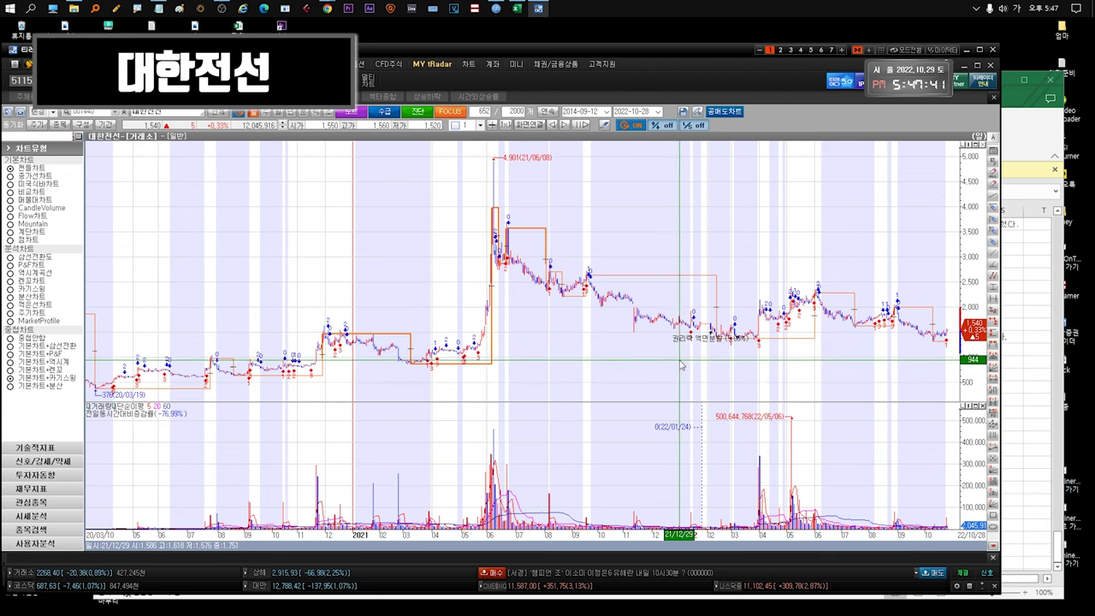
scroll(599, 351, "up", 5)
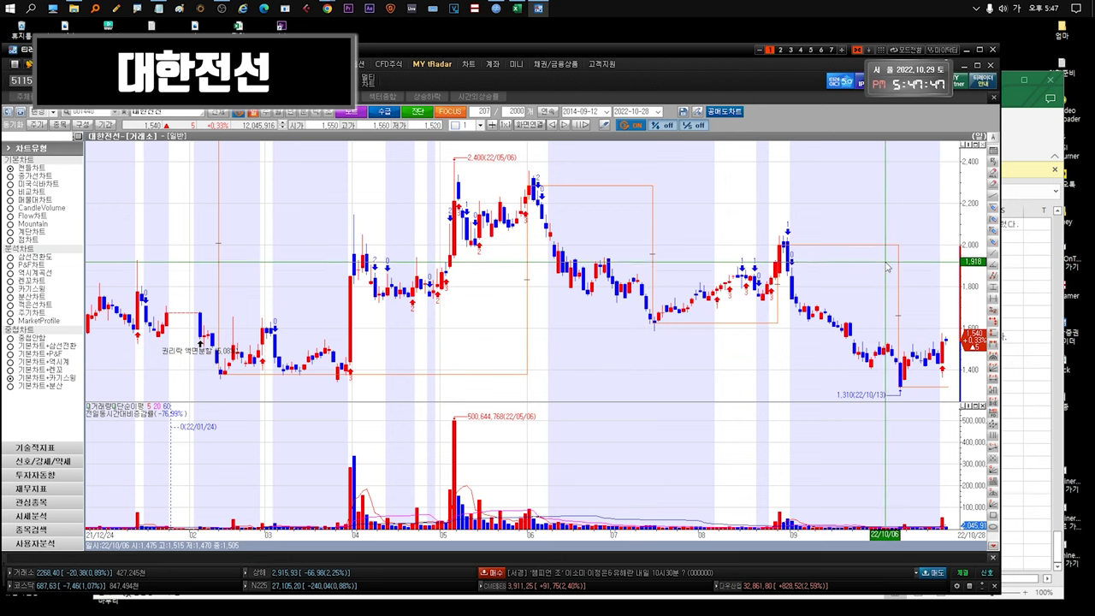
key("Escape")
left_click(64, 247)
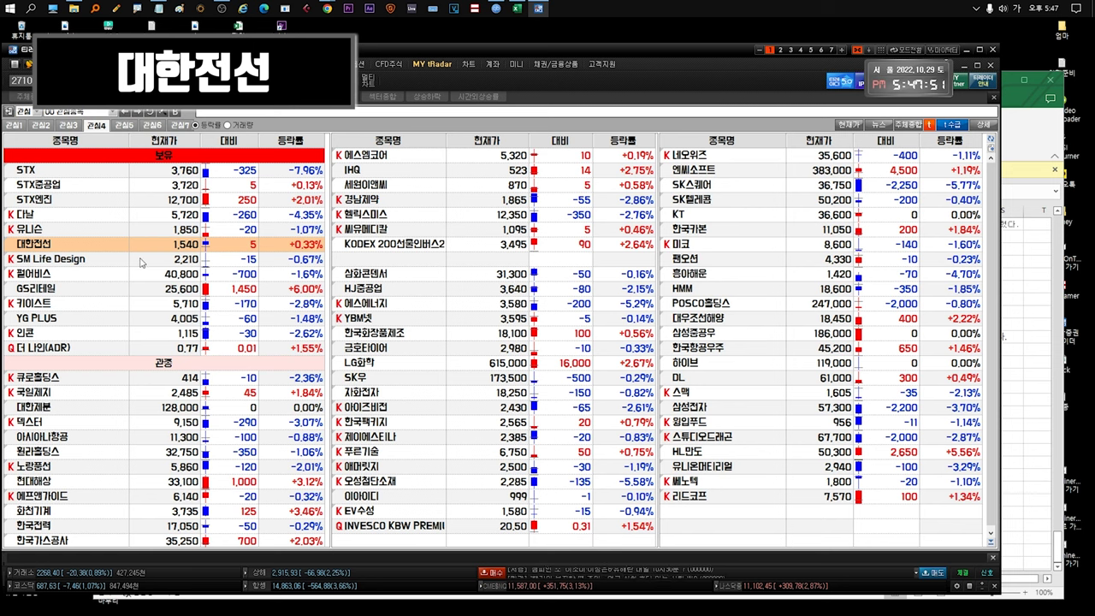
Open SM Life Design's daily chart from the watchlist and examine its price movement since December 2021
left_click(102, 259)
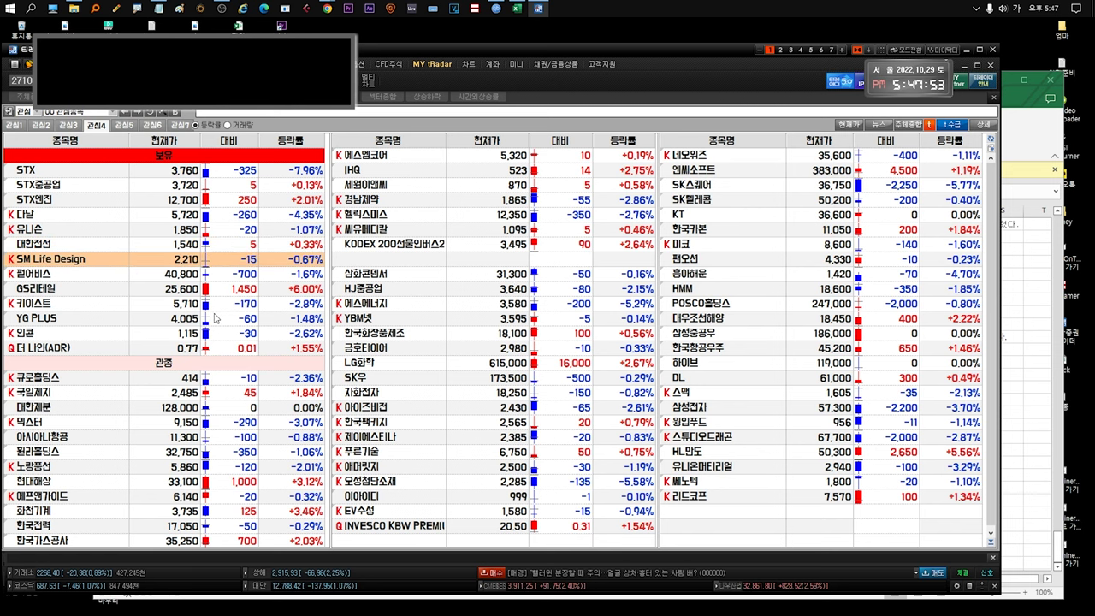
key("Return")
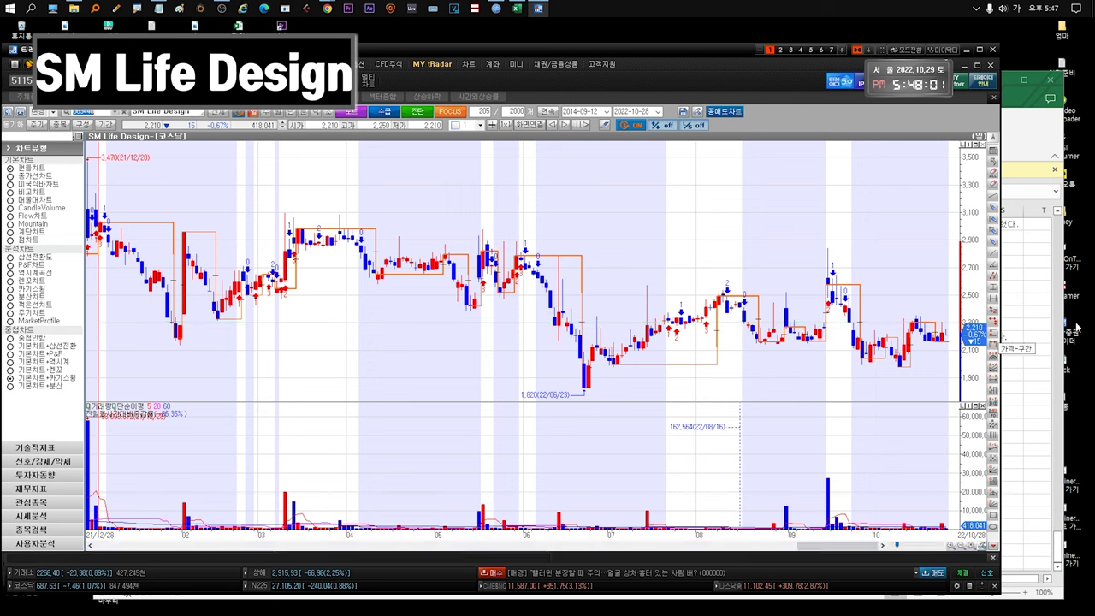
mouse_move(930, 344)
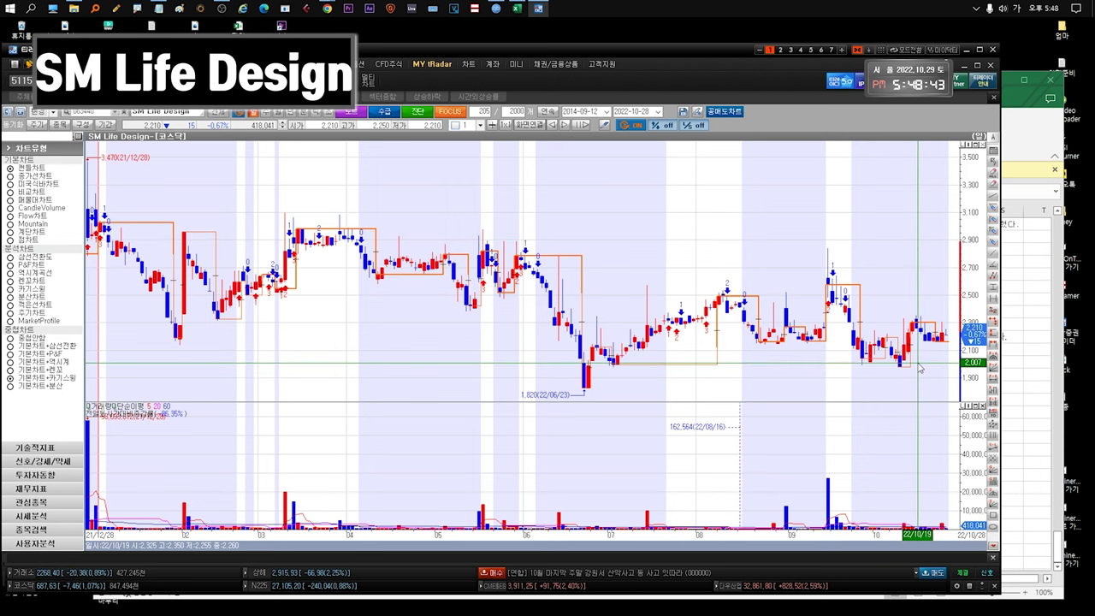
key("Escape")
Review 펄어비스's daily chart over the recent months and its full history since 2017, and return to its watchlist entry
double_click(51, 273)
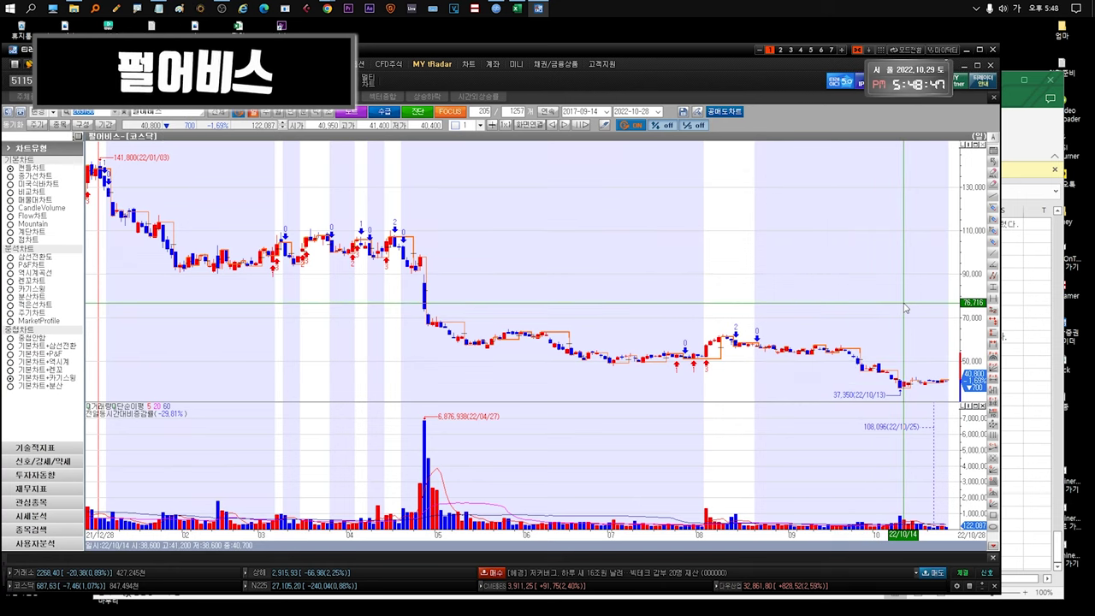
key("Escape")
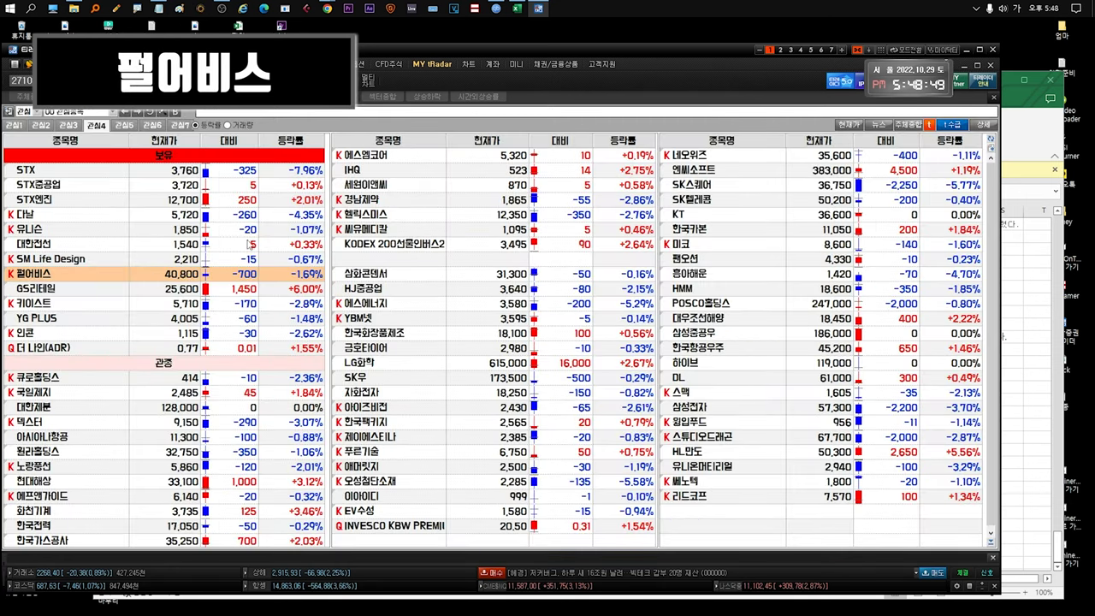
double_click(97, 278)
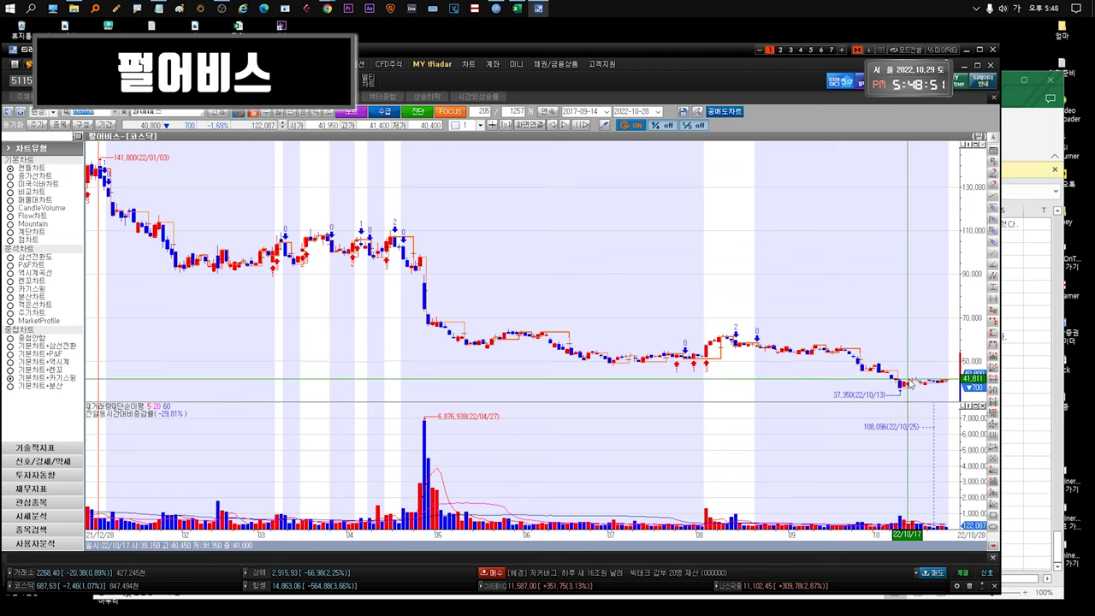
left_click_drag(770, 393, 453, 384)
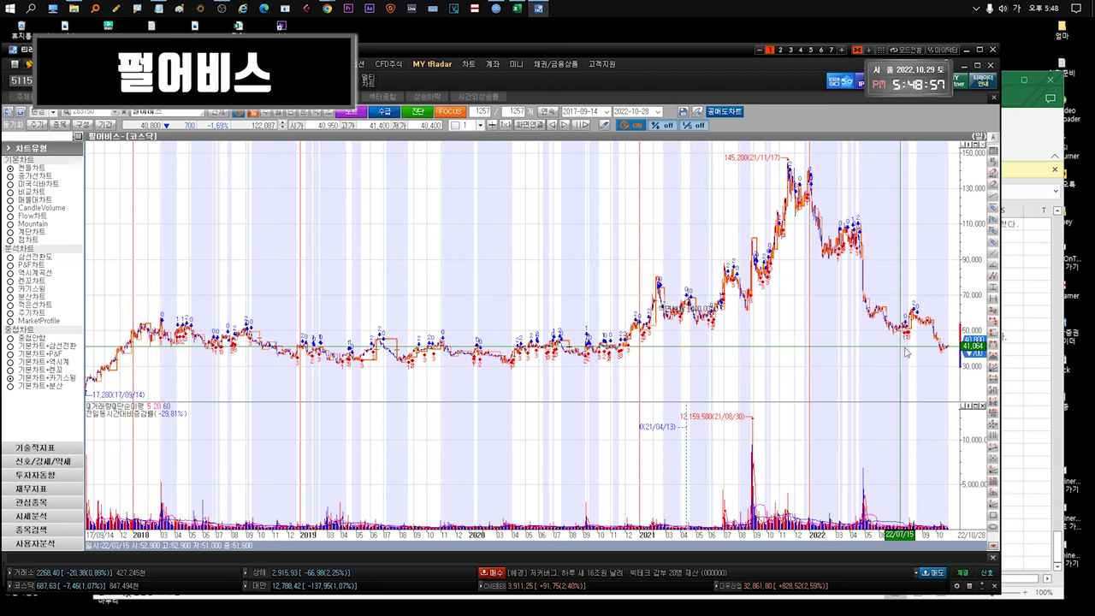
key("ctrl+Tab")
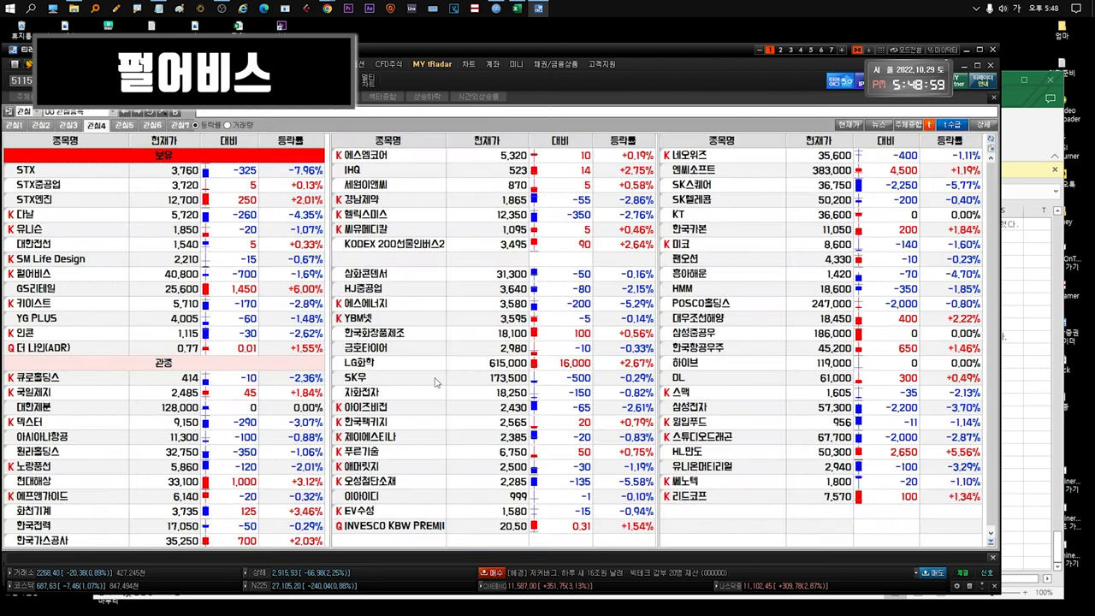
left_click(74, 278)
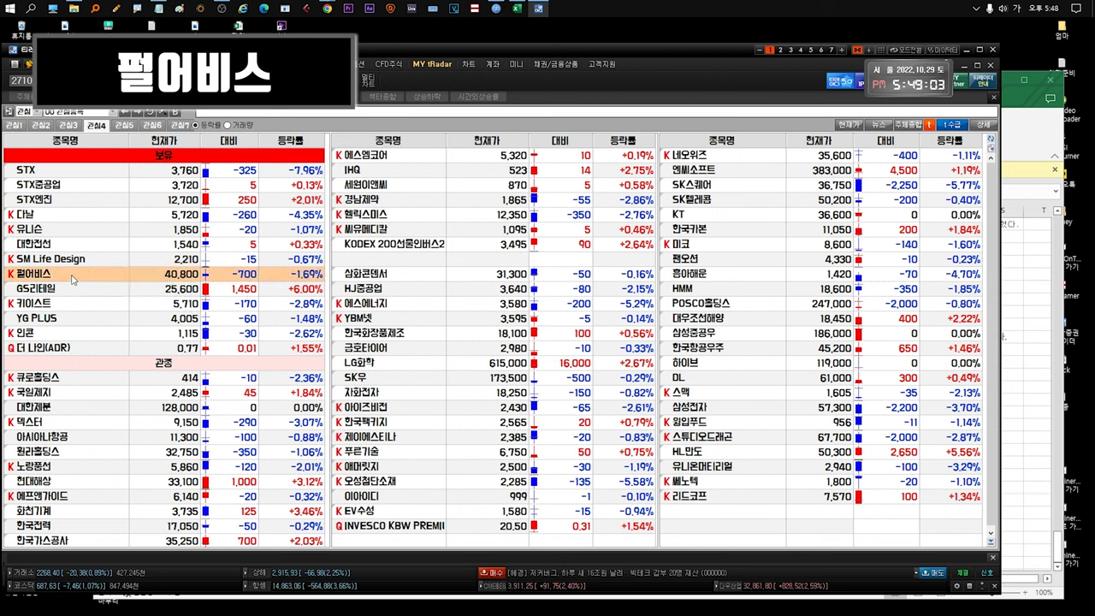